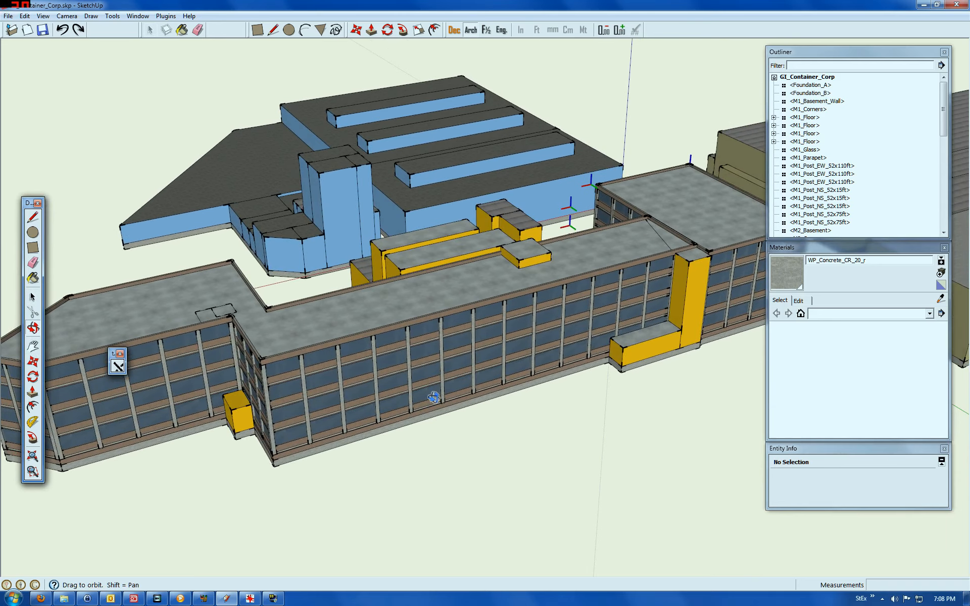
- Examine the long facade, both end blocks and the yellow blocks of the brick-and-glass building from both ends
{"action": "scroll", "coordinate": [437, 395], "scroll_direction": "down", "scroll_amount": 3}
{"action": "scroll", "coordinate": [147, 416], "scroll_direction": "up", "scroll_amount": 5}
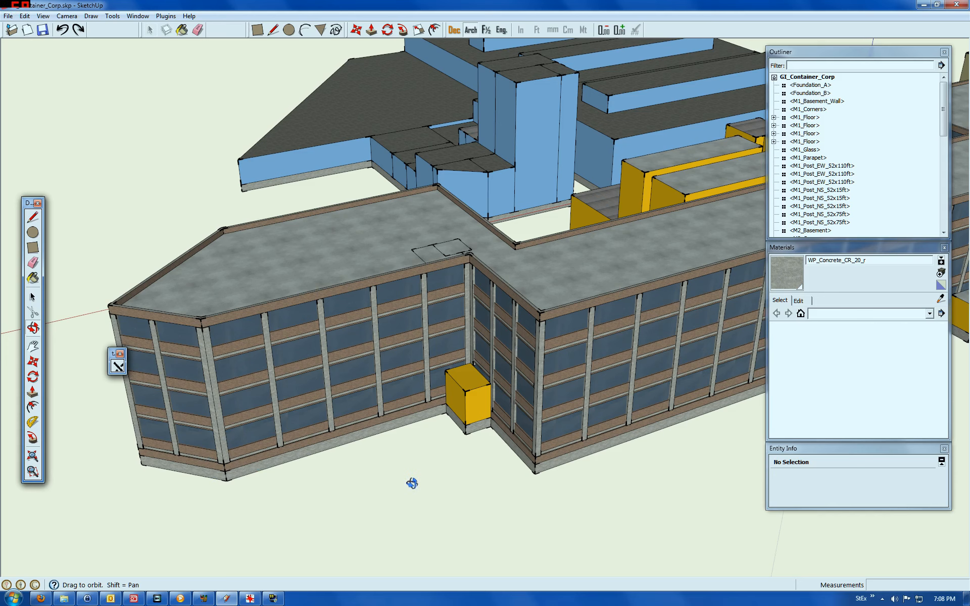
{"action": "left_click_drag", "start_coordinate": [411, 483], "coordinate": [71, 460]}
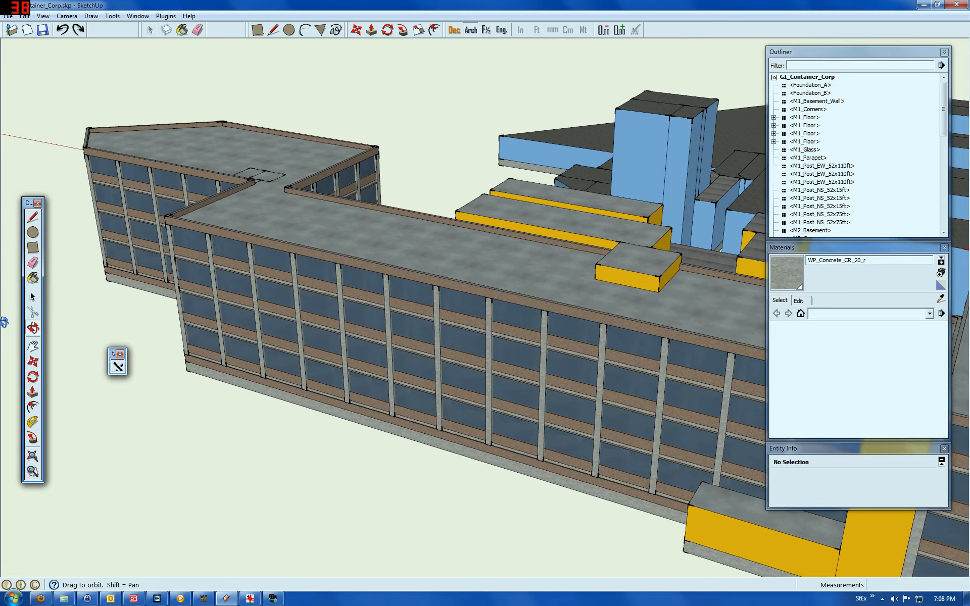
{"action": "scroll", "coordinate": [409, 310], "scroll_direction": "down", "scroll_amount": 5}
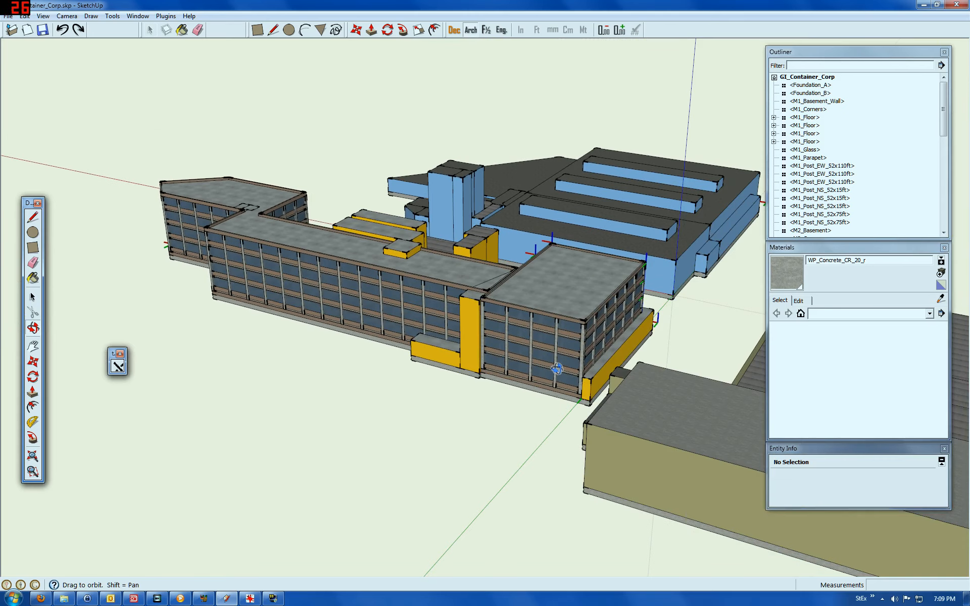
{"action": "scroll", "coordinate": [545, 364], "scroll_direction": "up", "scroll_amount": 5}
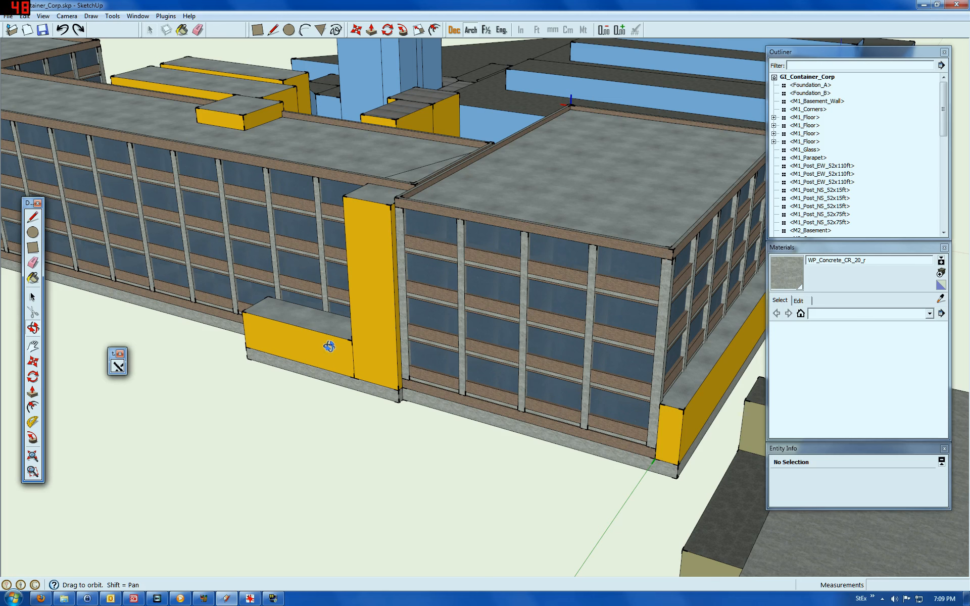
{"action": "left_click_drag", "start_coordinate": [352, 384], "coordinate": [671, 363]}
{"action": "scroll", "coordinate": [671, 246], "scroll_direction": "down", "scroll_amount": 5}
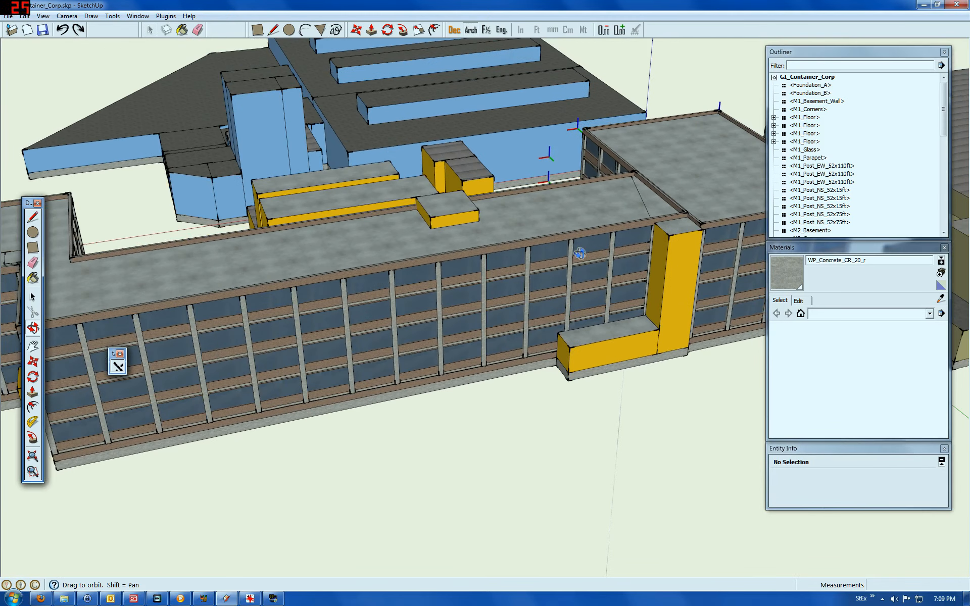
{"action": "left_click_drag", "start_coordinate": [498, 299], "coordinate": [425, 302]}
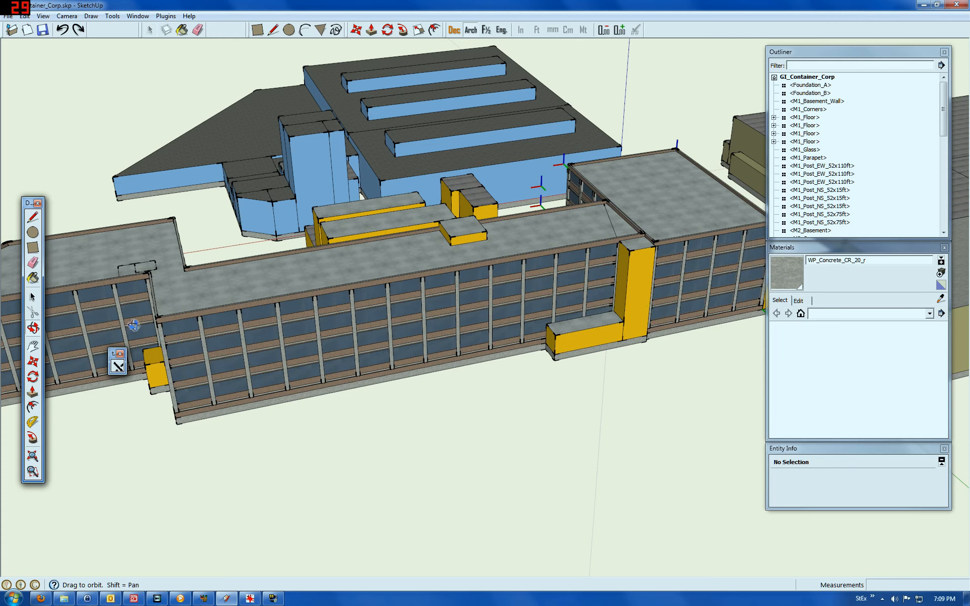
- Measure the spacing between two neighbouring posts on the long facade with the Line tool, without drawing an edge
{"action": "left_click", "coordinate": [32, 217]}
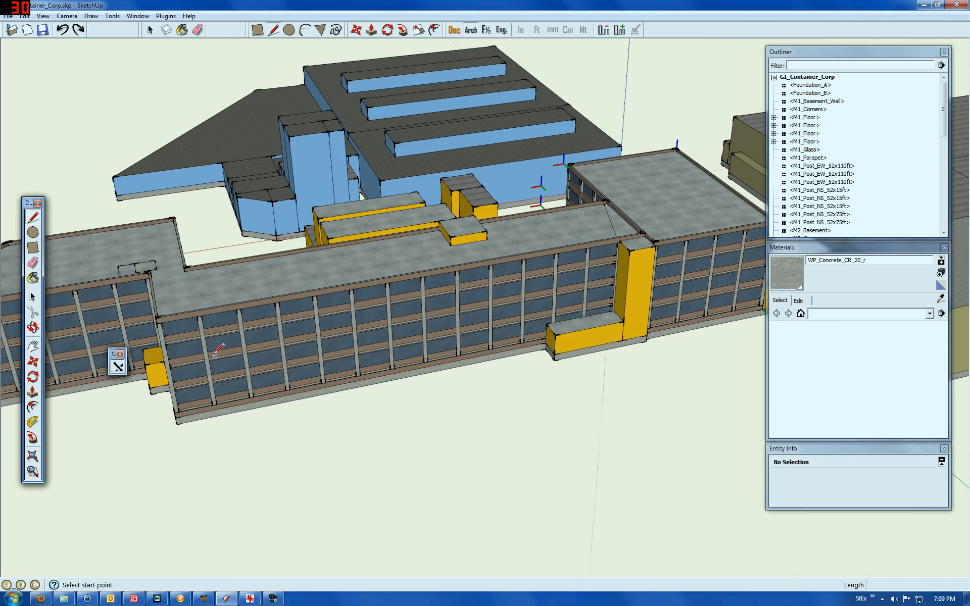
{"action": "scroll", "coordinate": [218, 351], "scroll_direction": "up", "scroll_amount": 3}
{"action": "left_click", "coordinate": [191, 343]}
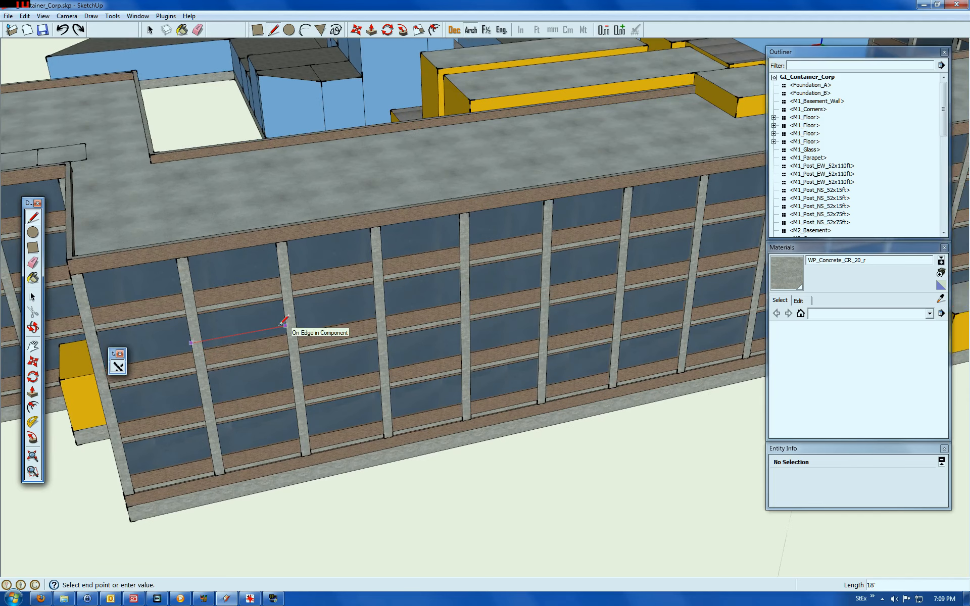
{"action": "left_click", "coordinate": [32, 297]}
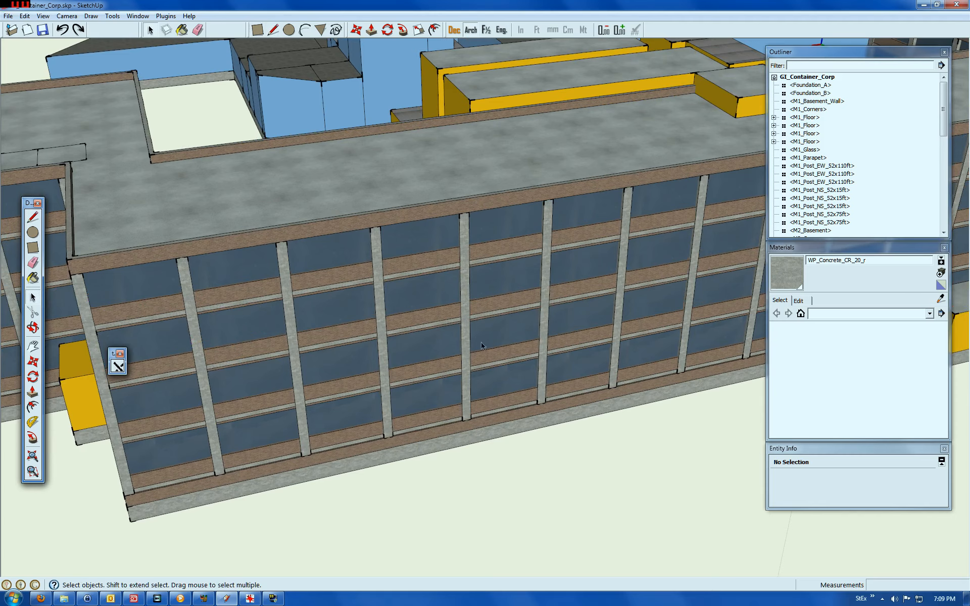
- Examine the post layout along the long wing and the square end block's facade
{"action": "scroll", "coordinate": [740, 278], "scroll_direction": "down", "scroll_amount": 10}
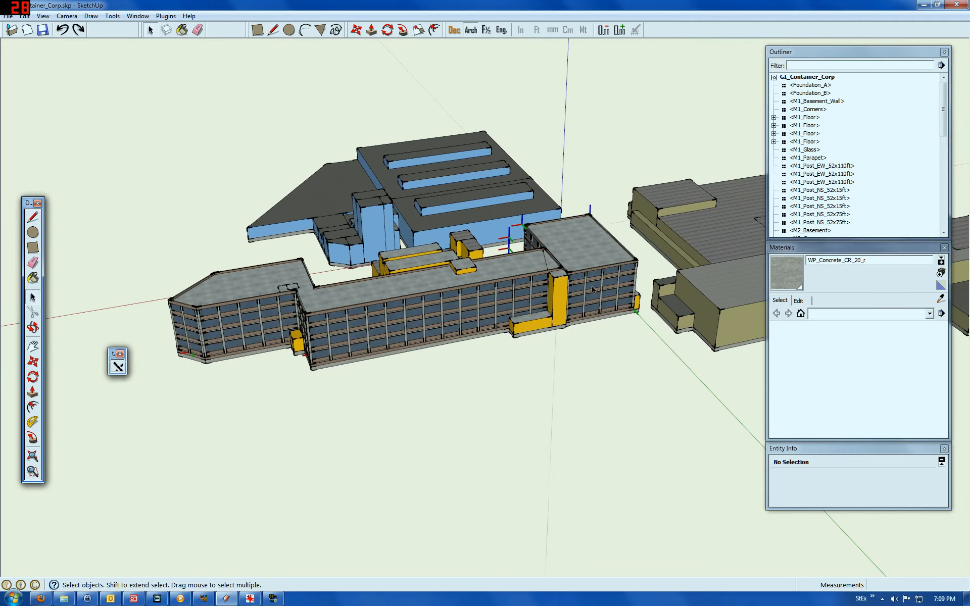
{"action": "scroll", "coordinate": [625, 275], "scroll_direction": "up", "scroll_amount": 3}
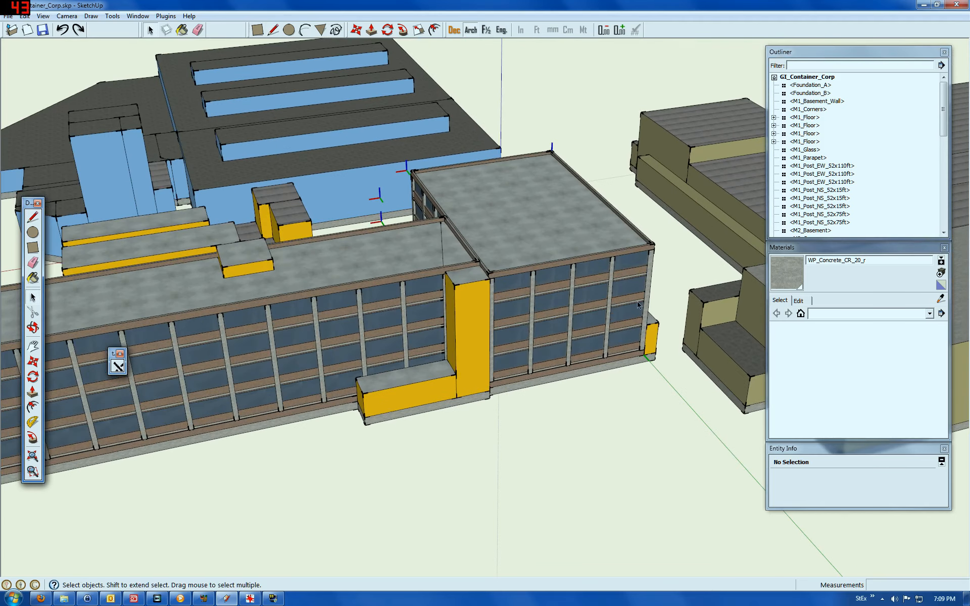
{"action": "scroll", "coordinate": [637, 301], "scroll_direction": "down", "scroll_amount": 5}
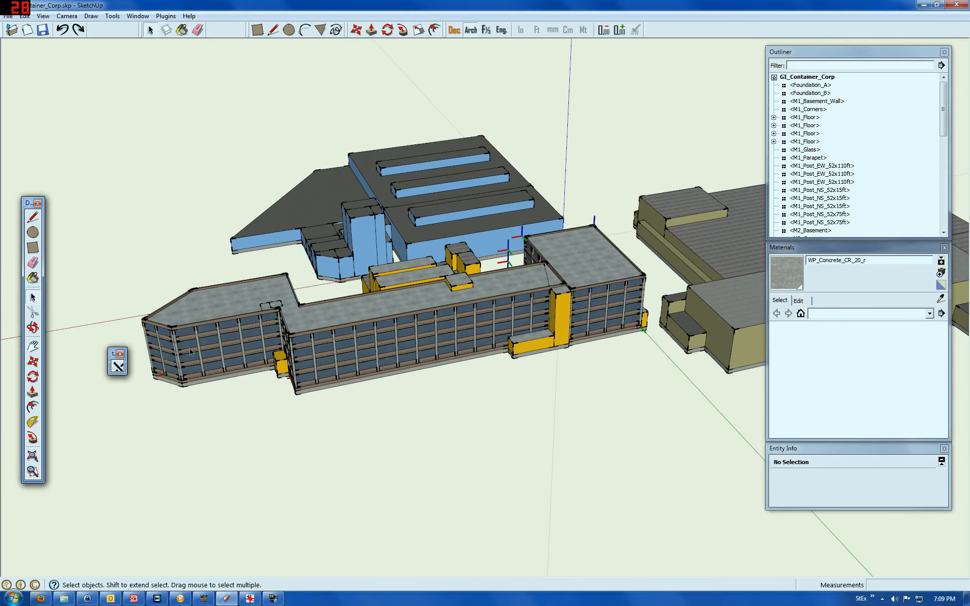
{"action": "scroll", "coordinate": [630, 276], "scroll_direction": "up", "scroll_amount": 3}
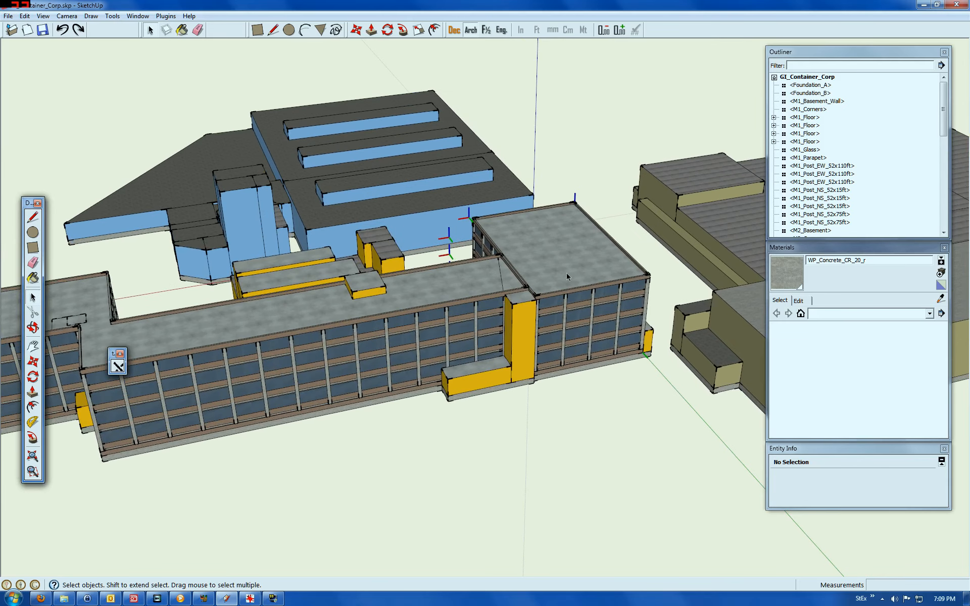
{"action": "scroll", "coordinate": [593, 289], "scroll_direction": "up", "scroll_amount": 3}
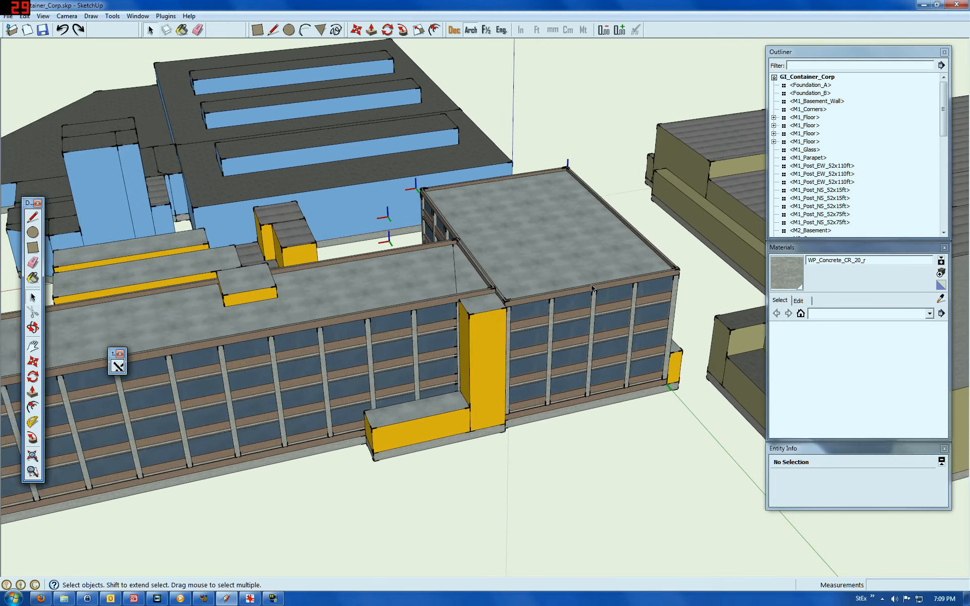
{"action": "scroll", "coordinate": [592, 289], "scroll_direction": "up", "scroll_amount": 1}
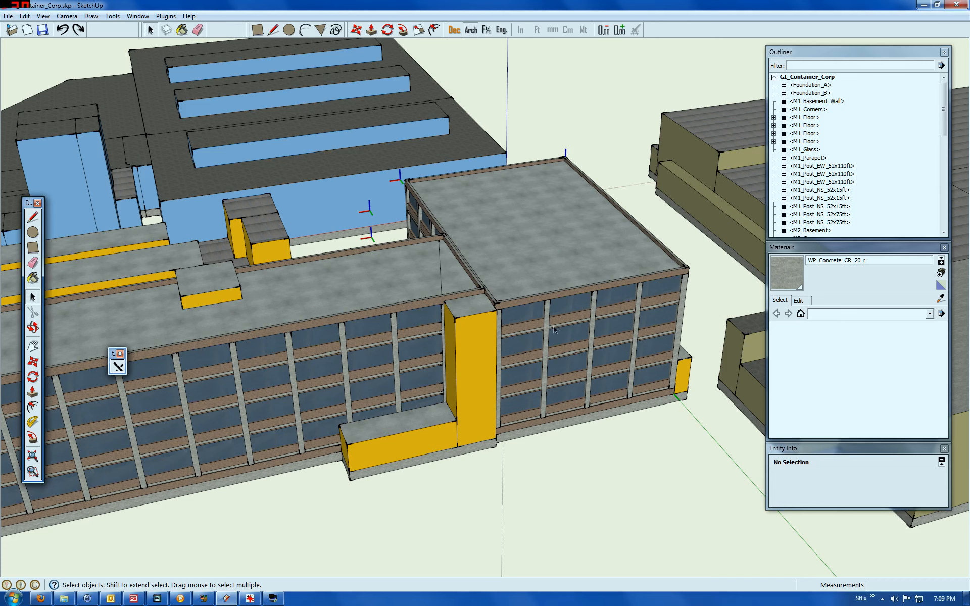
{"action": "scroll", "coordinate": [629, 265], "scroll_direction": "down", "scroll_amount": 3}
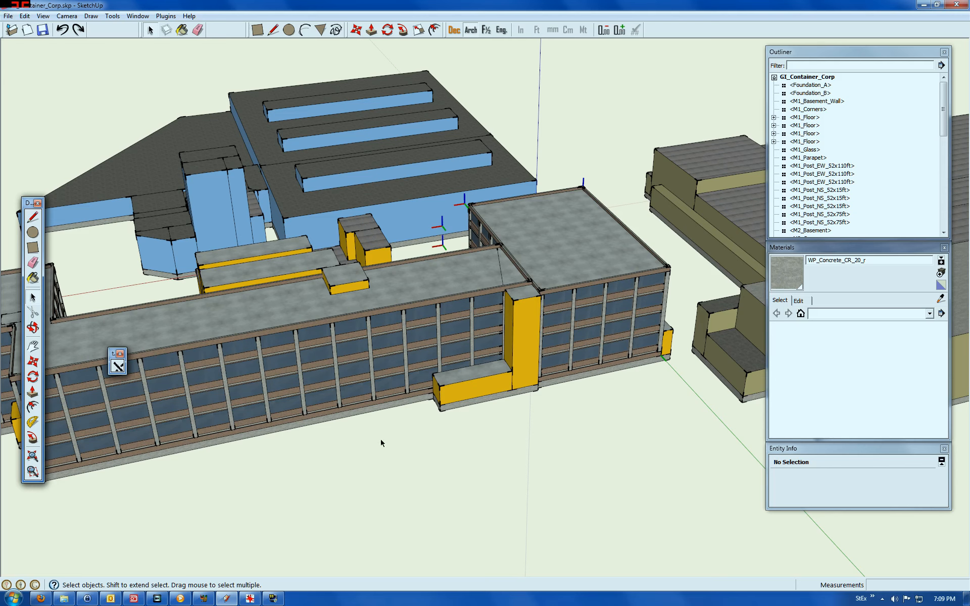
- Measure the floor-to-floor heights and the distance from the top floor band to the parapet on the end block with the Line tool
{"action": "left_click", "coordinate": [33, 328]}
{"action": "left_click_drag", "start_coordinate": [560, 419], "coordinate": [250, 416]}
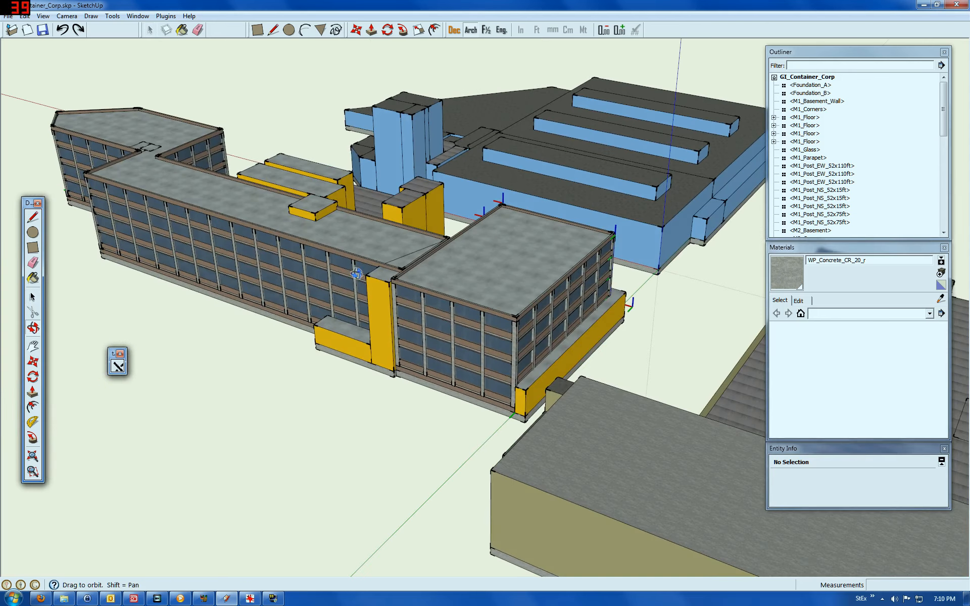
{"action": "scroll", "coordinate": [462, 318], "scroll_direction": "up", "scroll_amount": 3}
{"action": "scroll", "coordinate": [459, 327], "scroll_direction": "up", "scroll_amount": 6}
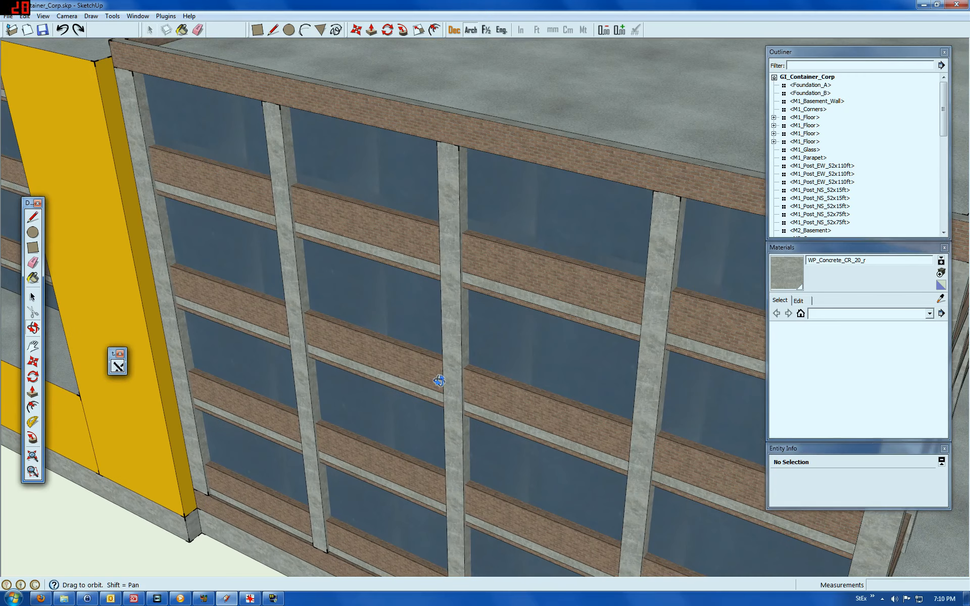
{"action": "mouse_move", "coordinate": [439, 381]}
{"action": "left_mouse_down"}
{"action": "mouse_move", "coordinate": [444, 346]}
{"action": "mouse_move", "coordinate": [434, 348]}
{"action": "left_mouse_up"}
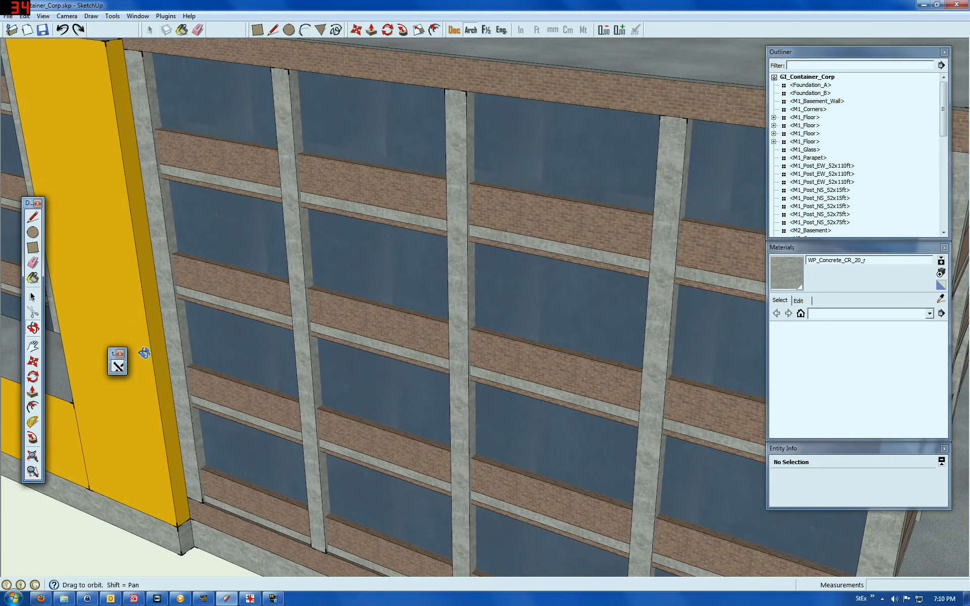
{"action": "left_click", "coordinate": [33, 218]}
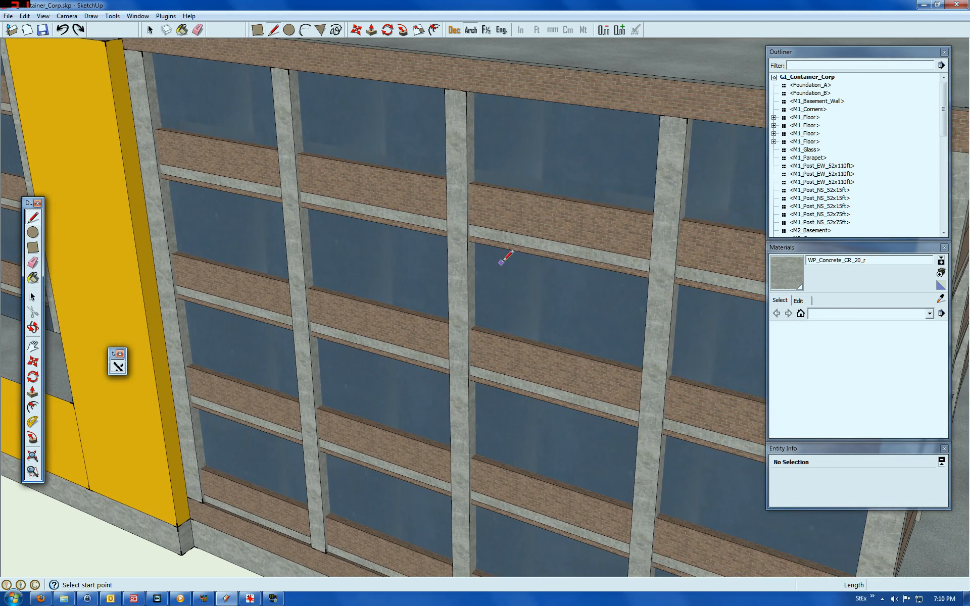
{"action": "left_click", "coordinate": [551, 258]}
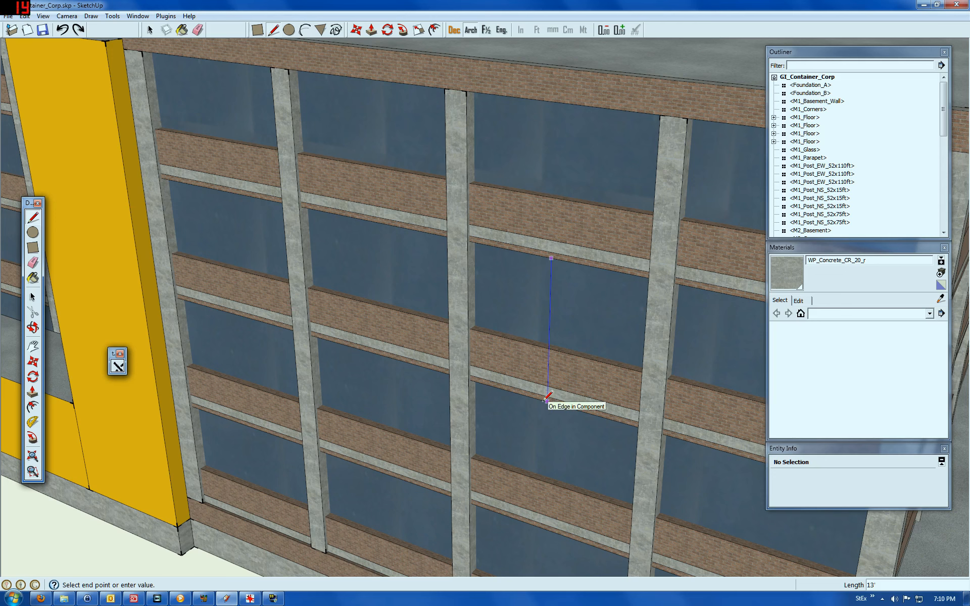
{"action": "scroll", "coordinate": [546, 400], "scroll_direction": "down", "scroll_amount": 4}
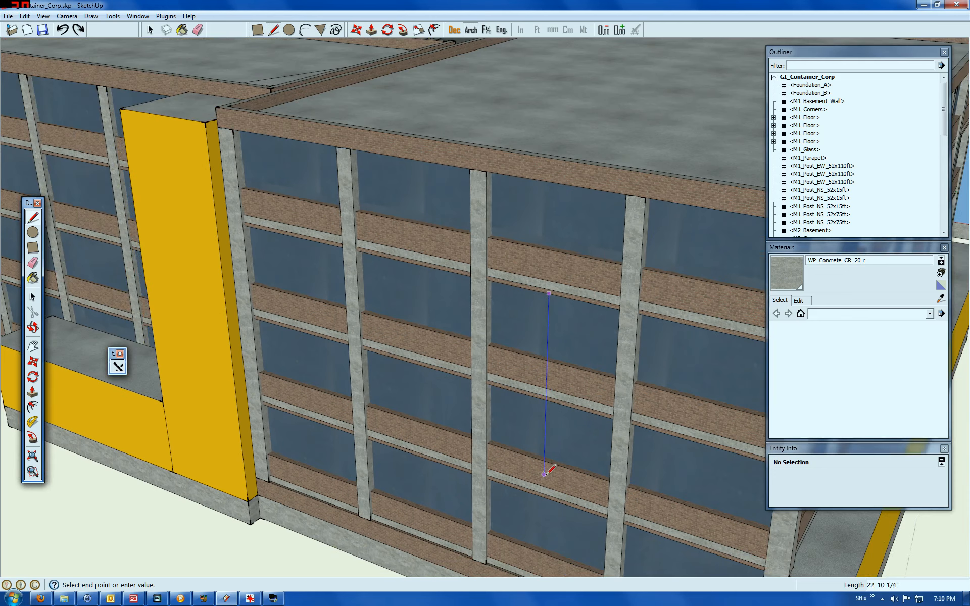
{"action": "scroll", "coordinate": [542, 470], "scroll_direction": "up", "scroll_amount": 6}
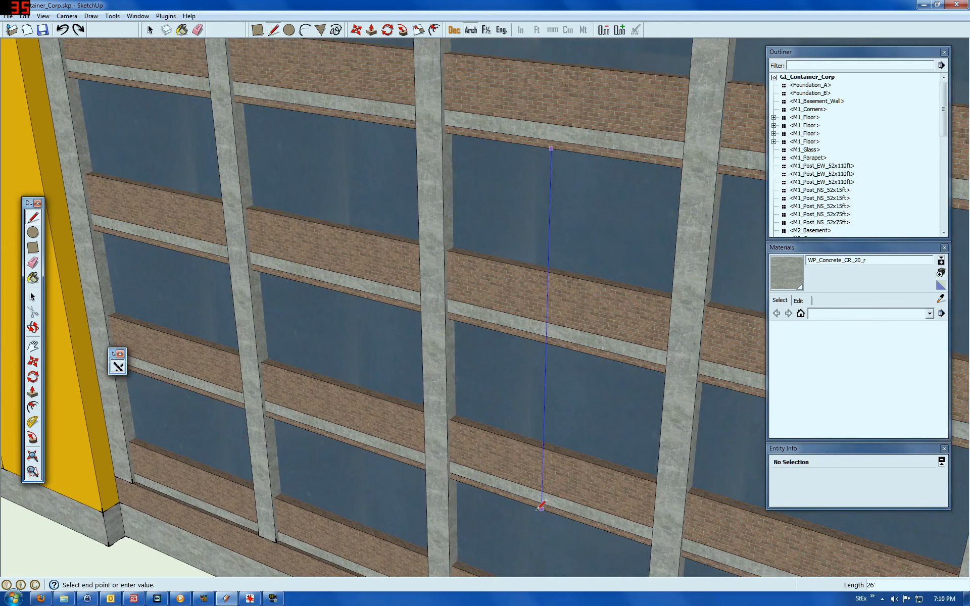
{"action": "scroll", "coordinate": [541, 497], "scroll_direction": "down", "scroll_amount": 3}
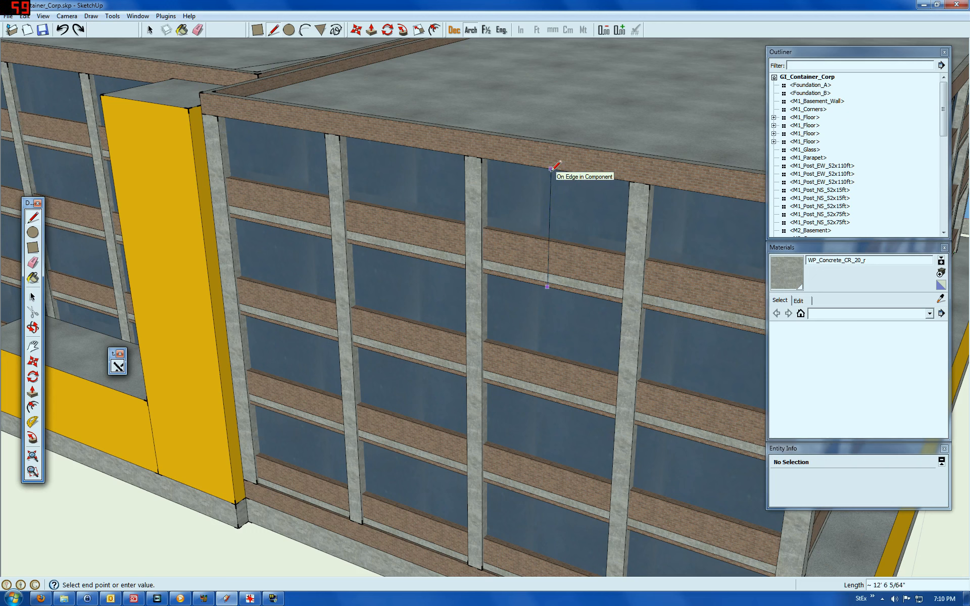
{"action": "key", "text": "Escape"}
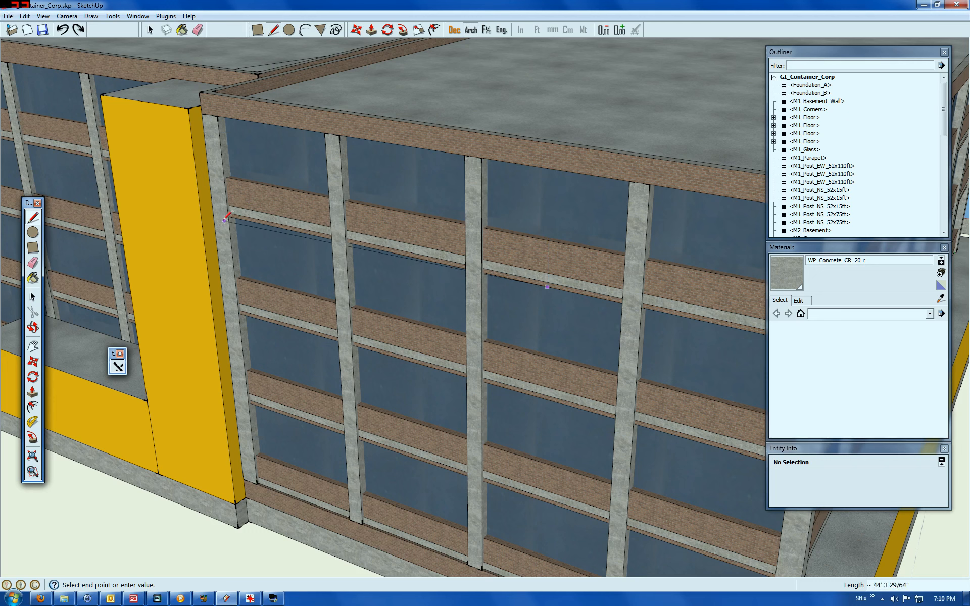
{"action": "key", "text": "space"}
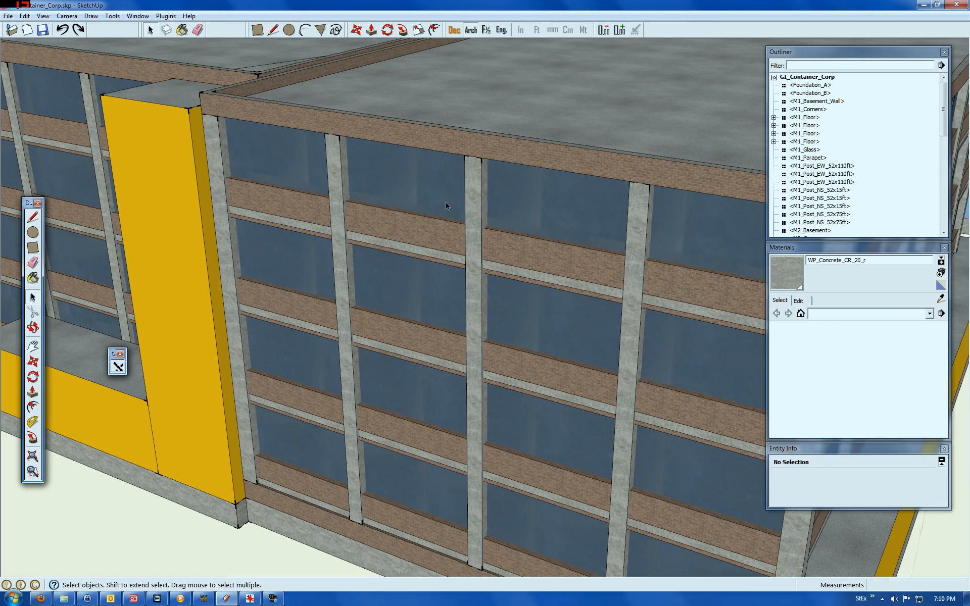
- Move all floor band components of the end block and the long wing down 6 inches
{"action": "scroll", "coordinate": [434, 202], "scroll_direction": "down", "scroll_amount": 3}
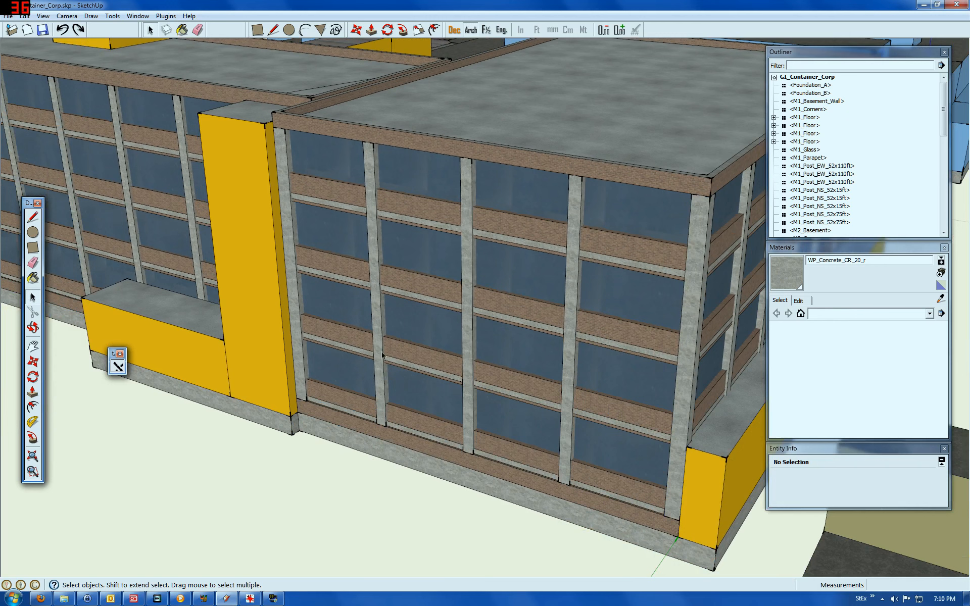
{"action": "left_click", "coordinate": [392, 218]}
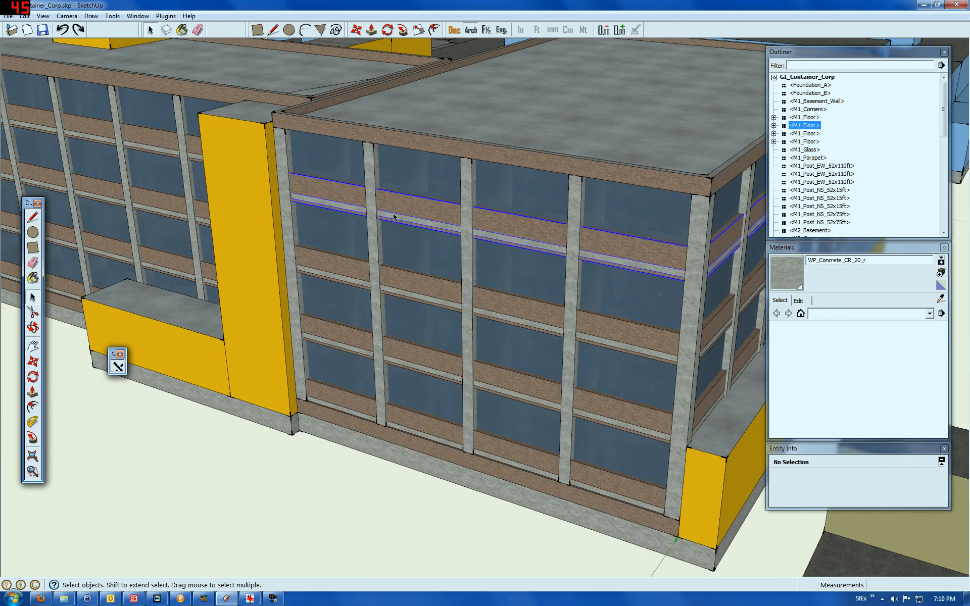
{"action": "left_click", "coordinate": [402, 279], "text": "shift"}
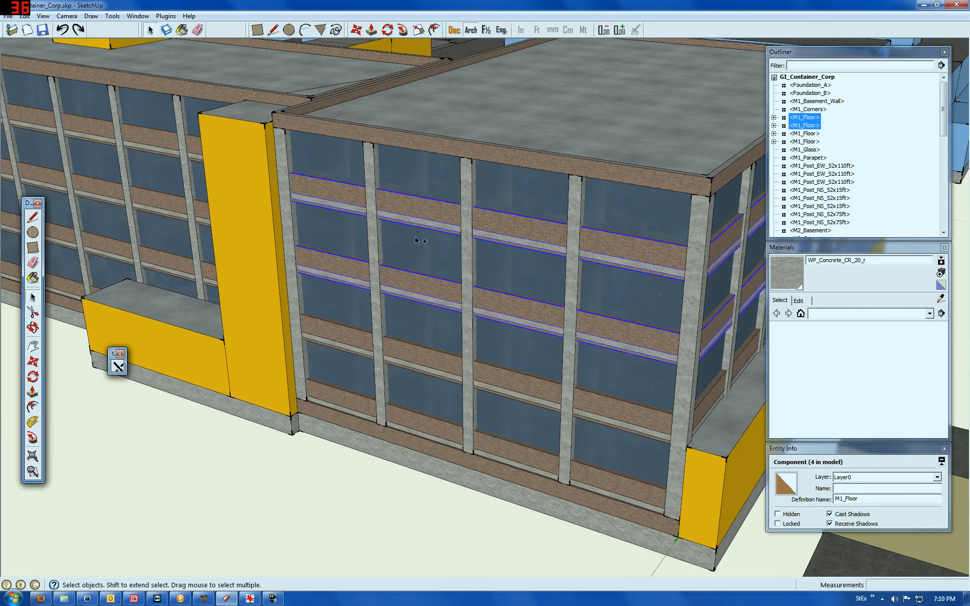
{"action": "left_click", "coordinate": [409, 372], "text": "shift"}
{"action": "left_click", "coordinate": [392, 419], "text": "shift"}
{"action": "scroll", "coordinate": [601, 345], "scroll_direction": "down", "scroll_amount": 4}
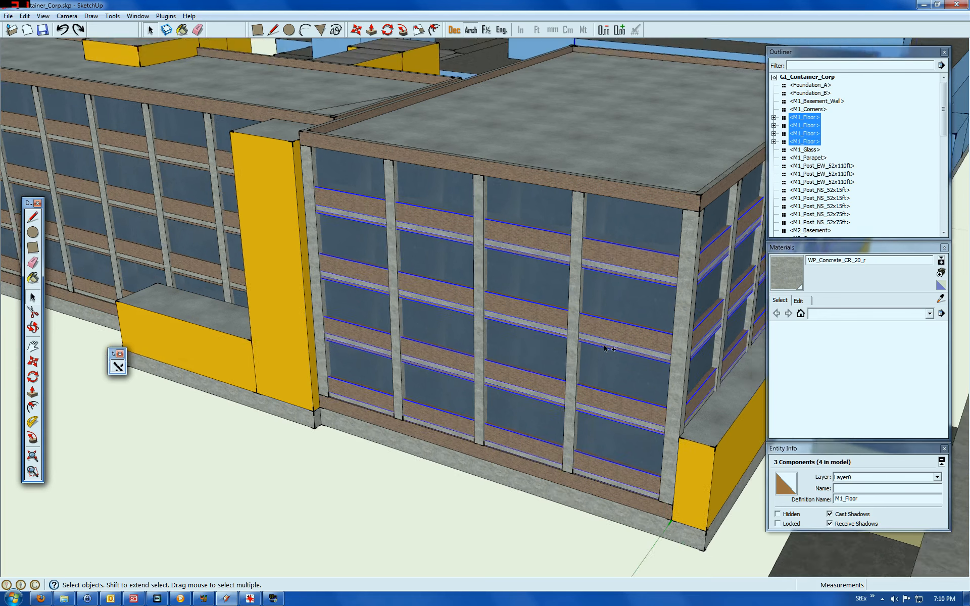
{"action": "scroll", "coordinate": [266, 208], "scroll_direction": "up", "scroll_amount": 5}
{"action": "left_click", "coordinate": [281, 201], "text": "shift"}
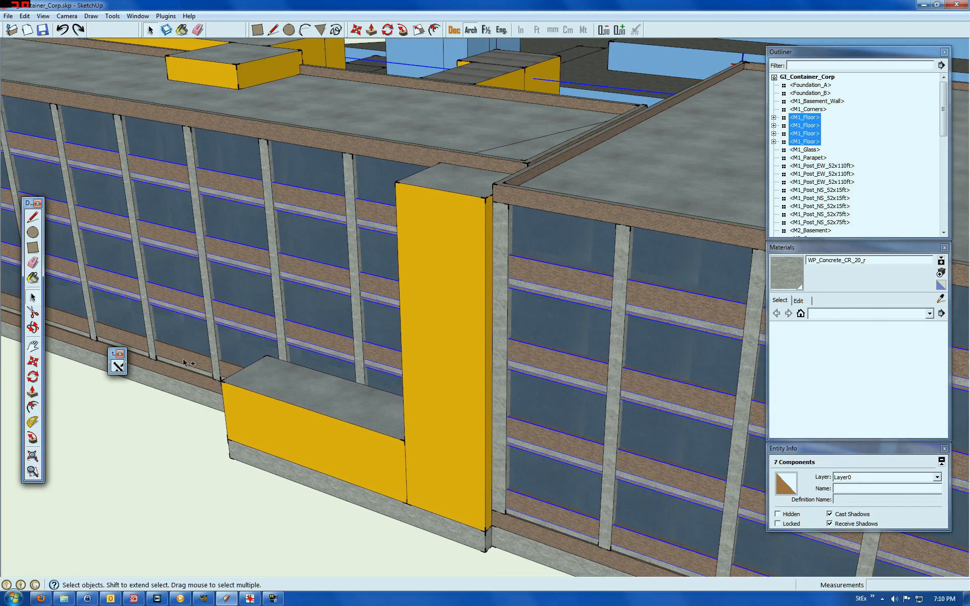
{"action": "left_click", "coordinate": [33, 362]}
{"action": "left_click", "coordinate": [455, 211]}
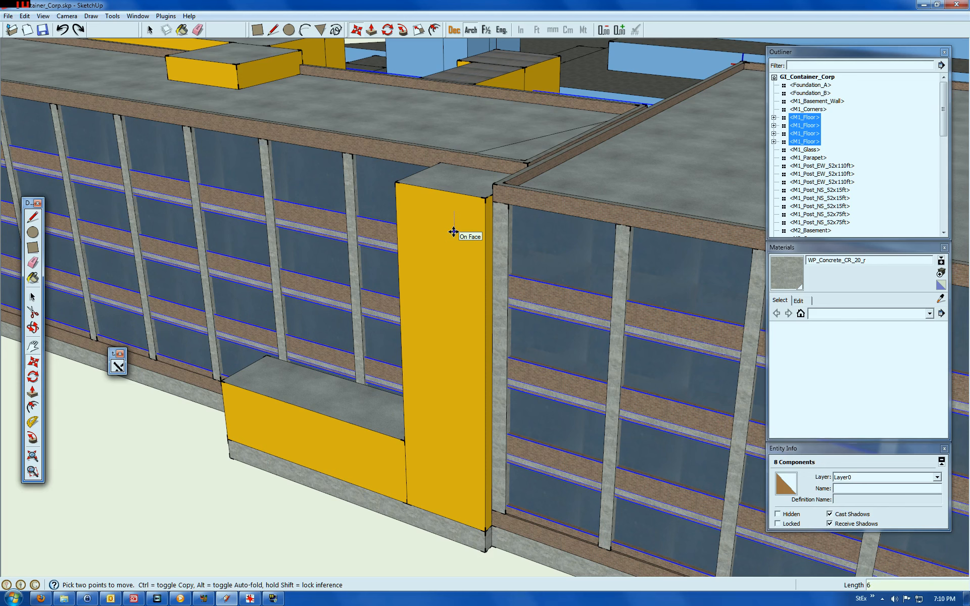
{"action": "key", "text": "Return"}
- Measure the heights from the end block's top floor band to the parapet and to the band below with the Line tool
{"action": "scroll", "coordinate": [292, 214], "scroll_direction": "down", "scroll_amount": 5}
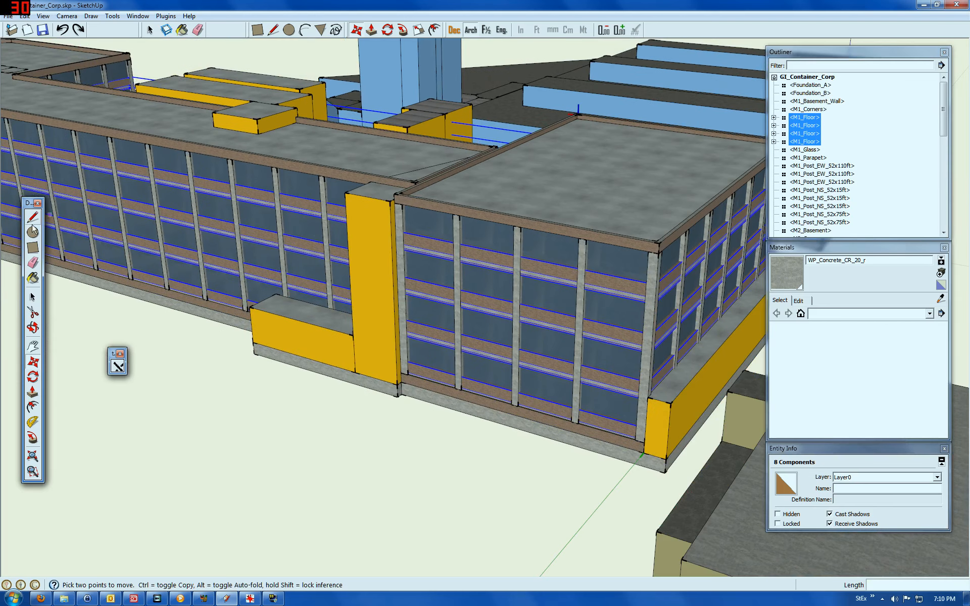
{"action": "left_click", "coordinate": [32, 218]}
{"action": "scroll", "coordinate": [544, 281], "scroll_direction": "up", "scroll_amount": 3}
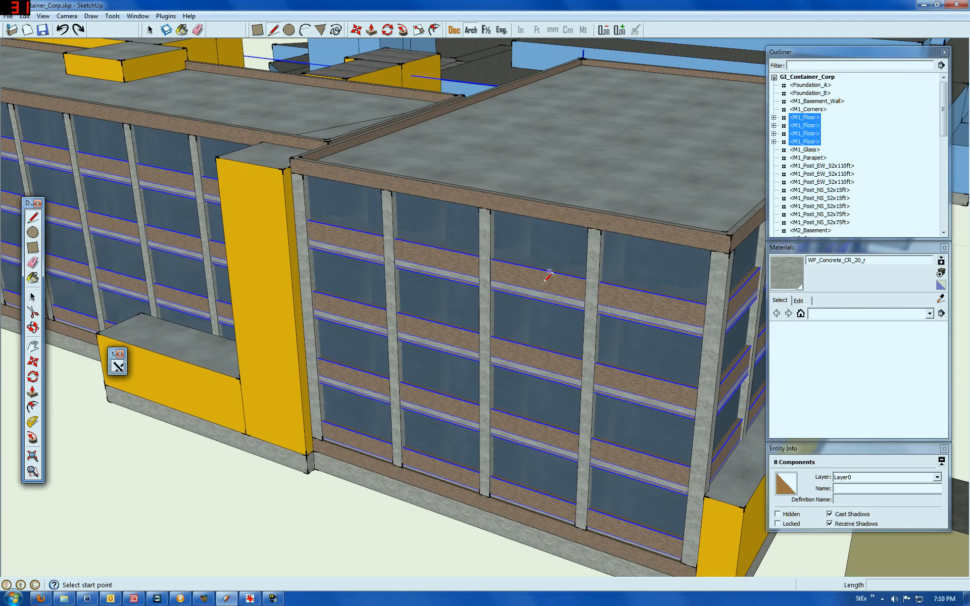
{"action": "scroll", "coordinate": [544, 281], "scroll_direction": "up", "scroll_amount": 3}
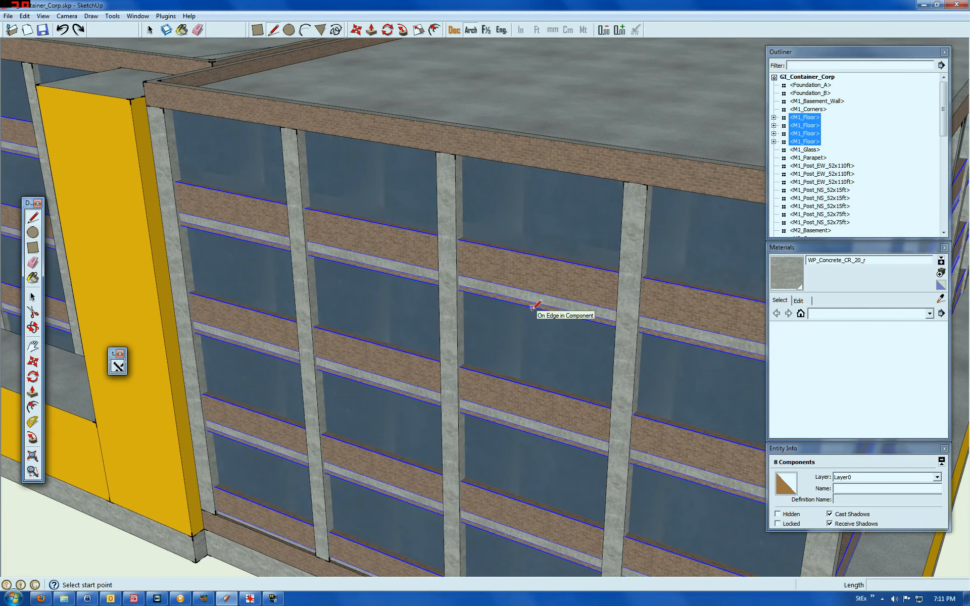
{"action": "left_click", "coordinate": [532, 306]}
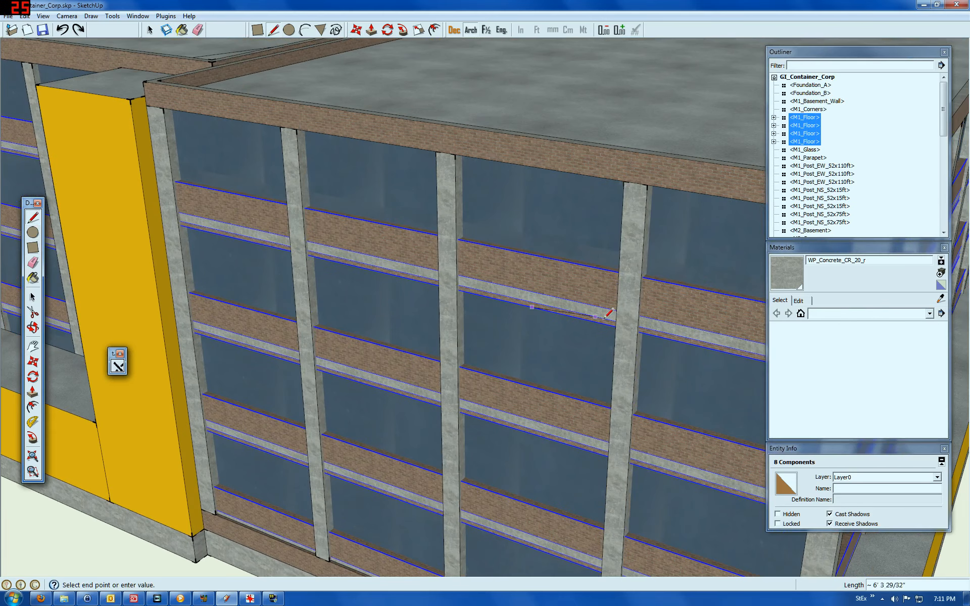
{"action": "left_click", "coordinate": [535, 167]}
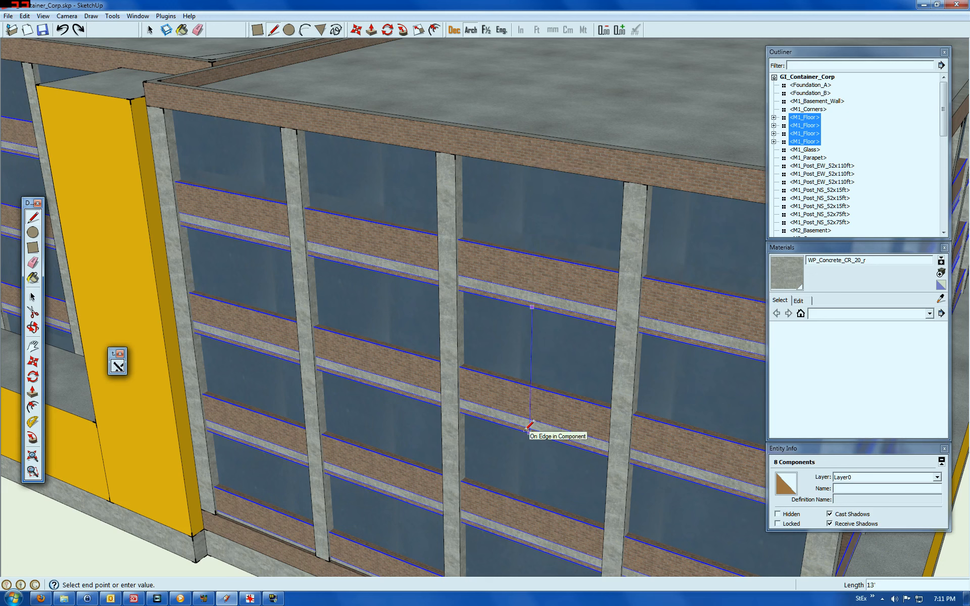
{"action": "left_click", "coordinate": [32, 298]}
- Clear the selection of the floor band components
{"action": "scroll", "coordinate": [438, 231], "scroll_direction": "down", "scroll_amount": 1}
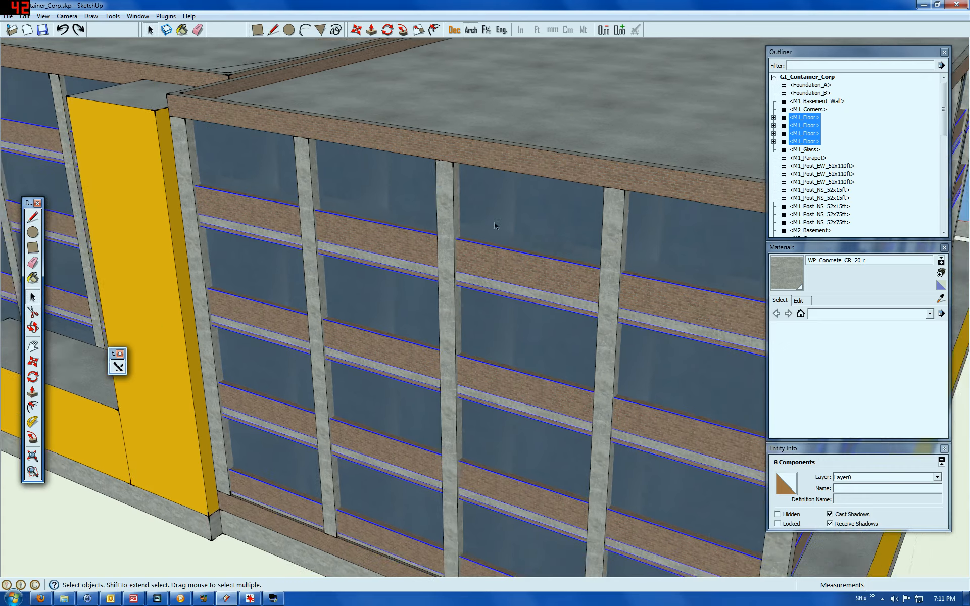
{"action": "scroll", "coordinate": [494, 225], "scroll_direction": "down", "scroll_amount": 6}
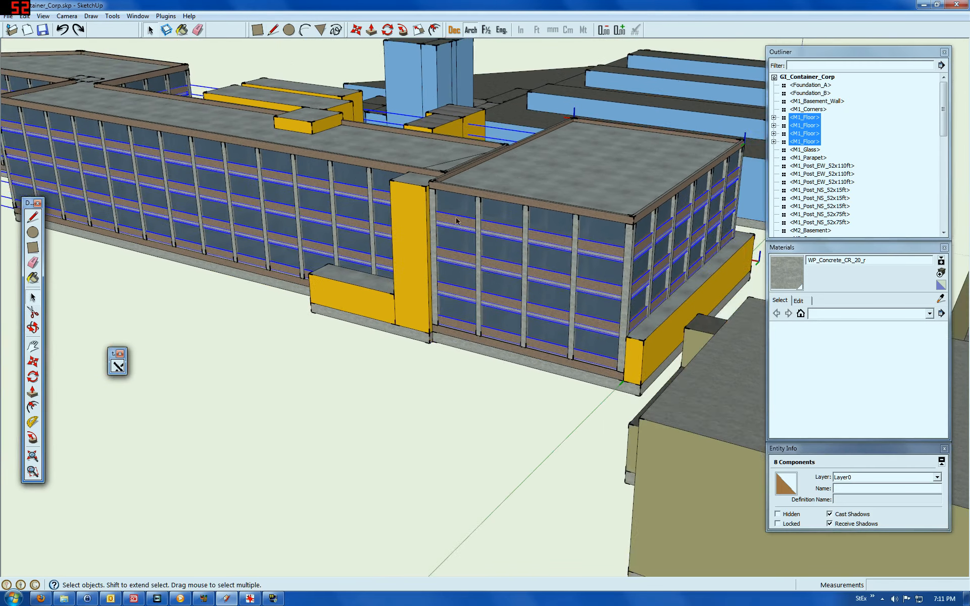
{"action": "middle_click_drag", "start_coordinate": [456, 221], "coordinate": [271, 266]}
{"action": "left_click", "coordinate": [303, 383]}
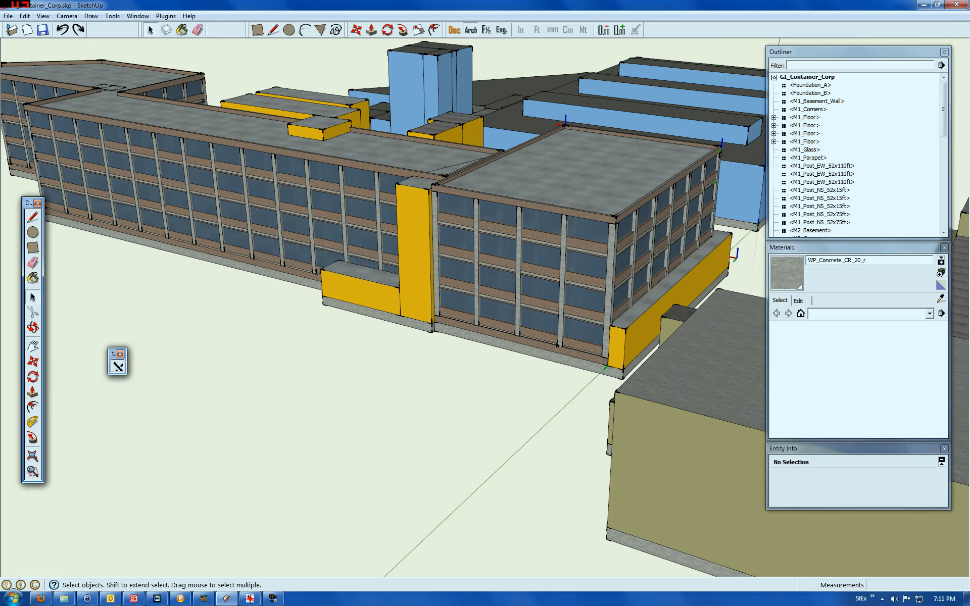
- Open the M1_Basement_Wall component at the foot of the end block for editing
{"action": "scroll", "coordinate": [556, 345], "scroll_direction": "up", "scroll_amount": 10}
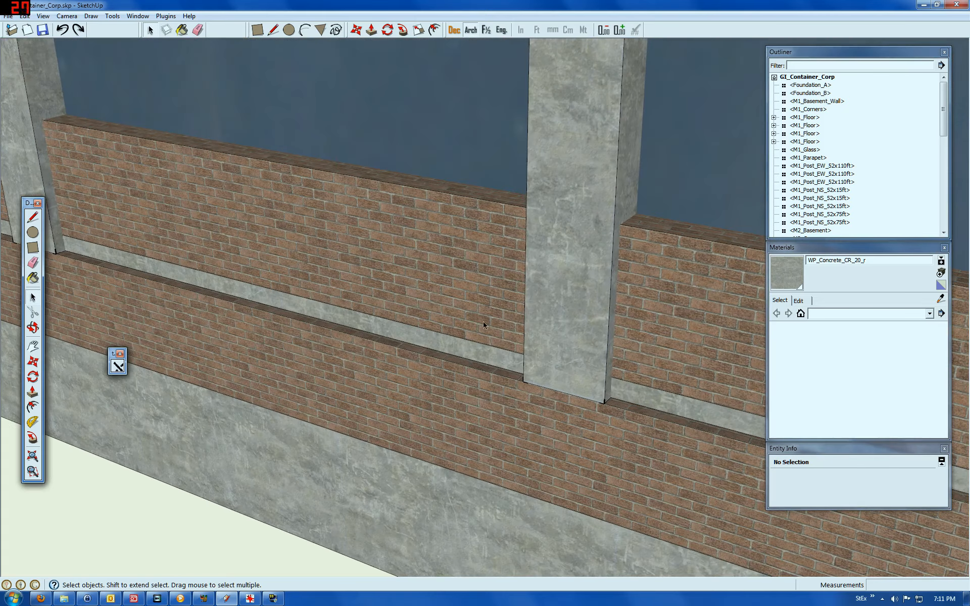
{"action": "scroll", "coordinate": [649, 282], "scroll_direction": "down", "scroll_amount": 2}
{"action": "scroll", "coordinate": [405, 325], "scroll_direction": "up", "scroll_amount": 3}
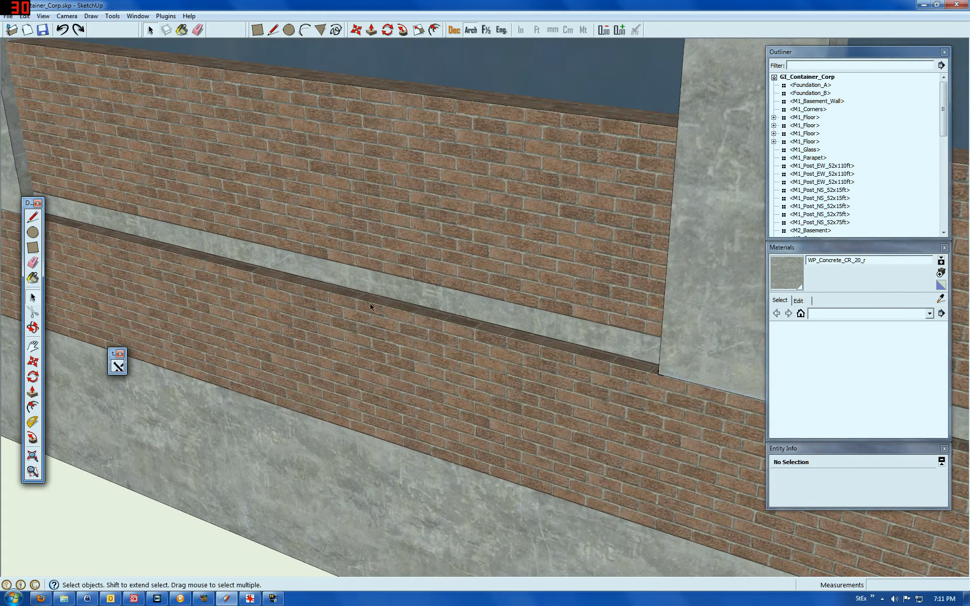
{"action": "left_click", "coordinate": [360, 326]}
{"action": "scroll", "coordinate": [538, 361], "scroll_direction": "down", "scroll_amount": 5}
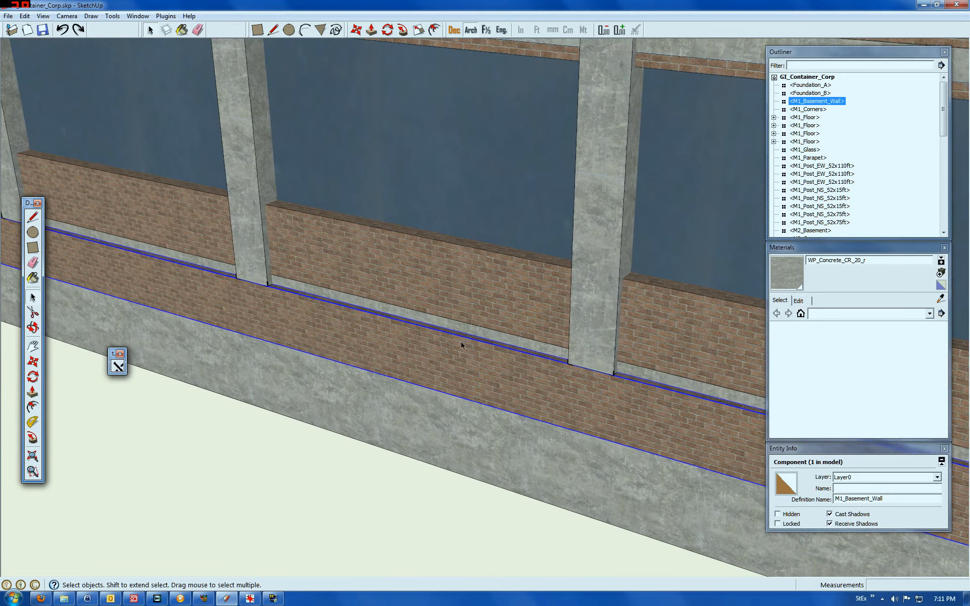
{"action": "right_click", "coordinate": [394, 347]}
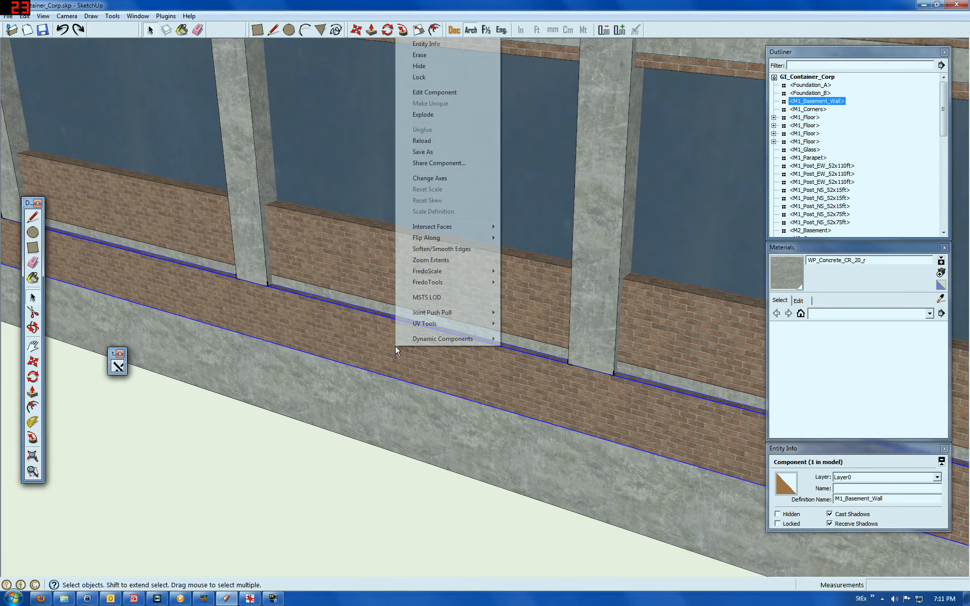
{"action": "left_click", "coordinate": [435, 93]}
- Push the top face of the end block's basement wall down 6 inches with Push/Pull
{"action": "scroll", "coordinate": [457, 290], "scroll_direction": "up", "scroll_amount": 5}
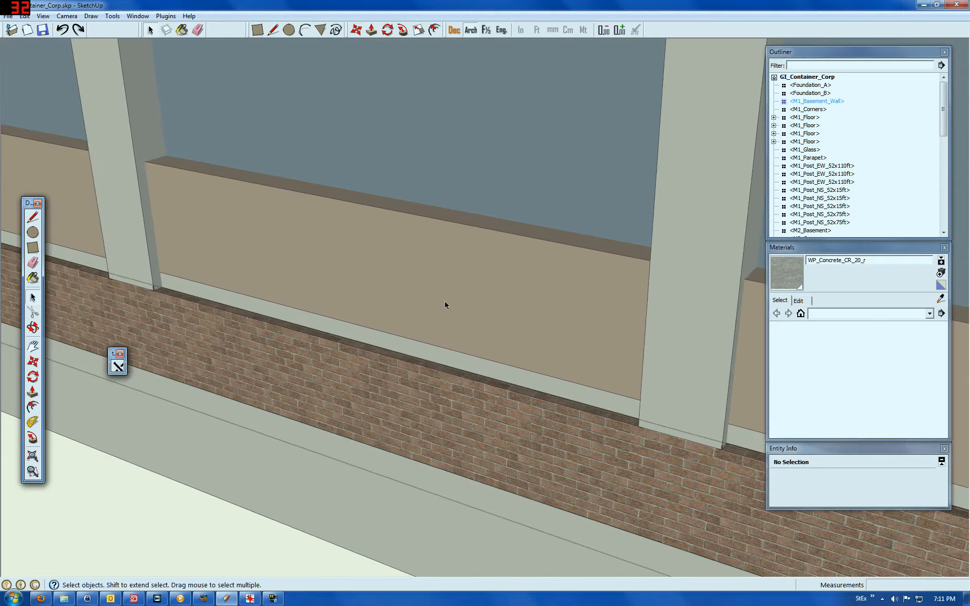
{"action": "left_click", "coordinate": [31, 394]}
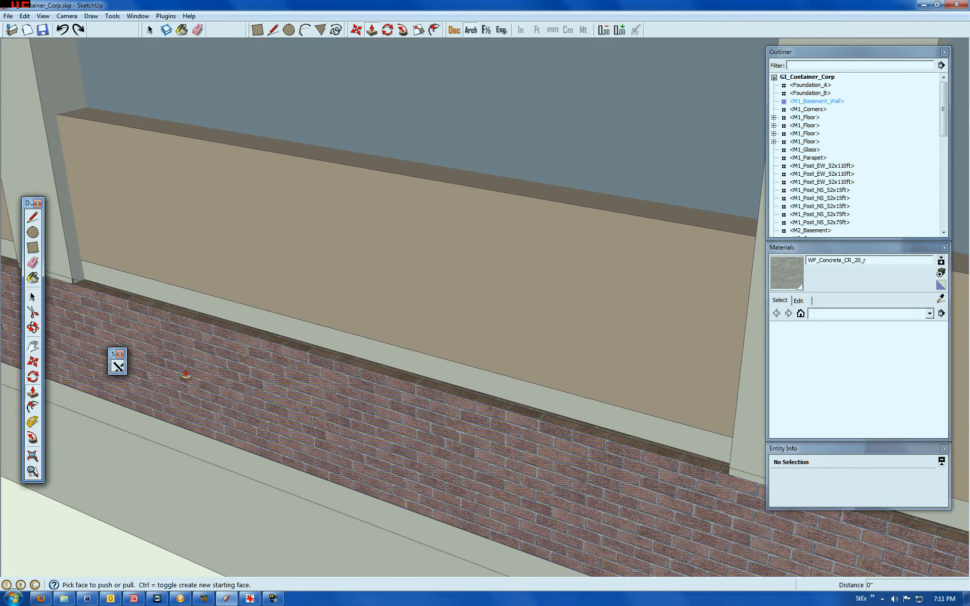
{"action": "left_click_drag", "start_coordinate": [230, 337], "coordinate": [291, 374]}
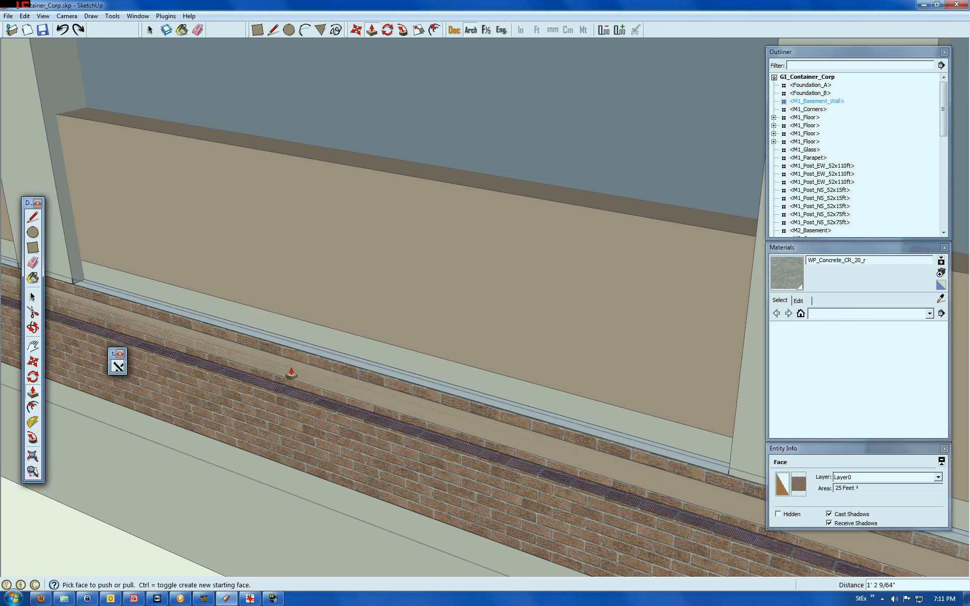
{"action": "key", "text": "Return"}
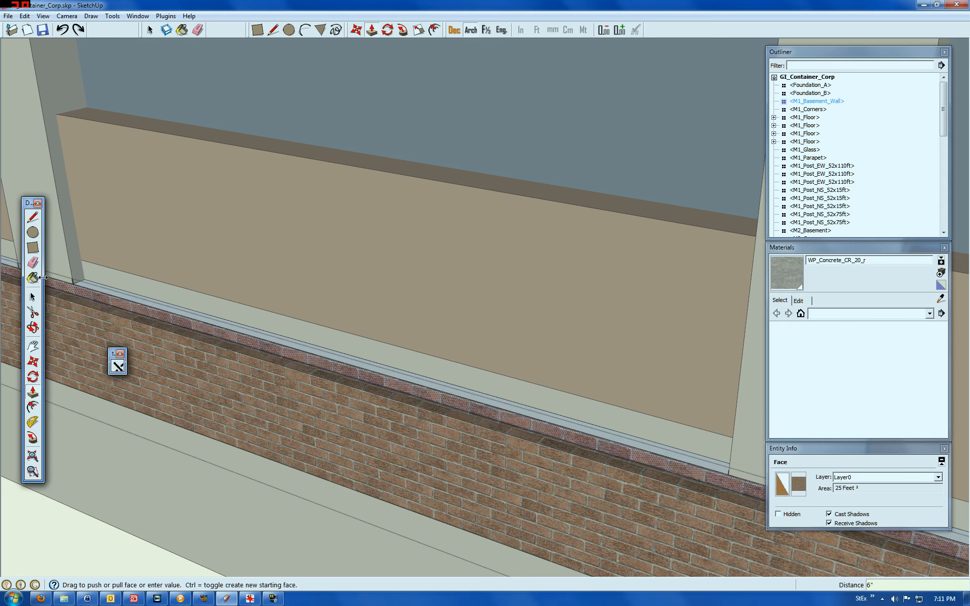
- Delete the leftover strip face and its edges above the end block's basement wall, and leave the component
{"action": "left_click", "coordinate": [33, 217]}
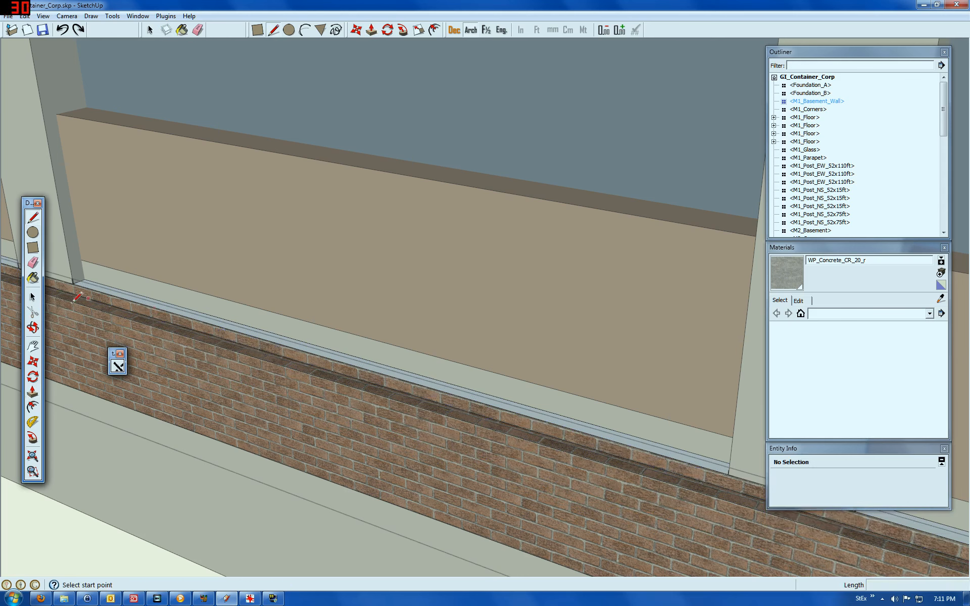
{"action": "left_click", "coordinate": [33, 297]}
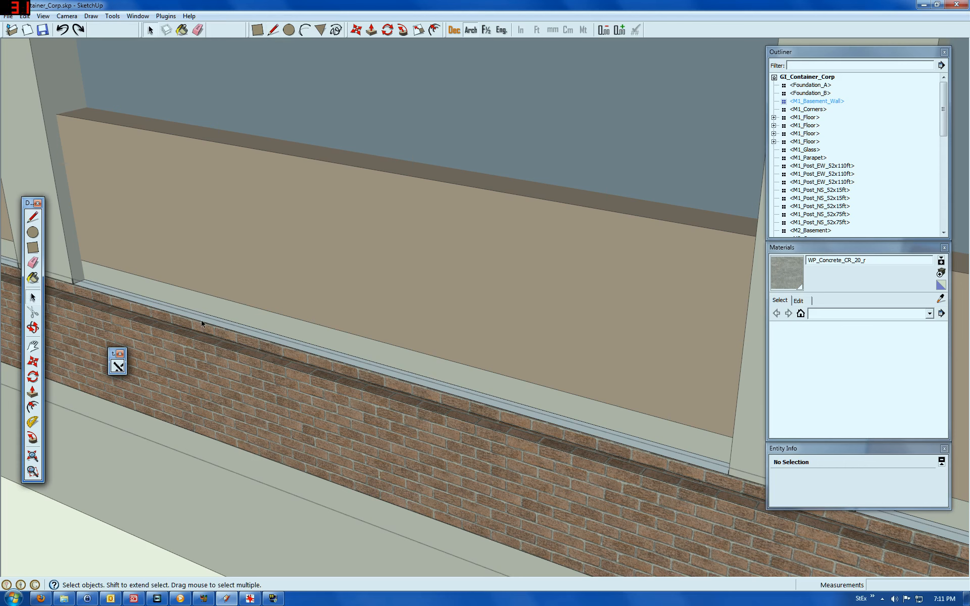
{"action": "left_click", "coordinate": [205, 326]}
{"action": "scroll", "coordinate": [231, 331], "scroll_direction": "up", "scroll_amount": 4}
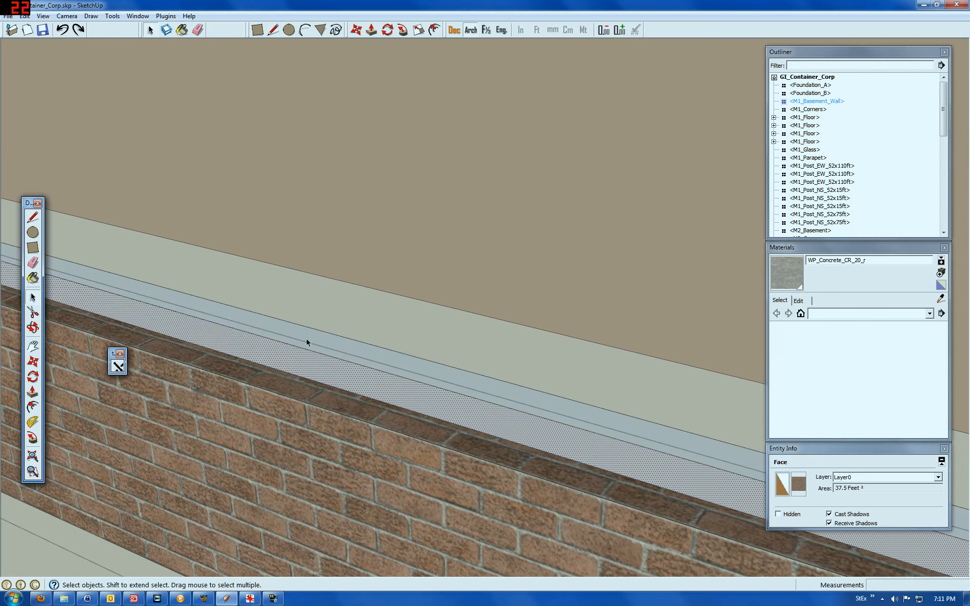
{"action": "key", "text": "Delete"}
{"action": "left_click", "coordinate": [296, 346]}
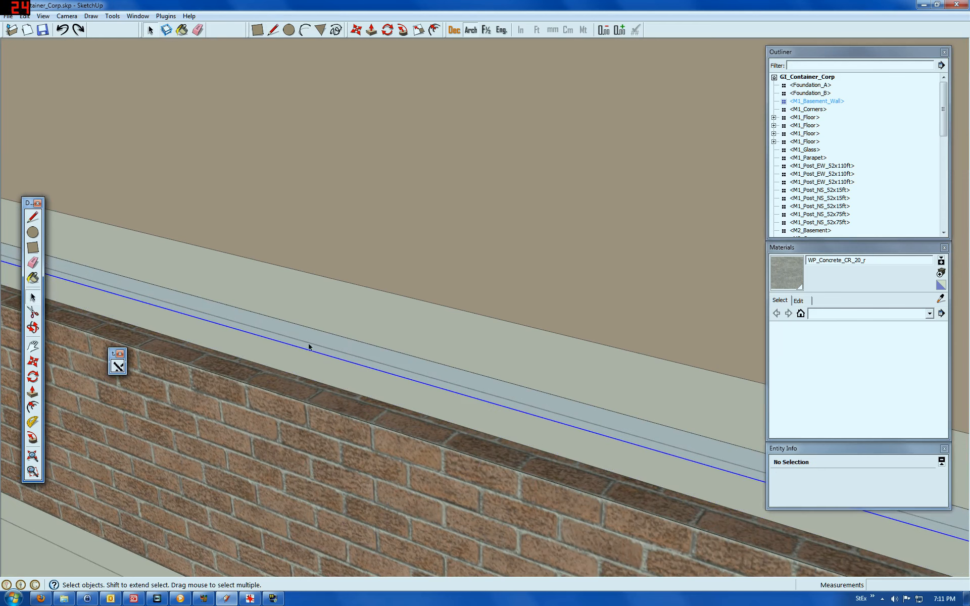
{"action": "key", "text": "Delete"}
{"action": "scroll", "coordinate": [418, 309], "scroll_direction": "down", "scroll_amount": 4}
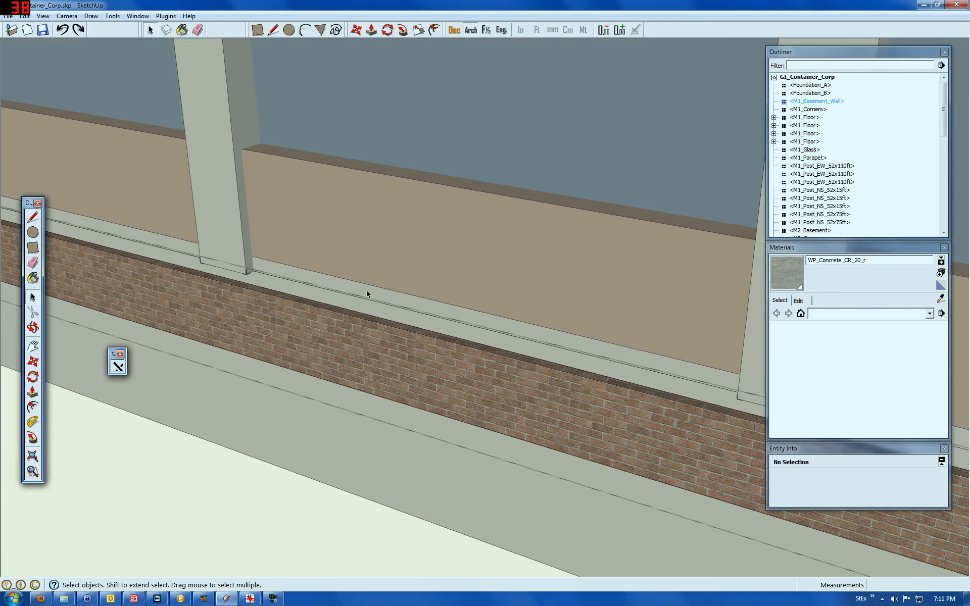
{"action": "left_click", "coordinate": [358, 299]}
{"action": "key", "text": "Delete"}
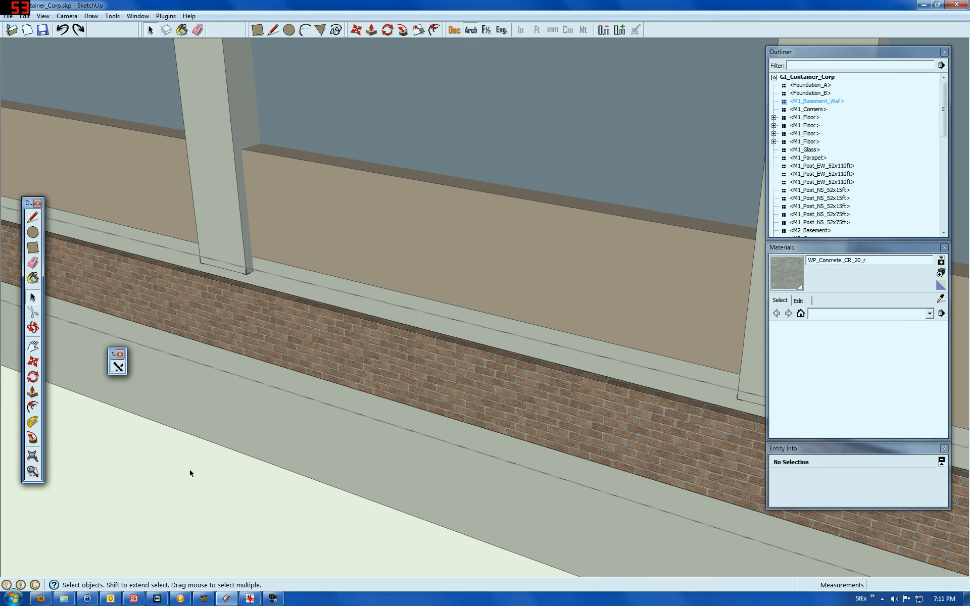
{"action": "left_click", "coordinate": [191, 471]}
- Open the M2_Basement component at the foot of the long wing for editing
{"action": "scroll", "coordinate": [281, 252], "scroll_direction": "up", "scroll_amount": 4}
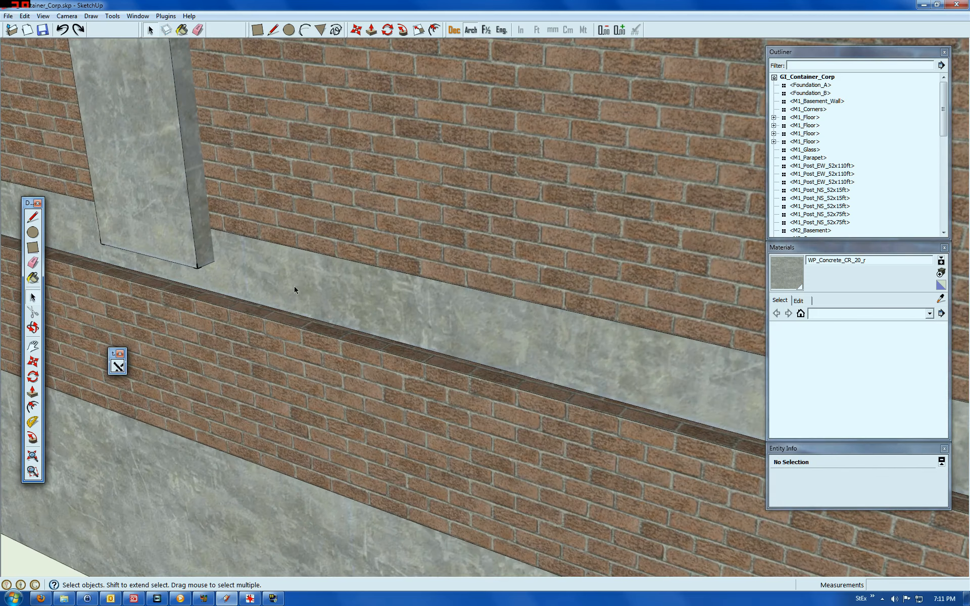
{"action": "scroll", "coordinate": [359, 296], "scroll_direction": "down", "scroll_amount": 6}
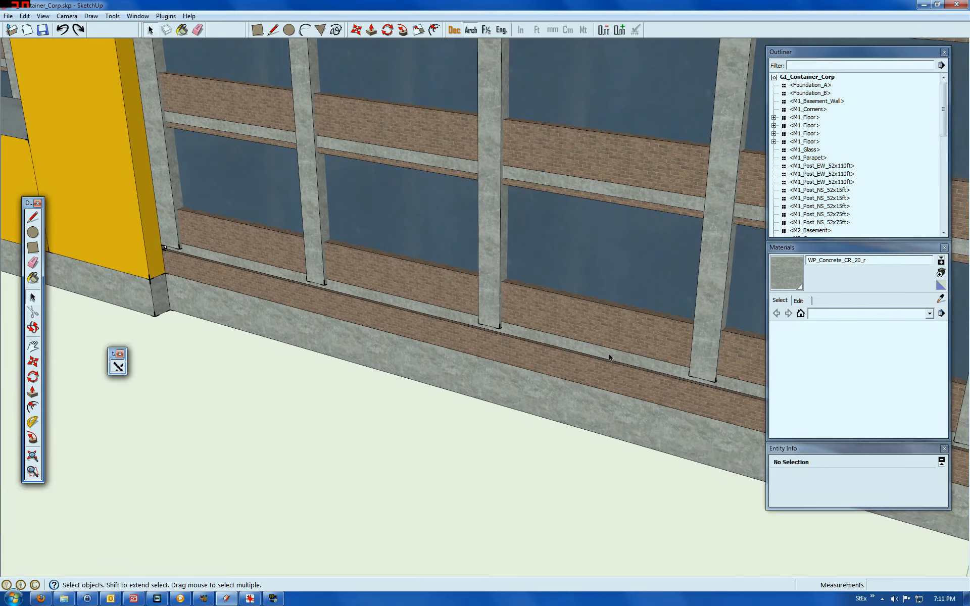
{"action": "scroll", "coordinate": [623, 285], "scroll_direction": "down", "scroll_amount": 5}
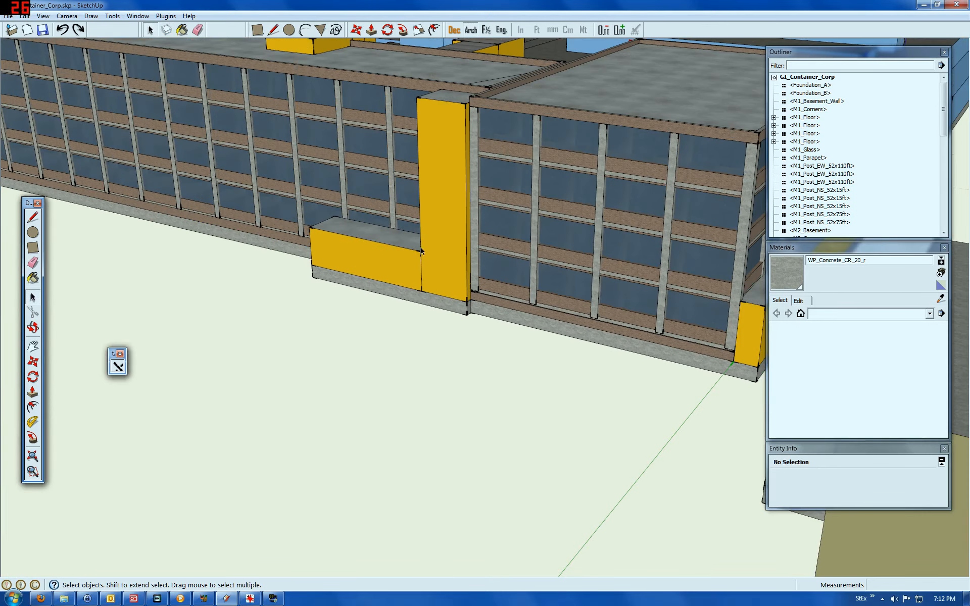
{"action": "scroll", "coordinate": [207, 209], "scroll_direction": "up", "scroll_amount": 7}
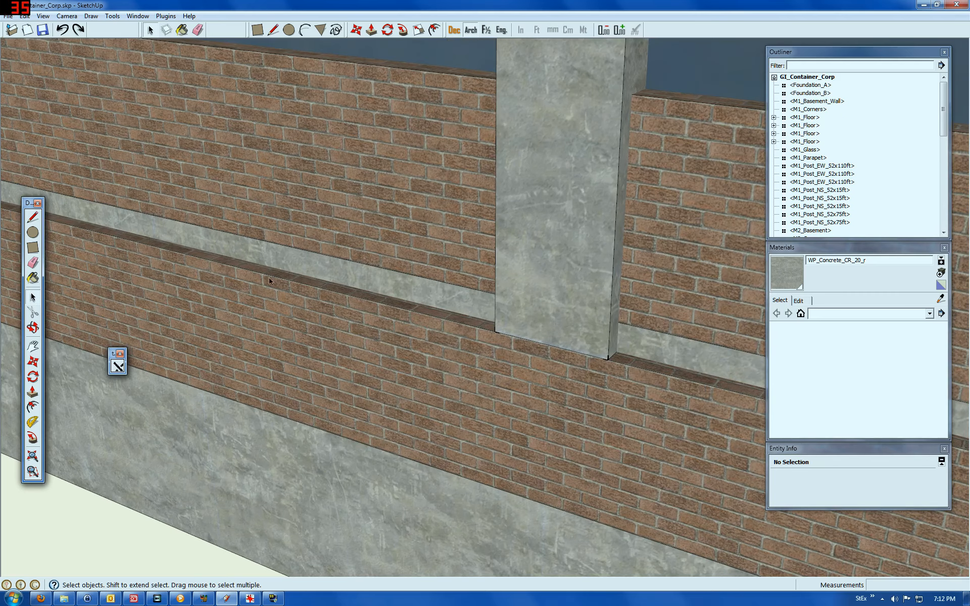
{"action": "left_click", "coordinate": [268, 295]}
{"action": "right_click", "coordinate": [268, 295]}
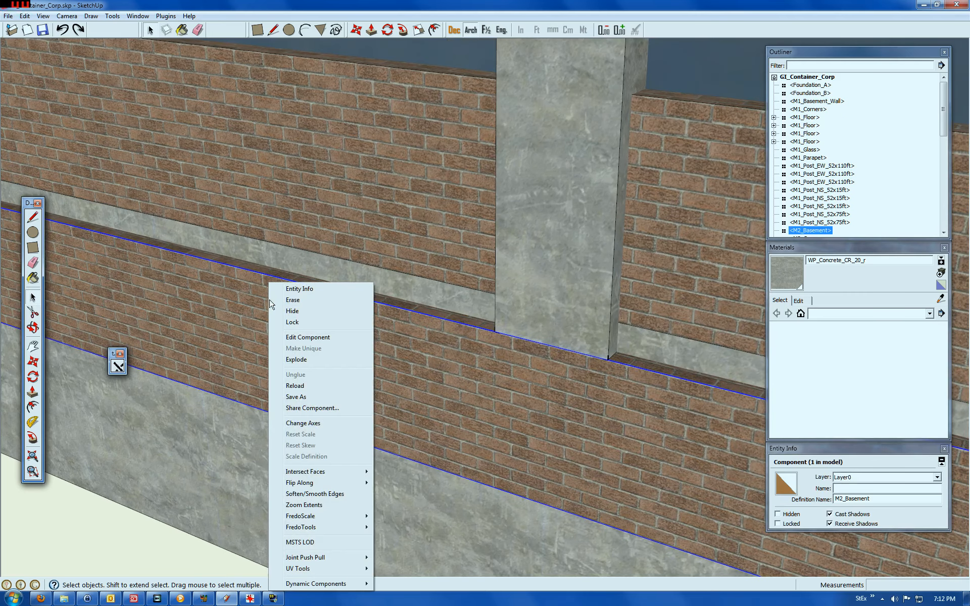
{"action": "left_click", "coordinate": [290, 337]}
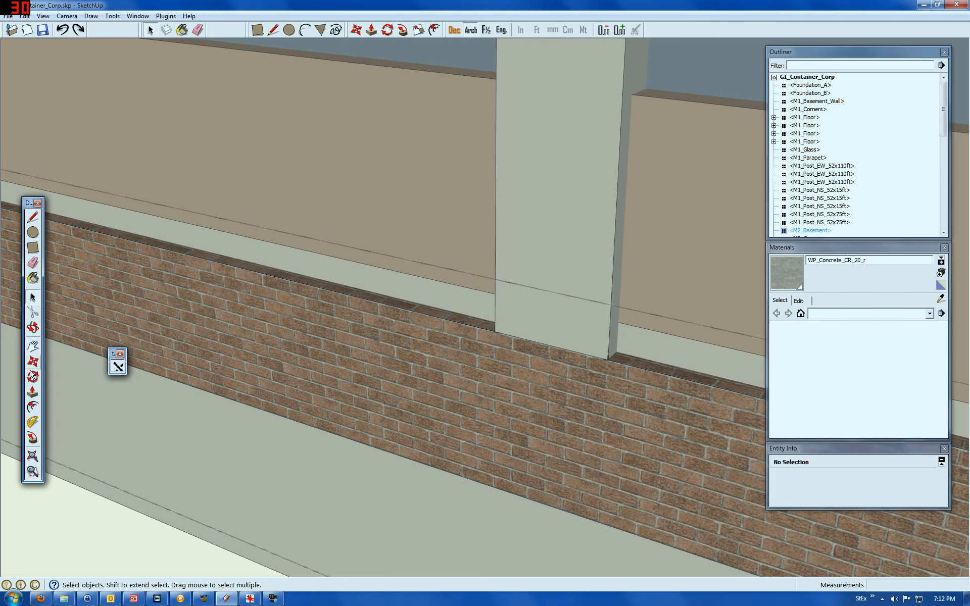
- Push the top face of the long wing's basement wall down 6 inches and leave the component
{"action": "left_click", "coordinate": [32, 393]}
{"action": "left_click", "coordinate": [237, 265]}
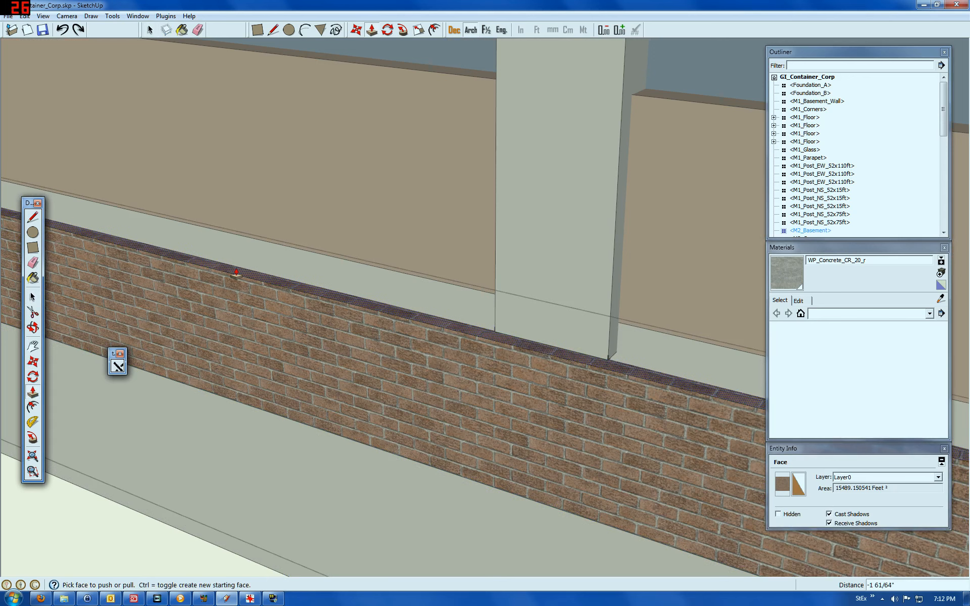
{"action": "key", "text": "Return"}
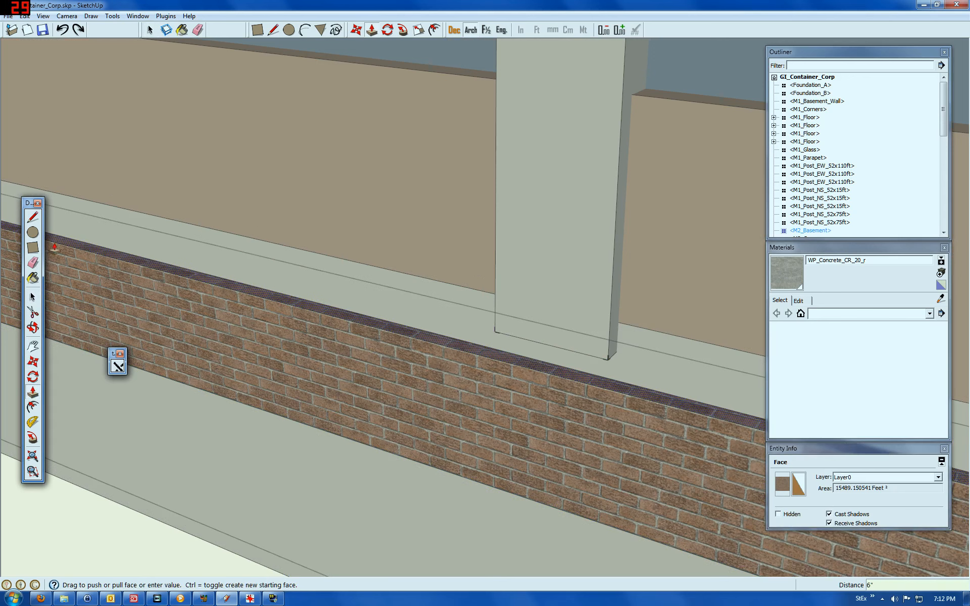
{"action": "left_click", "coordinate": [33, 297]}
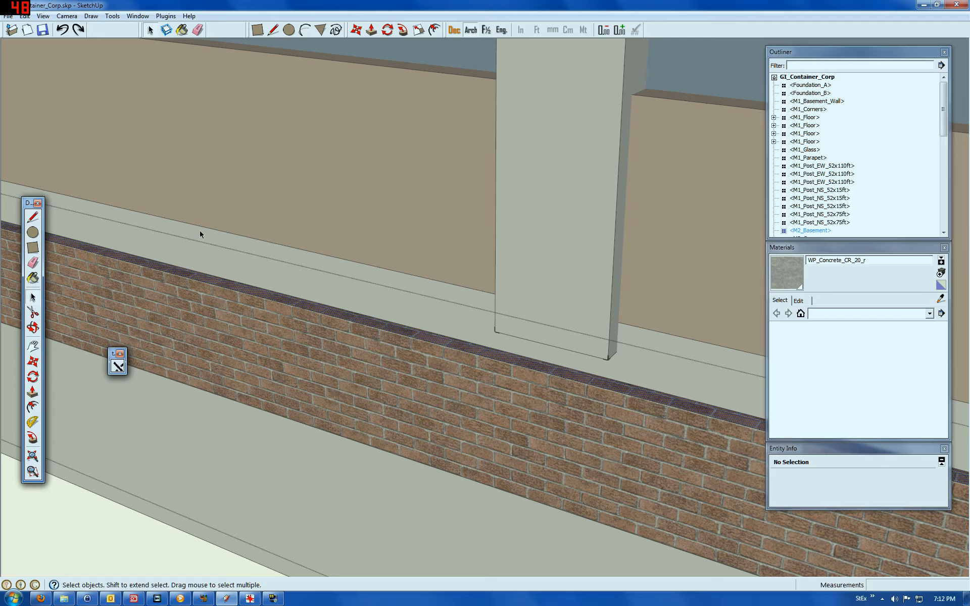
{"action": "left_click", "coordinate": [245, 216]}
{"action": "scroll", "coordinate": [245, 217], "scroll_direction": "down", "scroll_amount": 3}
{"action": "left_click", "coordinate": [166, 410]}
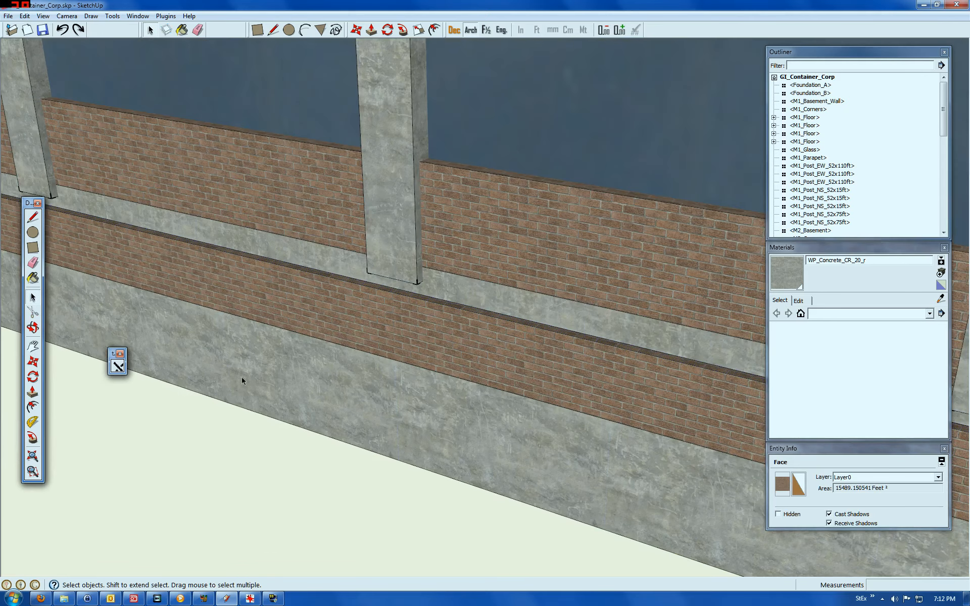
- Examine where the posts meet the basement wall along the long wing
{"action": "scroll", "coordinate": [399, 322], "scroll_direction": "down", "scroll_amount": 6}
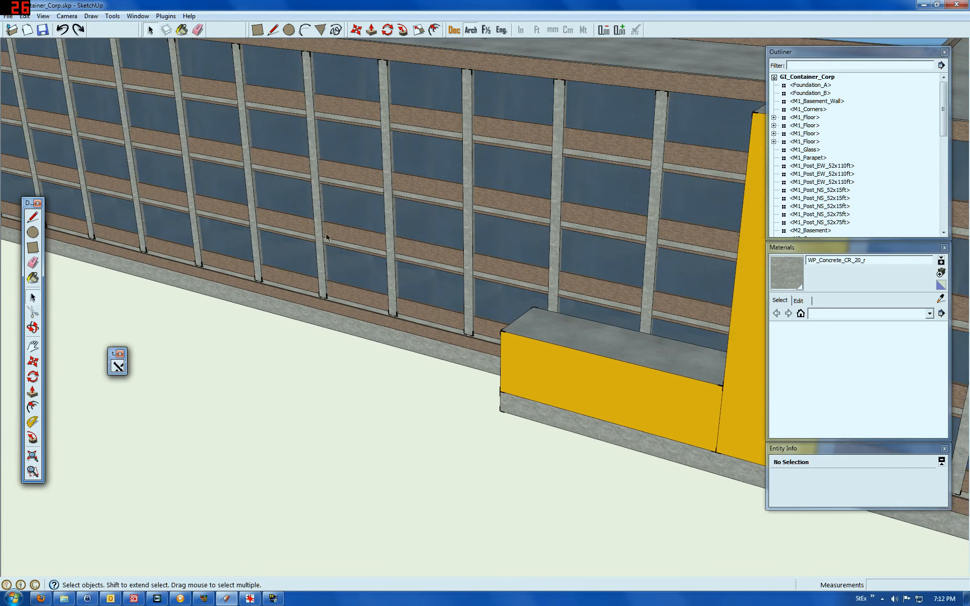
{"action": "scroll", "coordinate": [405, 316], "scroll_direction": "up", "scroll_amount": 10}
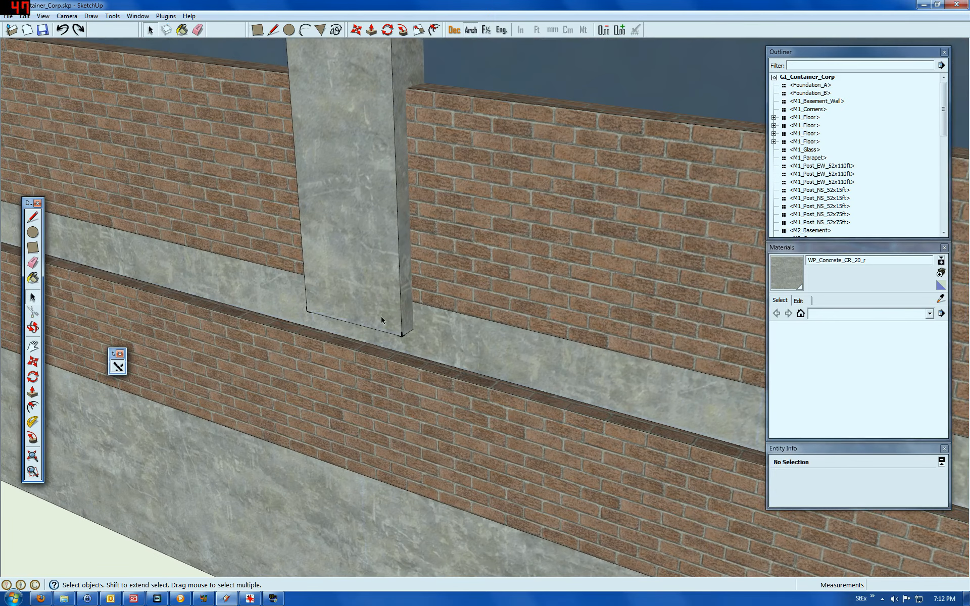
{"action": "scroll", "coordinate": [382, 319], "scroll_direction": "down", "scroll_amount": 2}
{"action": "scroll", "coordinate": [396, 335], "scroll_direction": "down", "scroll_amount": 2}
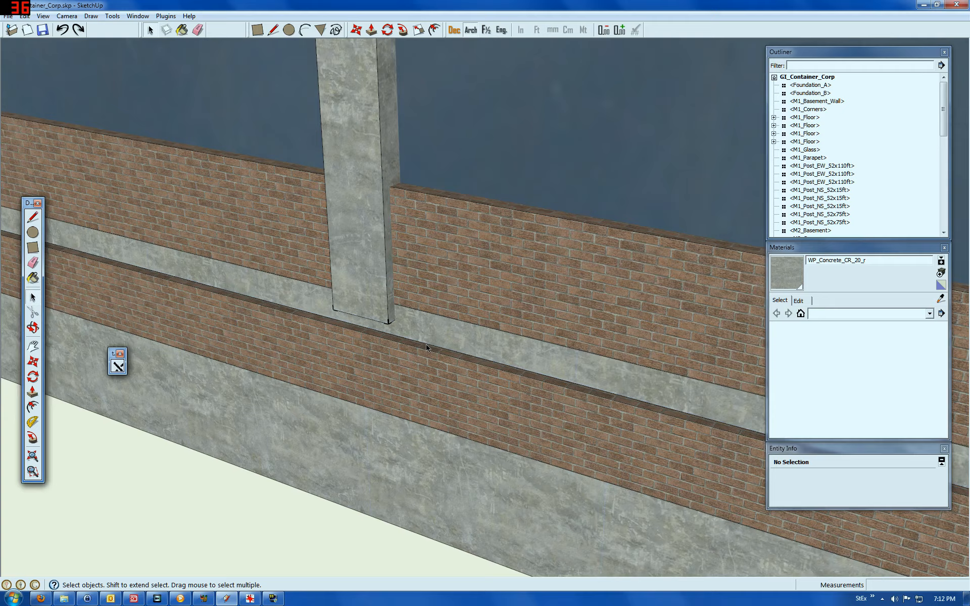
- Open the M1_Basement_Wall component at the foot of the end block for editing
{"action": "scroll", "coordinate": [328, 249], "scroll_direction": "down", "scroll_amount": 5}
{"action": "scroll", "coordinate": [114, 250], "scroll_direction": "down", "scroll_amount": 8}
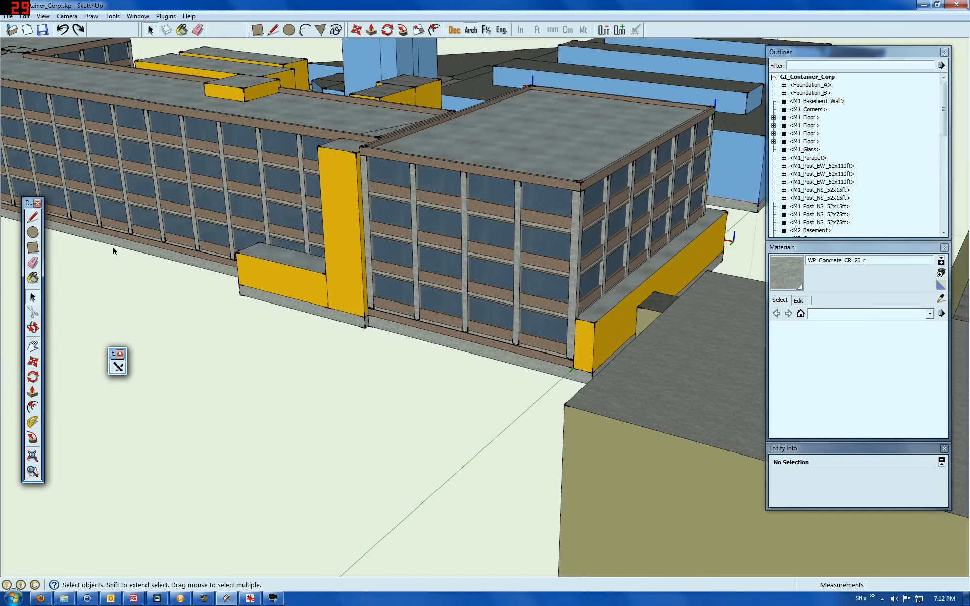
{"action": "scroll", "coordinate": [272, 297], "scroll_direction": "up", "scroll_amount": 6}
{"action": "scroll", "coordinate": [335, 306], "scroll_direction": "up", "scroll_amount": 2}
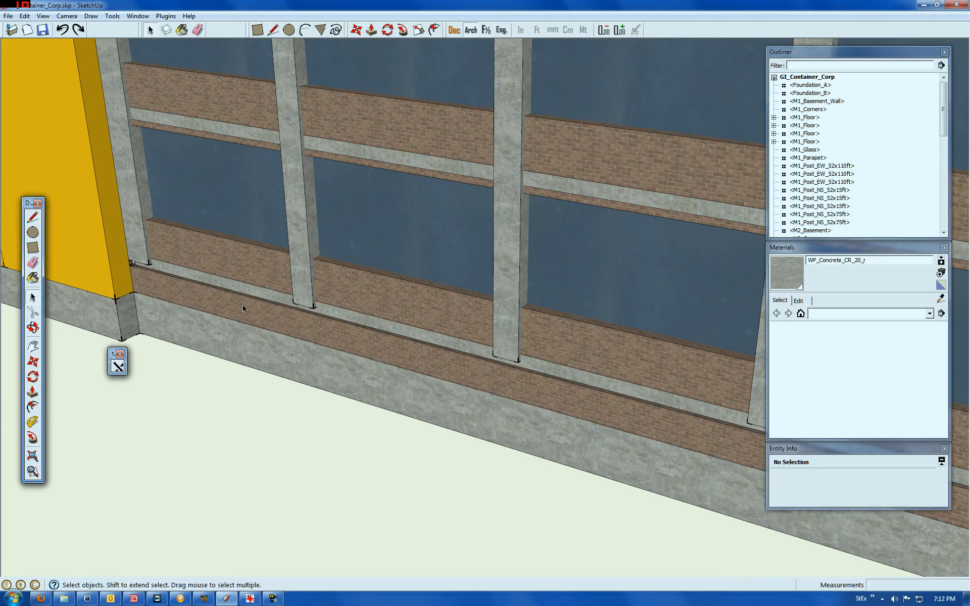
{"action": "left_click", "coordinate": [308, 322]}
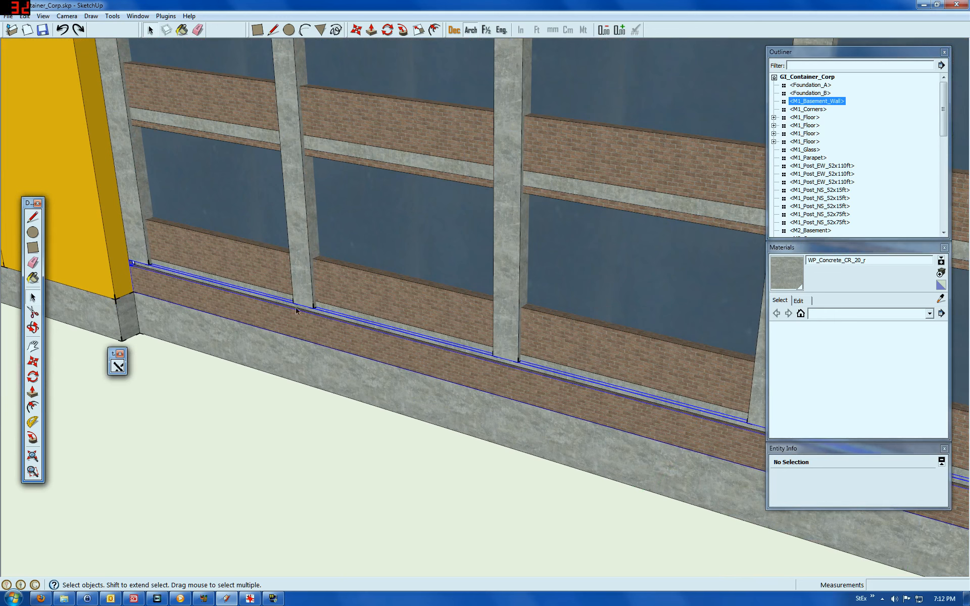
{"action": "scroll", "coordinate": [303, 310], "scroll_direction": "up", "scroll_amount": 2}
{"action": "right_click", "coordinate": [306, 334]}
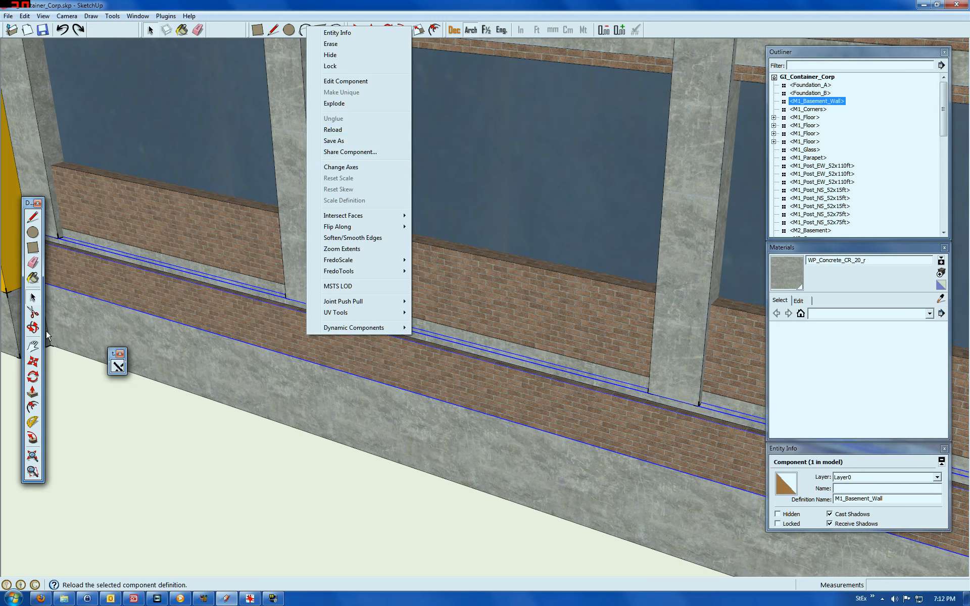
{"action": "left_click", "coordinate": [365, 82]}
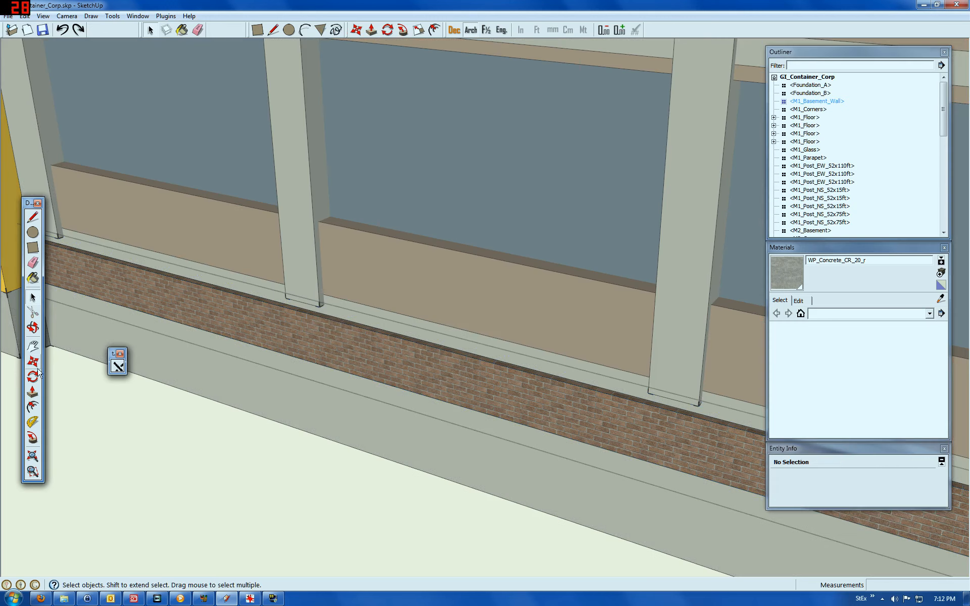
- Push the brick front face of the end block's basement wall back 4 inches
{"action": "left_click", "coordinate": [32, 391]}
{"action": "left_click", "coordinate": [409, 357]}
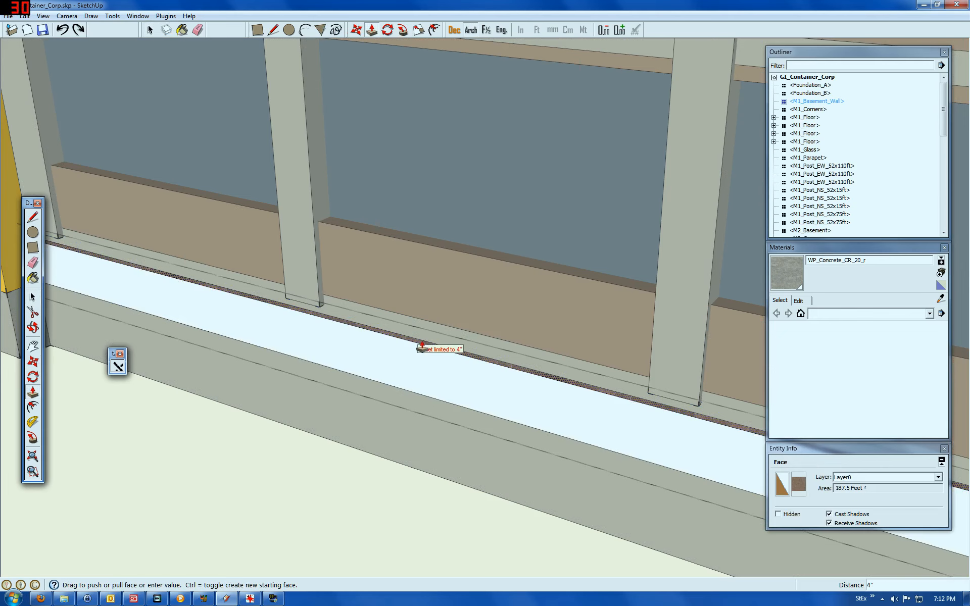
{"action": "left_click", "coordinate": [427, 343]}
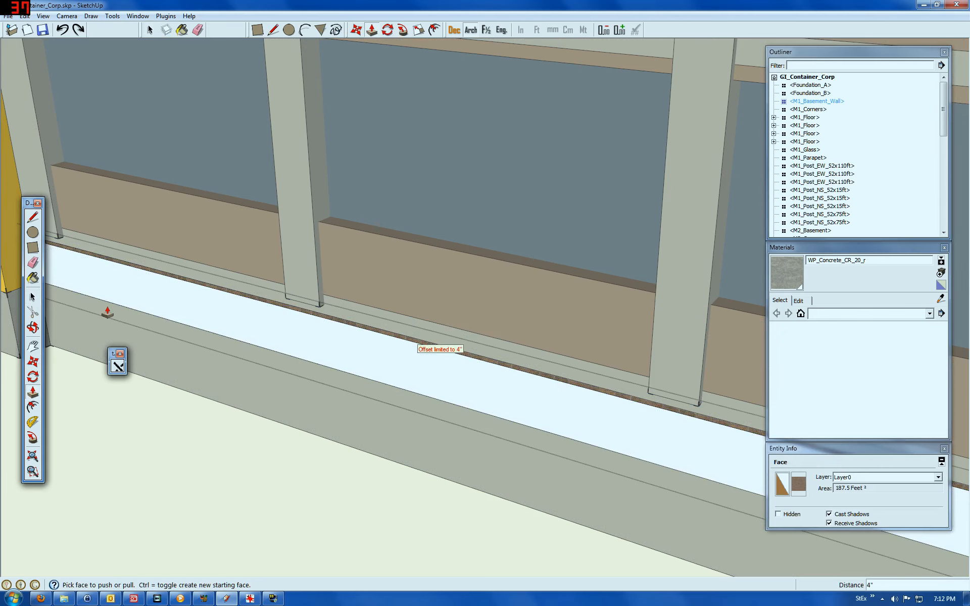
- Erase the leftover ledge and side strip around the recessed end block wall beside the yellow tower, and leave the component
{"action": "scroll", "coordinate": [335, 364], "scroll_direction": "up", "scroll_amount": 6}
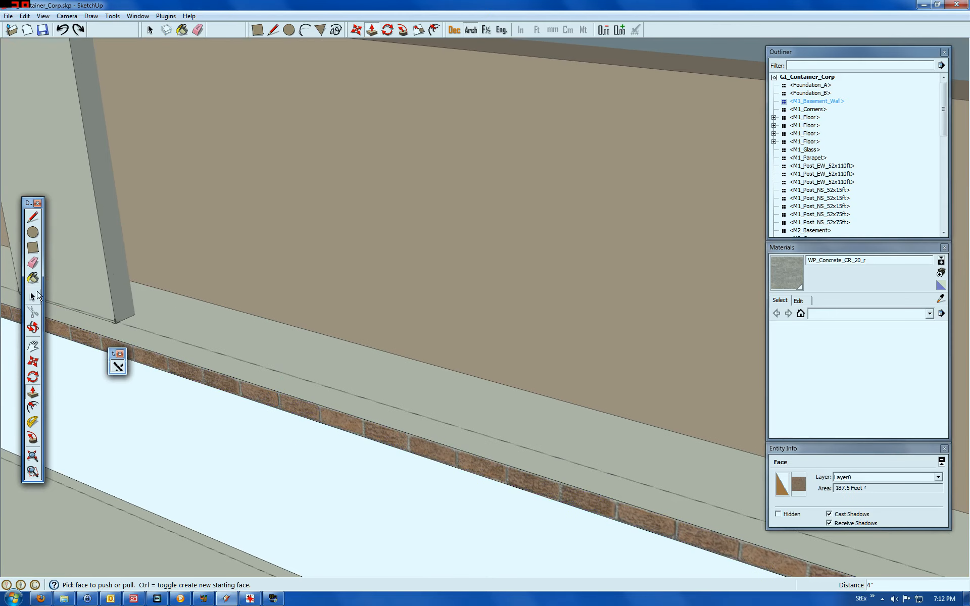
{"action": "key", "text": "e"}
{"action": "scroll", "coordinate": [207, 379], "scroll_direction": "up", "scroll_amount": 3}
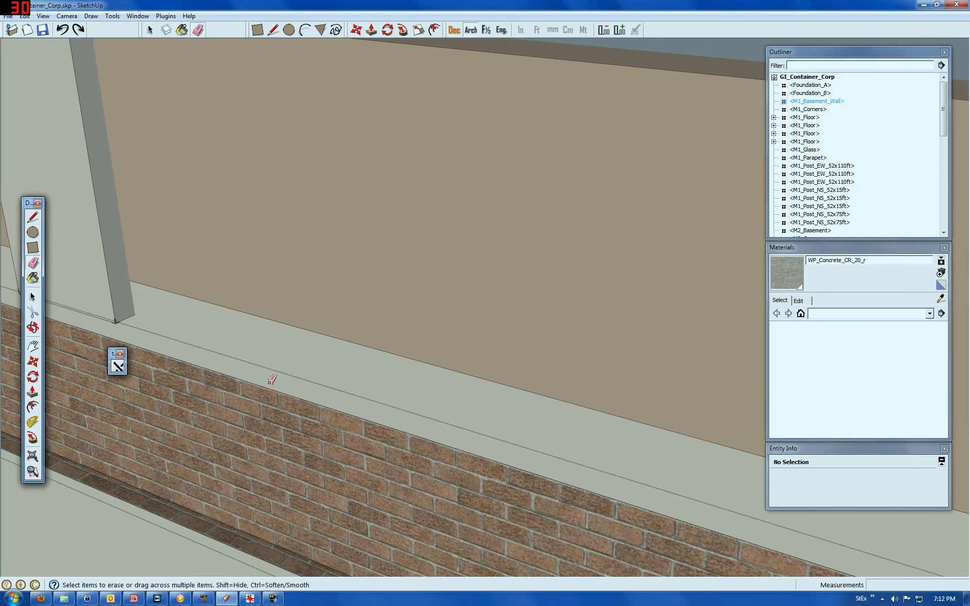
{"action": "scroll", "coordinate": [253, 462], "scroll_direction": "down", "scroll_amount": 5}
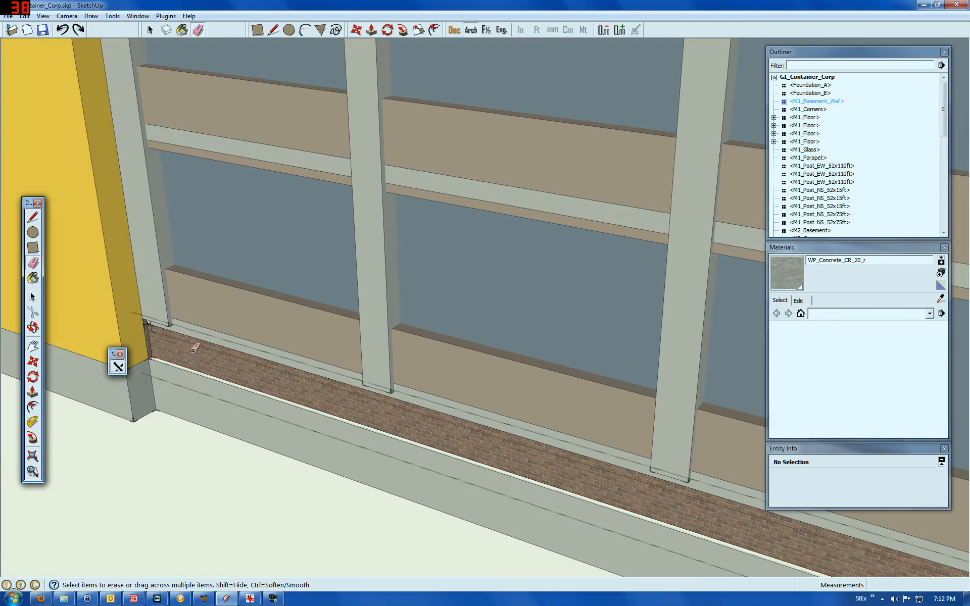
{"action": "scroll", "coordinate": [194, 349], "scroll_direction": "up", "scroll_amount": 5}
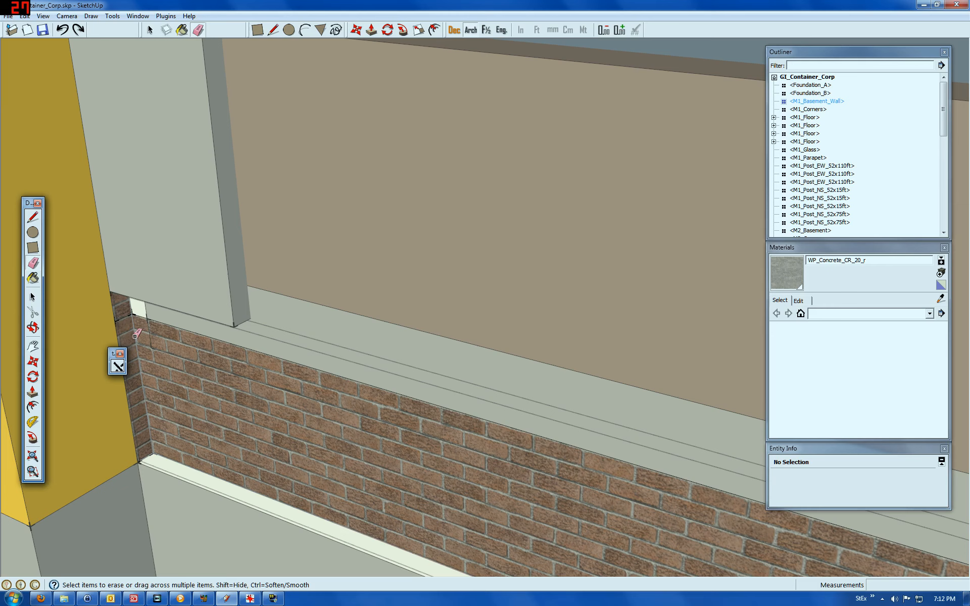
{"action": "left_click", "coordinate": [116, 321]}
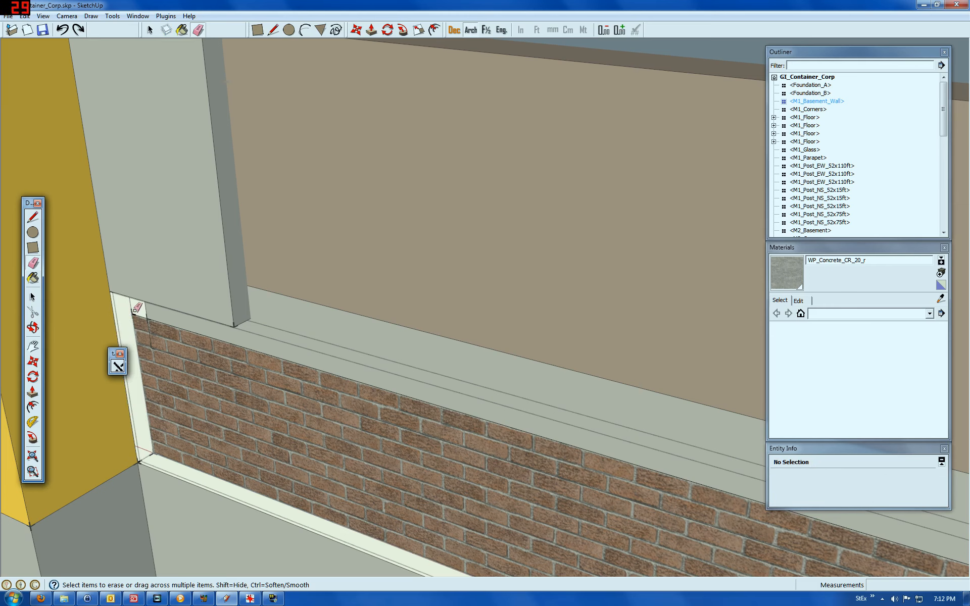
{"action": "scroll", "coordinate": [423, 377], "scroll_direction": "down", "scroll_amount": 2}
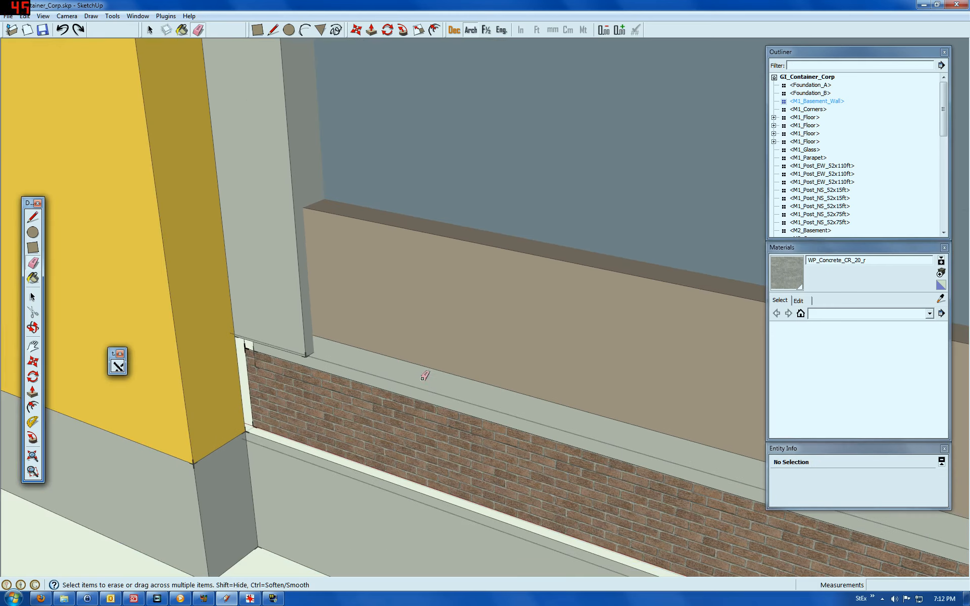
{"action": "scroll", "coordinate": [550, 361], "scroll_direction": "down", "scroll_amount": 6}
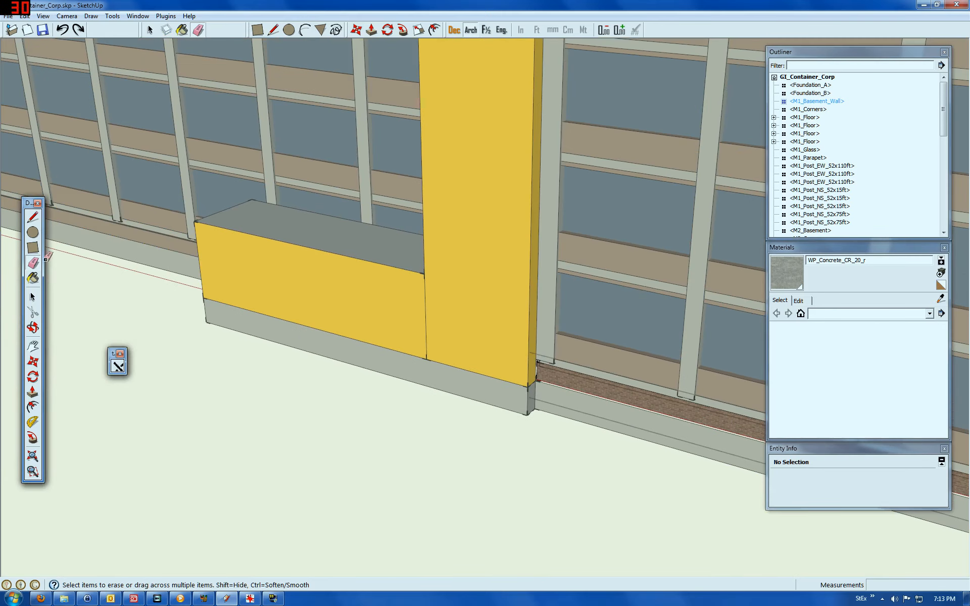
{"action": "left_click", "coordinate": [31, 298]}
{"action": "scroll", "coordinate": [565, 424], "scroll_direction": "down", "scroll_amount": 5}
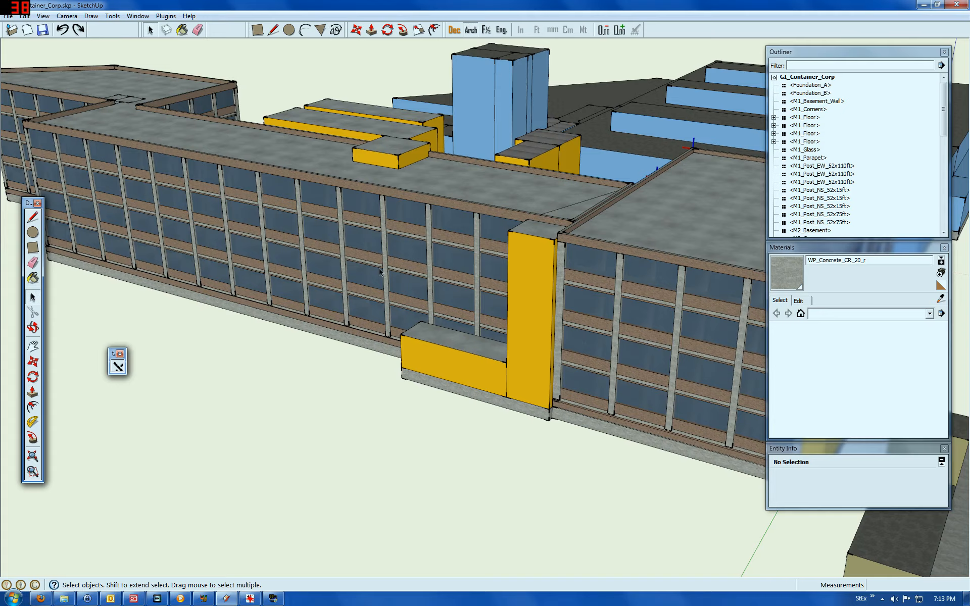
- Open the M2_Basement component on the long wing and push its brick front face back 4 inches
{"action": "scroll", "coordinate": [347, 353], "scroll_direction": "up", "scroll_amount": 4}
{"action": "scroll", "coordinate": [346, 354], "scroll_direction": "up", "scroll_amount": 6}
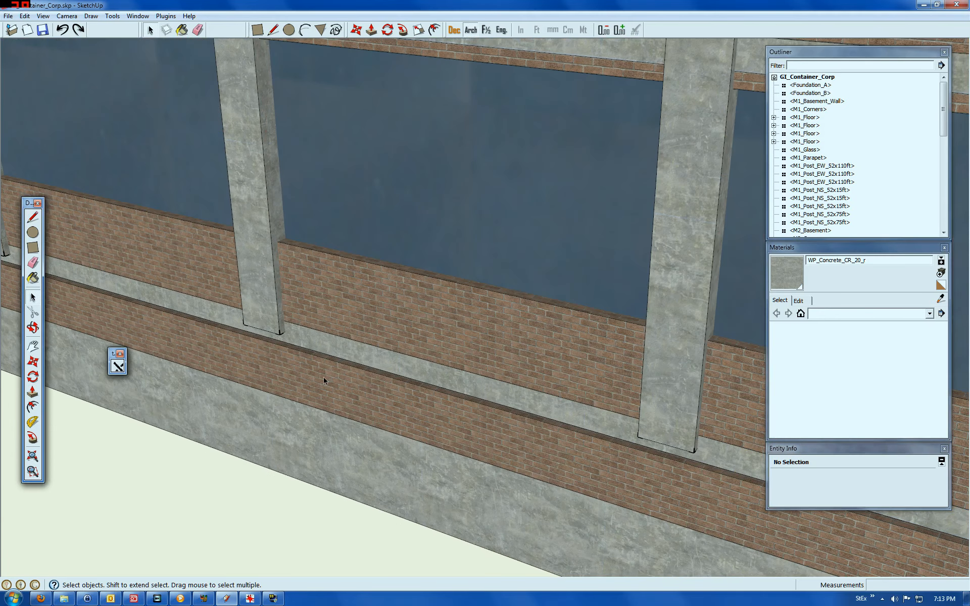
{"action": "right_click", "coordinate": [324, 377]}
{"action": "left_click", "coordinate": [363, 124]}
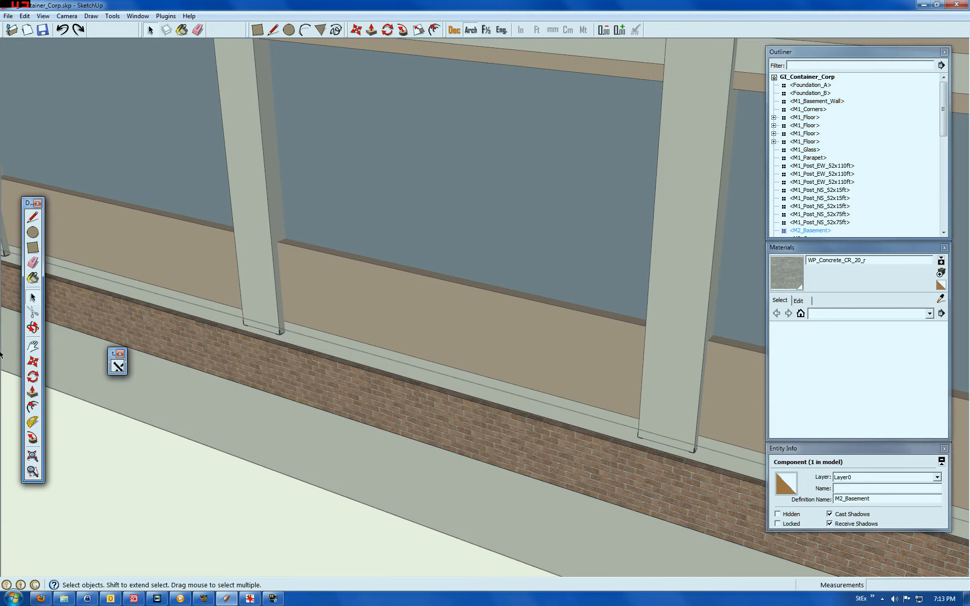
{"action": "left_click", "coordinate": [34, 393]}
{"action": "left_click_drag", "start_coordinate": [308, 368], "coordinate": [324, 357]}
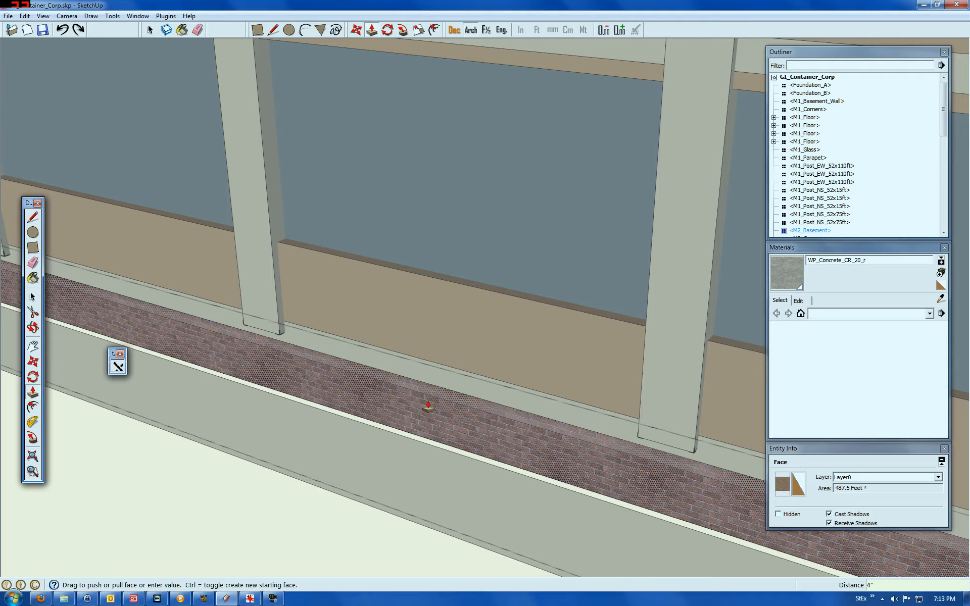
{"action": "scroll", "coordinate": [427, 407], "scroll_direction": "down", "scroll_amount": 5}
{"action": "scroll", "coordinate": [622, 423], "scroll_direction": "down", "scroll_amount": 6}
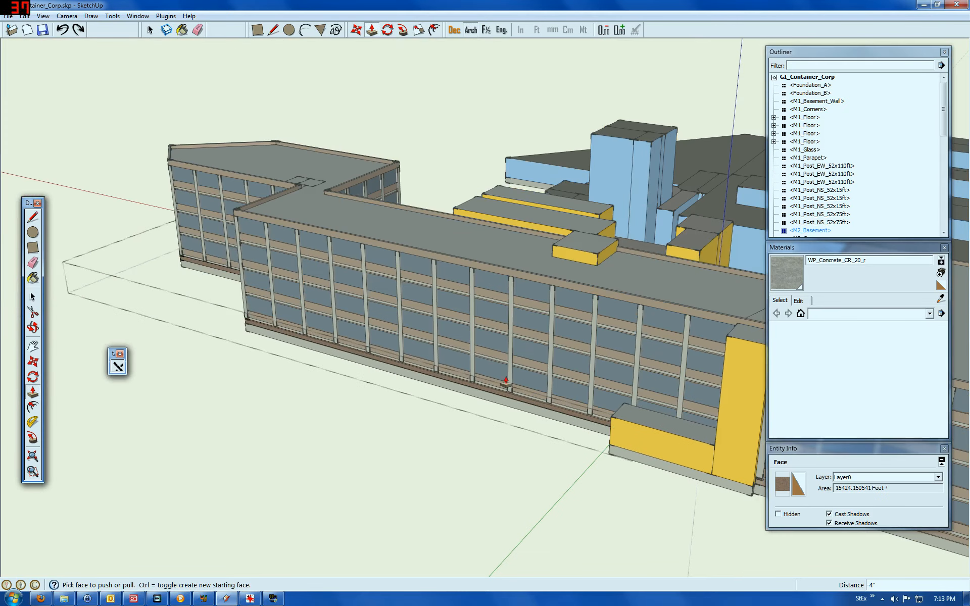
- Push the brick front face of the far, set-back block's basement wall back 4 inches
{"action": "scroll", "coordinate": [225, 248], "scroll_direction": "up", "scroll_amount": 3}
{"action": "scroll", "coordinate": [225, 248], "scroll_direction": "up", "scroll_amount": 6}
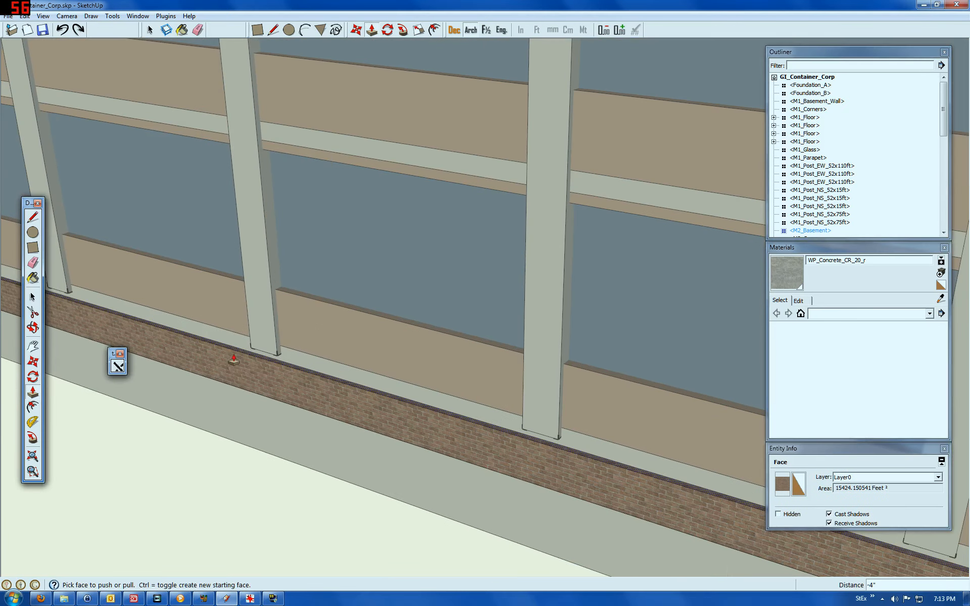
{"action": "left_click", "coordinate": [239, 349]}
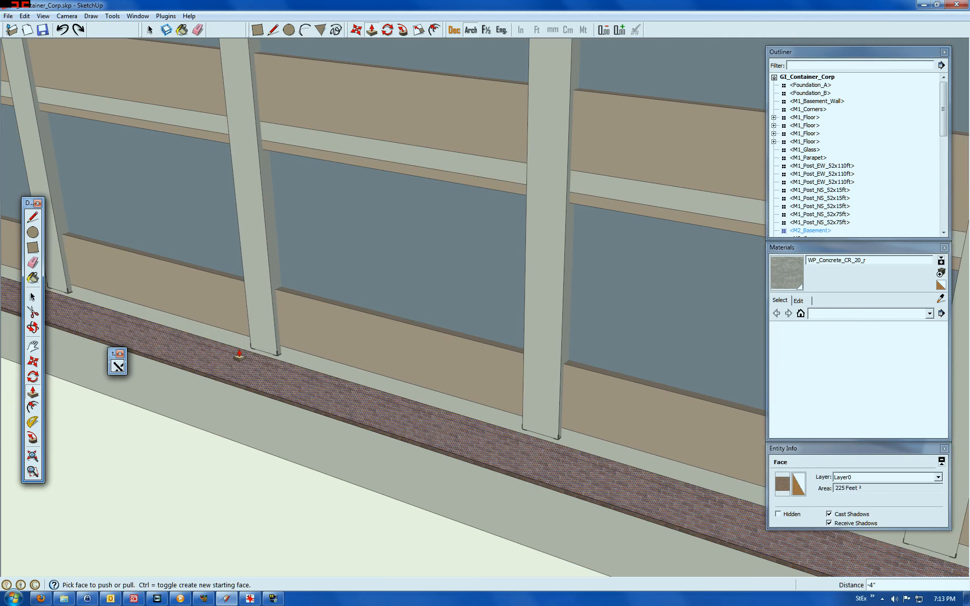
{"action": "key", "text": "Return"}
{"action": "scroll", "coordinate": [245, 301], "scroll_direction": "down", "scroll_amount": 3}
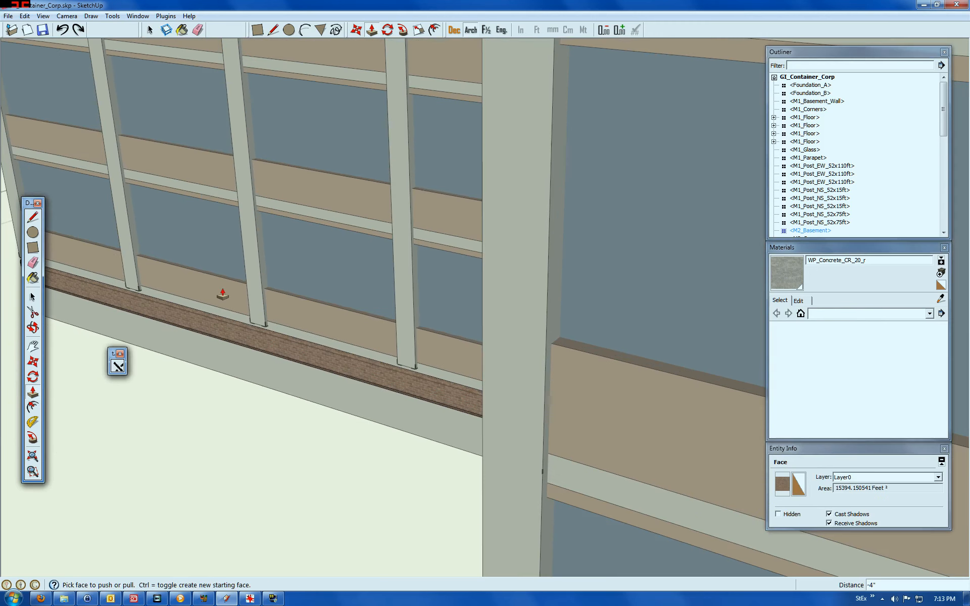
- Erase the outer edge of the leftover ledge below the far block's recessed brick wall
{"action": "scroll", "coordinate": [246, 355], "scroll_direction": "up", "scroll_amount": 5}
{"action": "scroll", "coordinate": [275, 331], "scroll_direction": "up", "scroll_amount": 1}
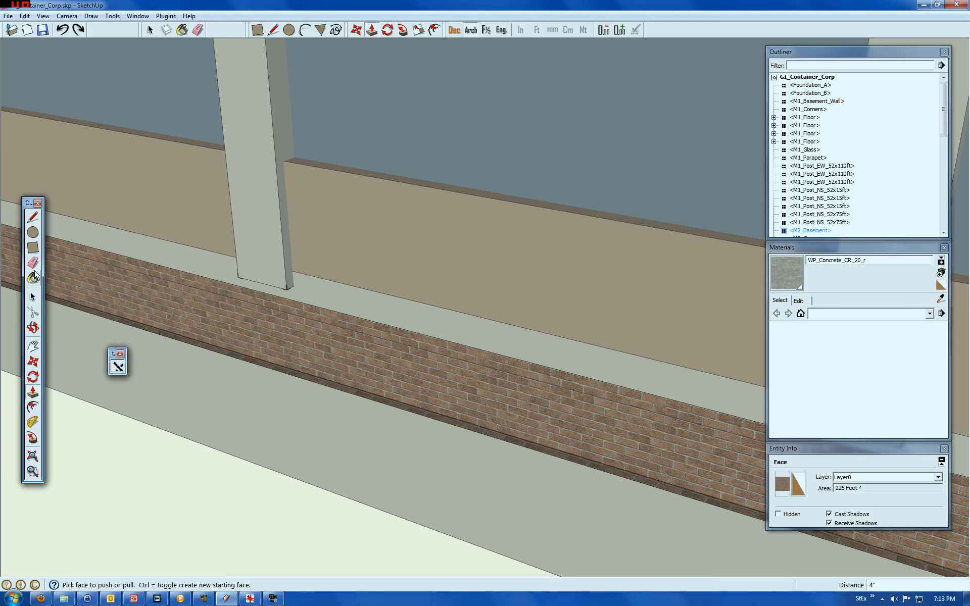
{"action": "left_click", "coordinate": [33, 262]}
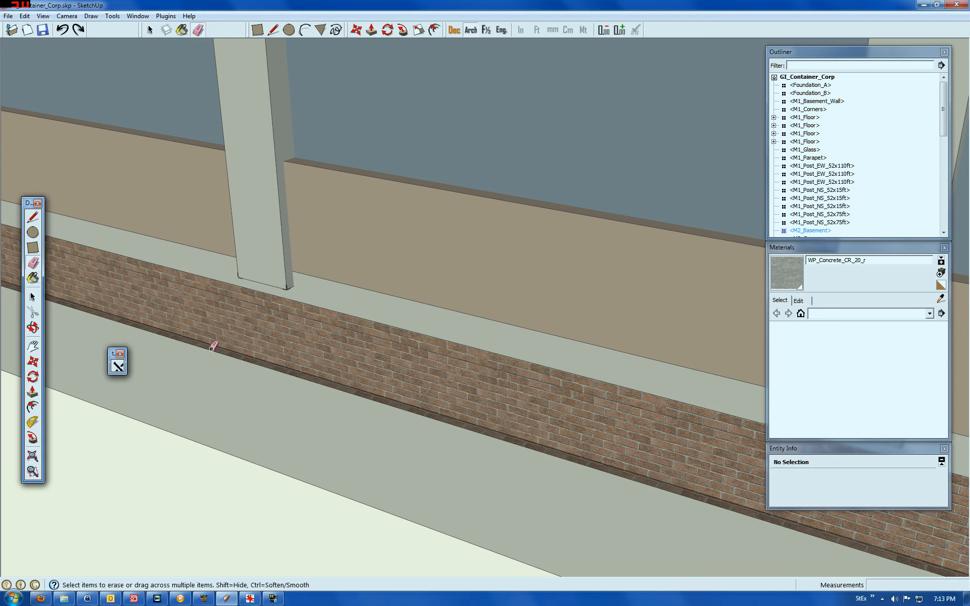
{"action": "left_click_drag", "start_coordinate": [211, 348], "coordinate": [225, 340]}
- Push the short brick end face at the long wing's outer corner back 4 inches
{"action": "scroll", "coordinate": [252, 323], "scroll_direction": "down", "scroll_amount": 6}
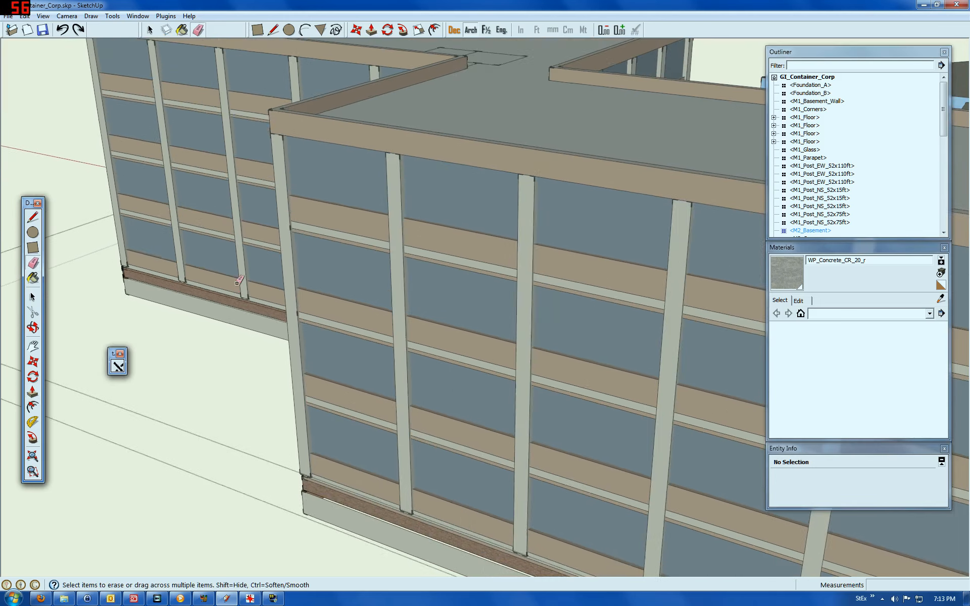
{"action": "scroll", "coordinate": [273, 472], "scroll_direction": "up", "scroll_amount": 3}
{"action": "scroll", "coordinate": [273, 472], "scroll_direction": "up", "scroll_amount": 5}
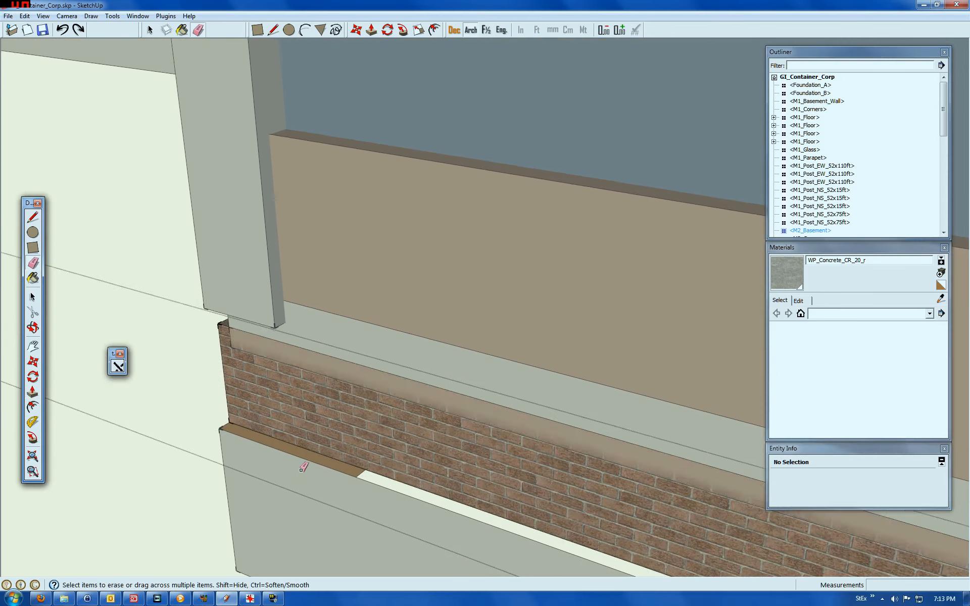
{"action": "scroll", "coordinate": [252, 362], "scroll_direction": "down", "scroll_amount": 3}
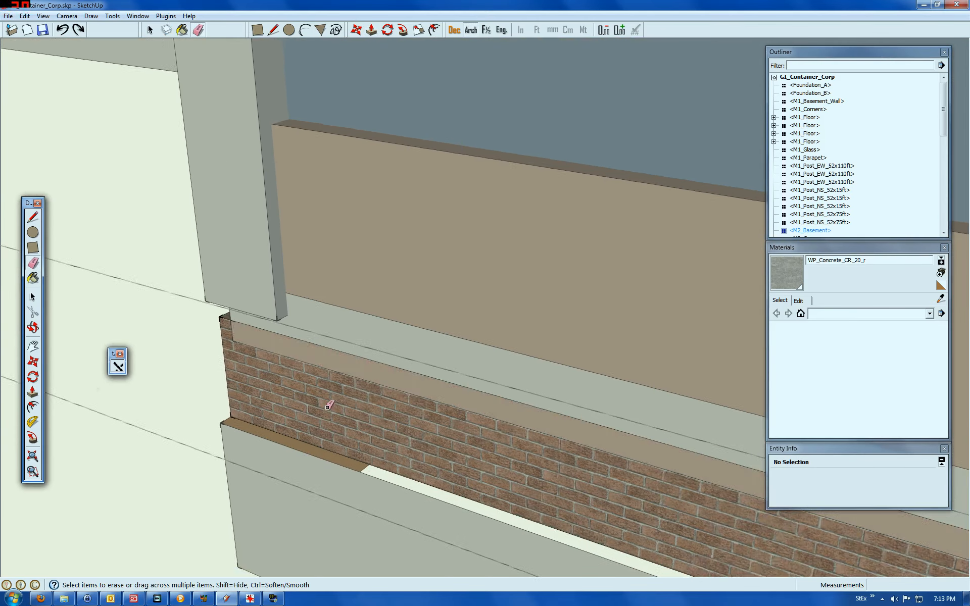
{"action": "left_click", "coordinate": [35, 299]}
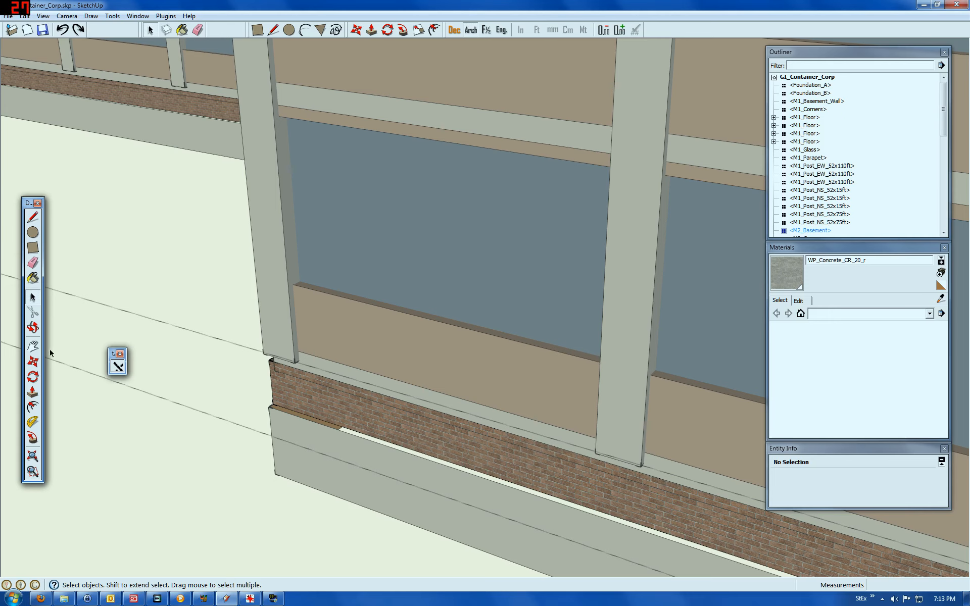
{"action": "left_click", "coordinate": [31, 329]}
{"action": "left_click_drag", "start_coordinate": [312, 452], "coordinate": [634, 446]}
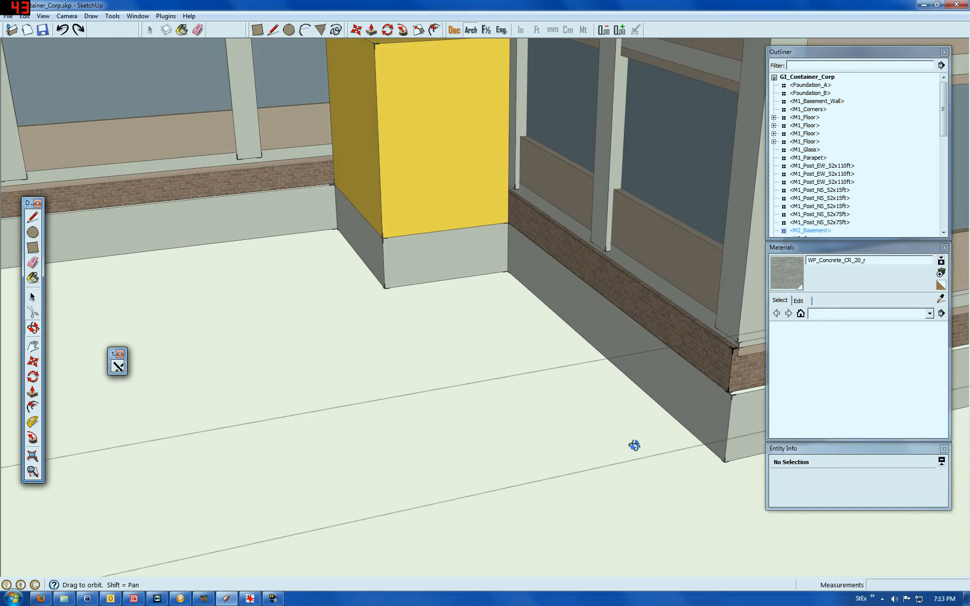
{"action": "left_click", "coordinate": [32, 392]}
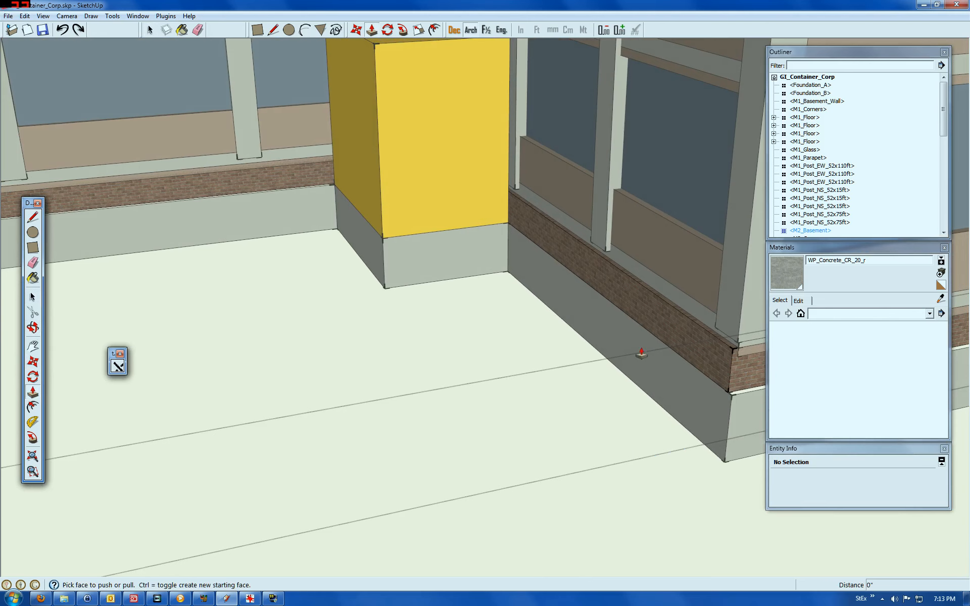
{"action": "scroll", "coordinate": [736, 311], "scroll_direction": "up", "scroll_amount": 1}
{"action": "scroll", "coordinate": [736, 310], "scroll_direction": "up", "scroll_amount": 2}
{"action": "left_click", "coordinate": [710, 394]}
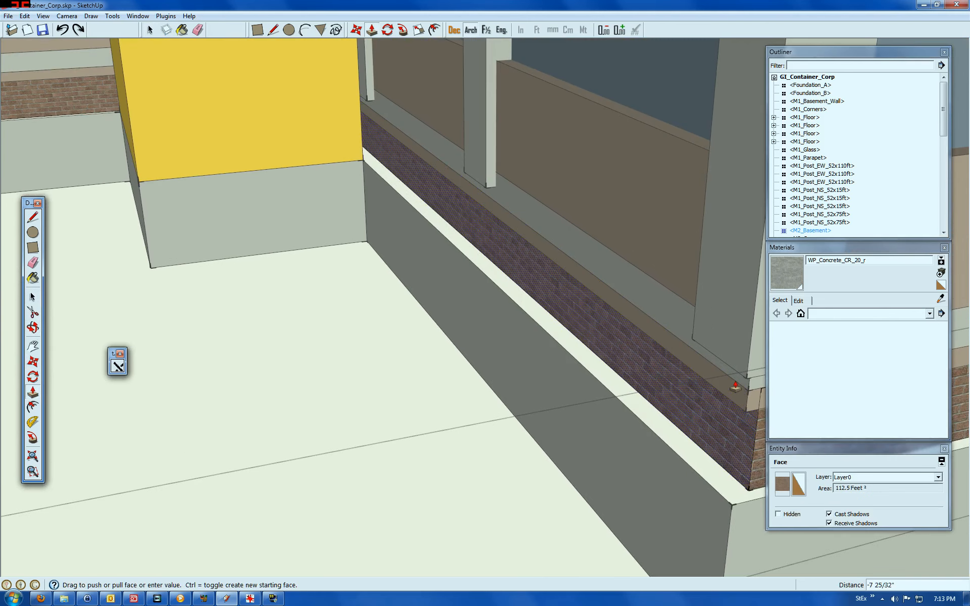
{"action": "left_click", "coordinate": [735, 384]}
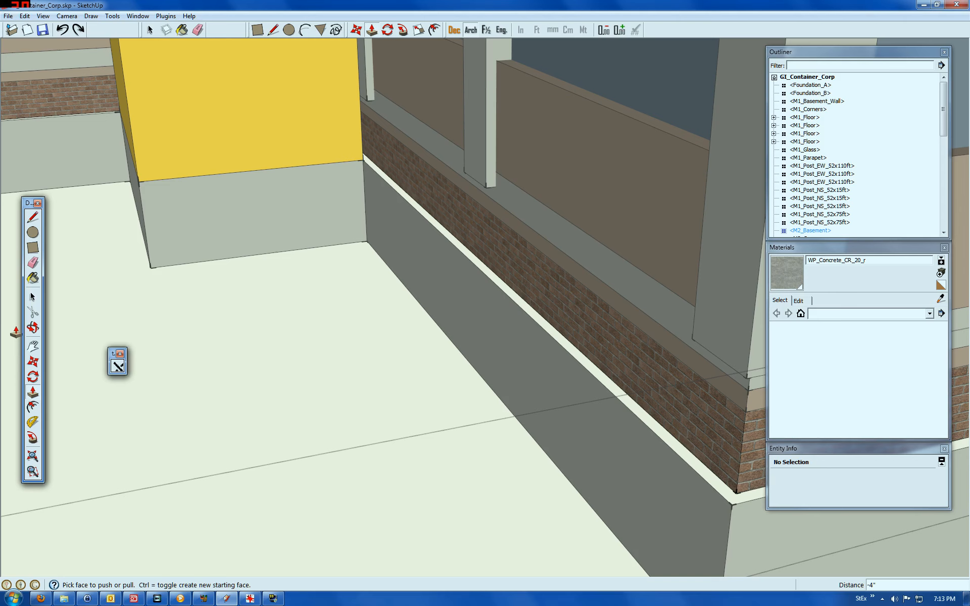
- Leave the M2_Basement component and select an M3_Post_EW_52x45ft post above the neighbouring basement wall
{"action": "left_click", "coordinate": [34, 299]}
{"action": "scroll", "coordinate": [208, 363], "scroll_direction": "down", "scroll_amount": 5}
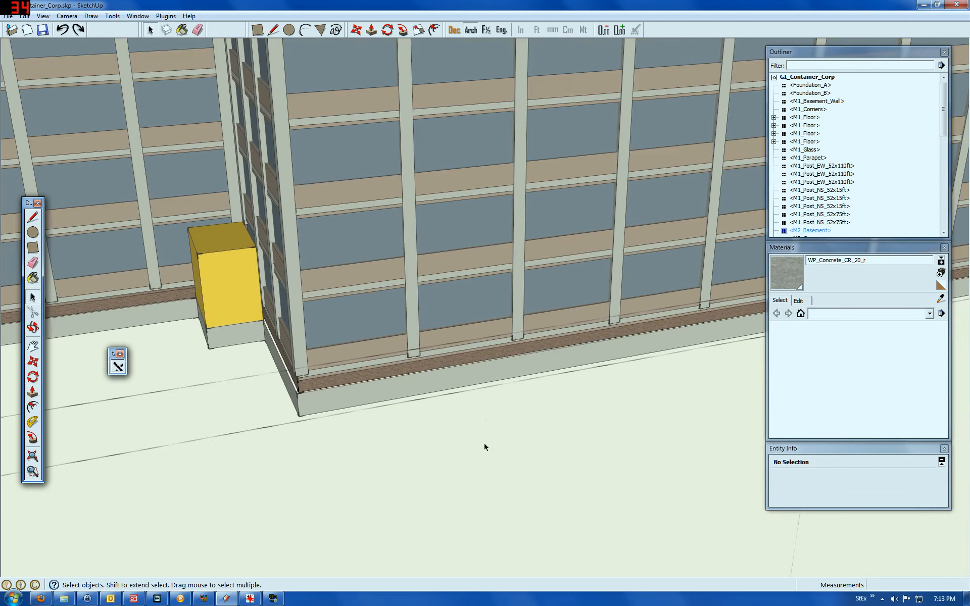
{"action": "scroll", "coordinate": [412, 331], "scroll_direction": "up", "scroll_amount": 1}
{"action": "scroll", "coordinate": [412, 331], "scroll_direction": "up", "scroll_amount": 4}
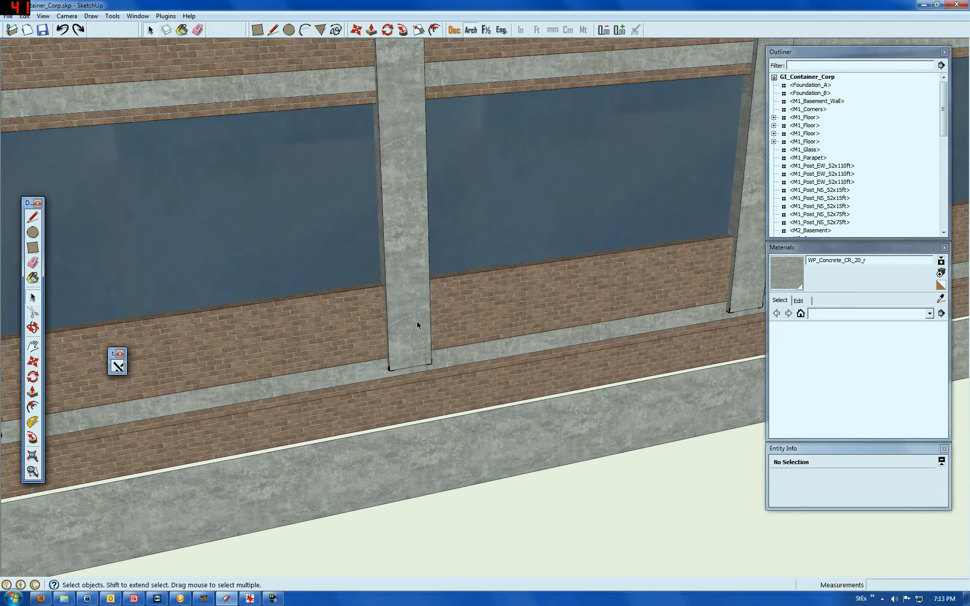
{"action": "left_click", "coordinate": [405, 335]}
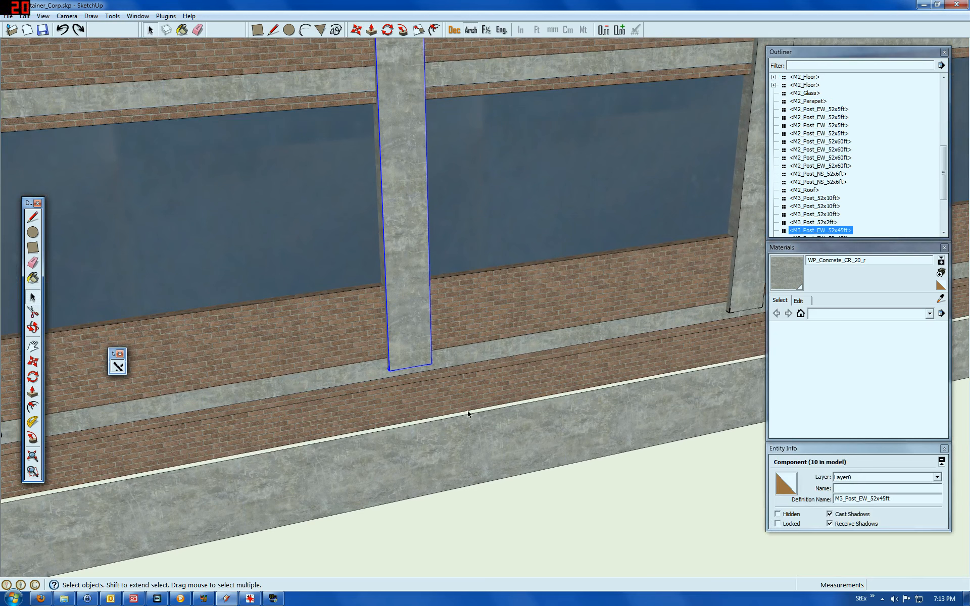
- Paste a duplicate of the M_Foundation component on the empty ground in front of the building and open it for editing
{"action": "left_click", "coordinate": [417, 438]}
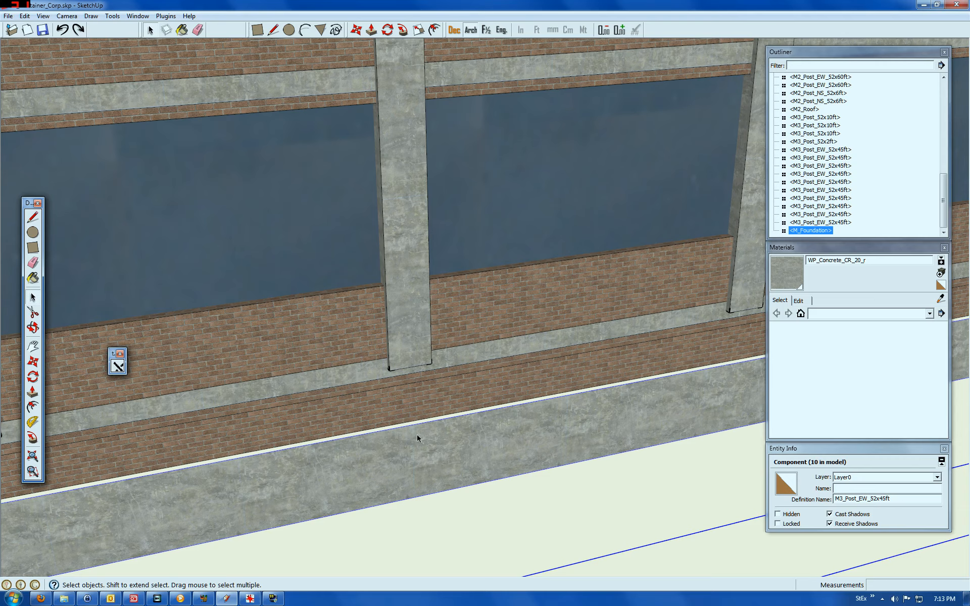
{"action": "scroll", "coordinate": [449, 359], "scroll_direction": "down", "scroll_amount": 10}
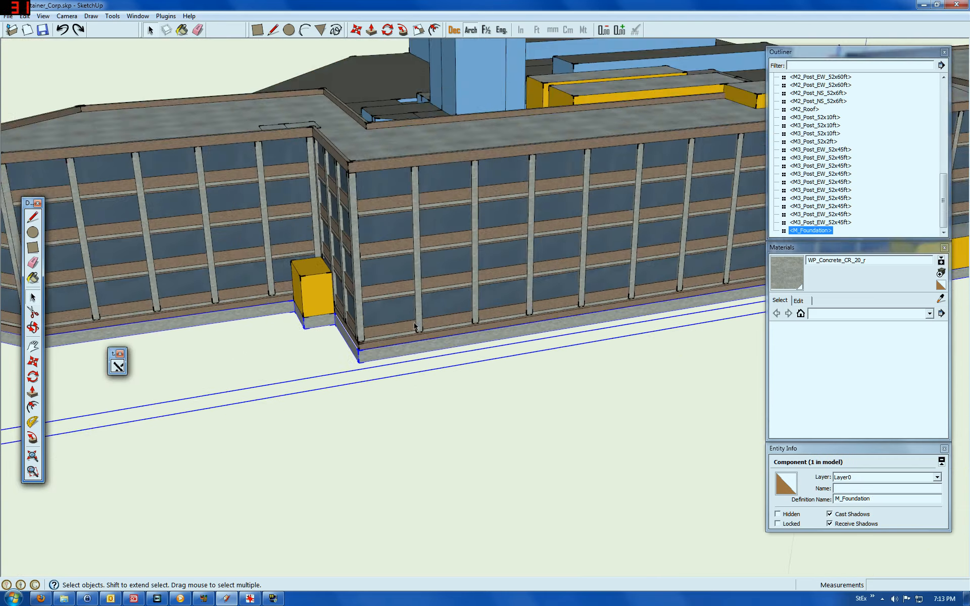
{"action": "scroll", "coordinate": [420, 300], "scroll_direction": "down", "scroll_amount": 5}
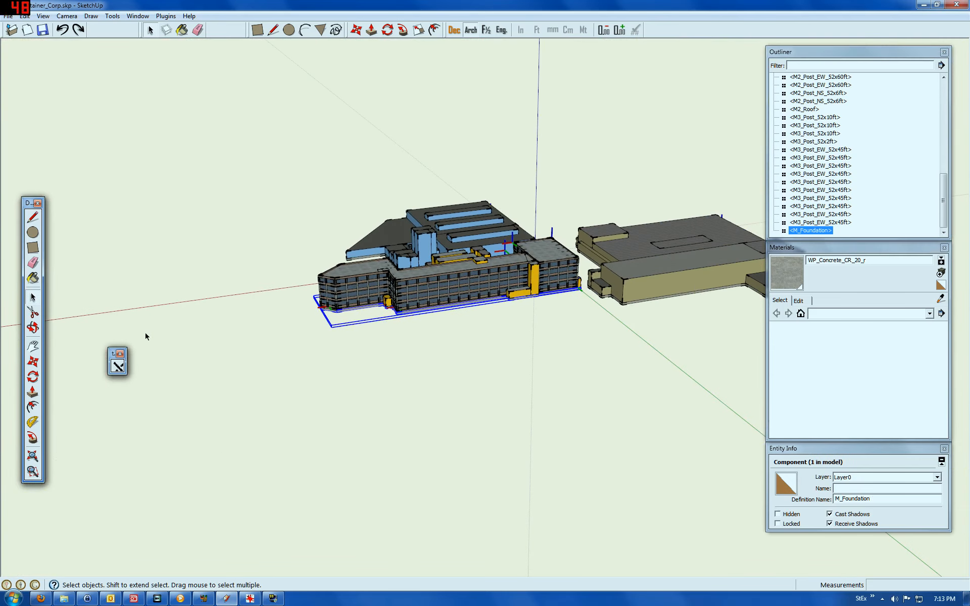
{"action": "key", "text": "ctrl+v"}
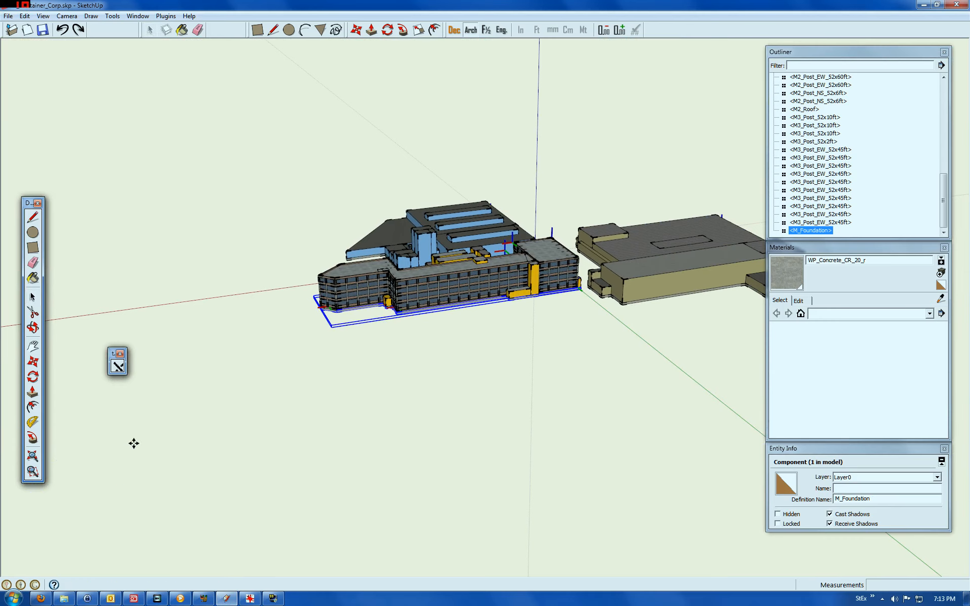
{"action": "right_click", "coordinate": [478, 396]}
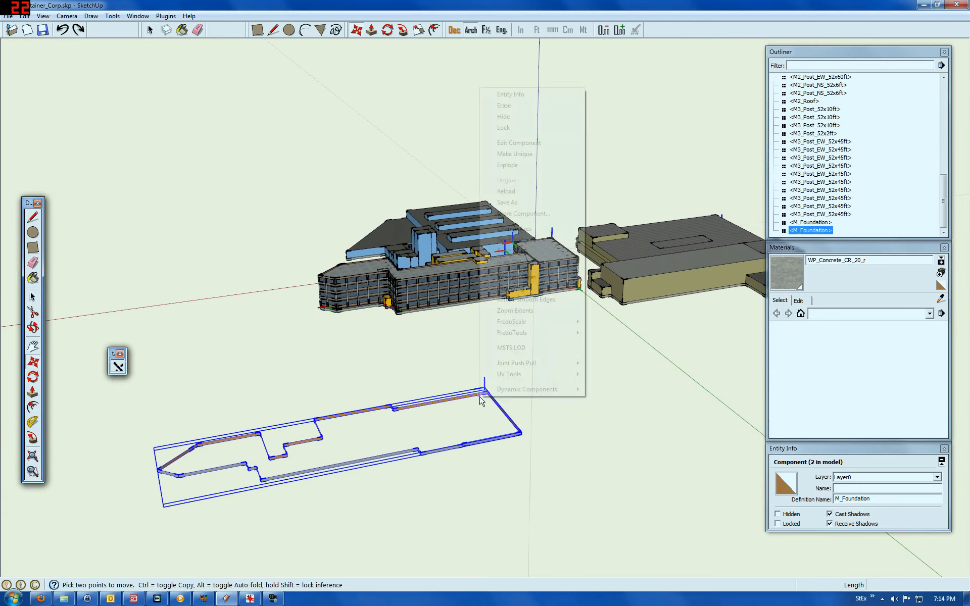
{"action": "left_click", "coordinate": [516, 143]}
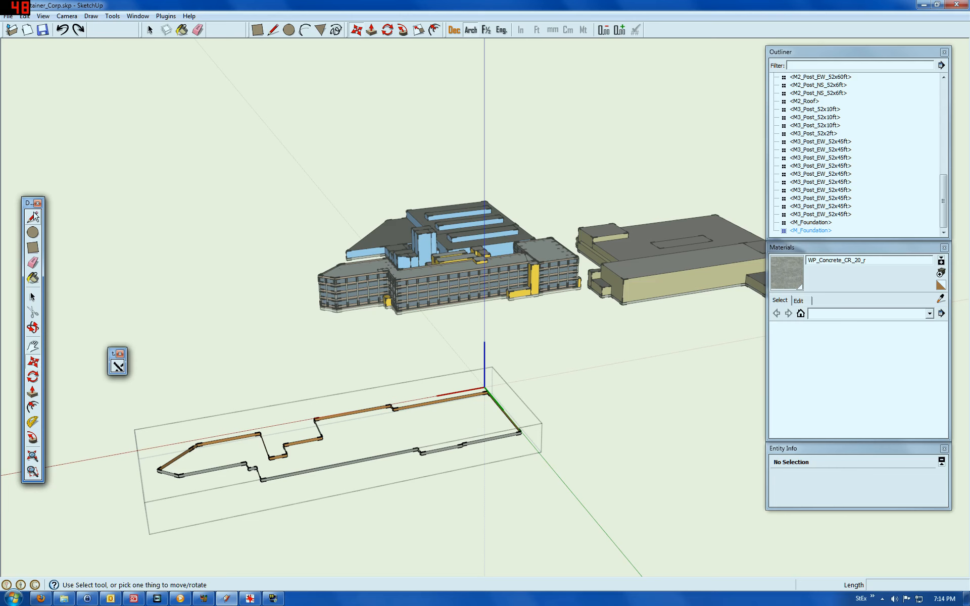
- Cap the foundation outline with a top face by drawing a line between its inner corners, and erase the dividing line
{"action": "key", "text": "l"}
{"action": "scroll", "coordinate": [255, 479], "scroll_direction": "up", "scroll_amount": 5}
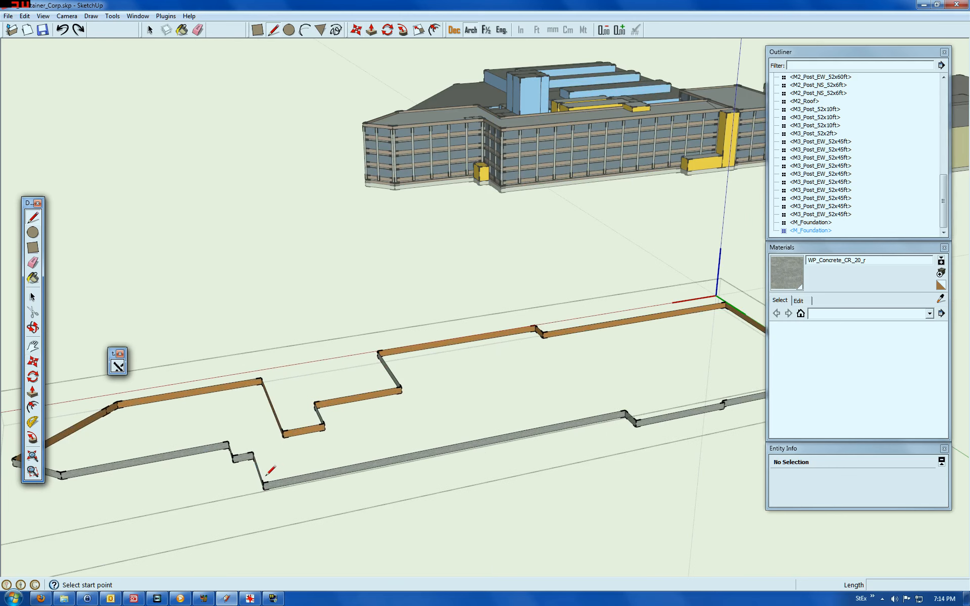
{"action": "left_click", "coordinate": [284, 433]}
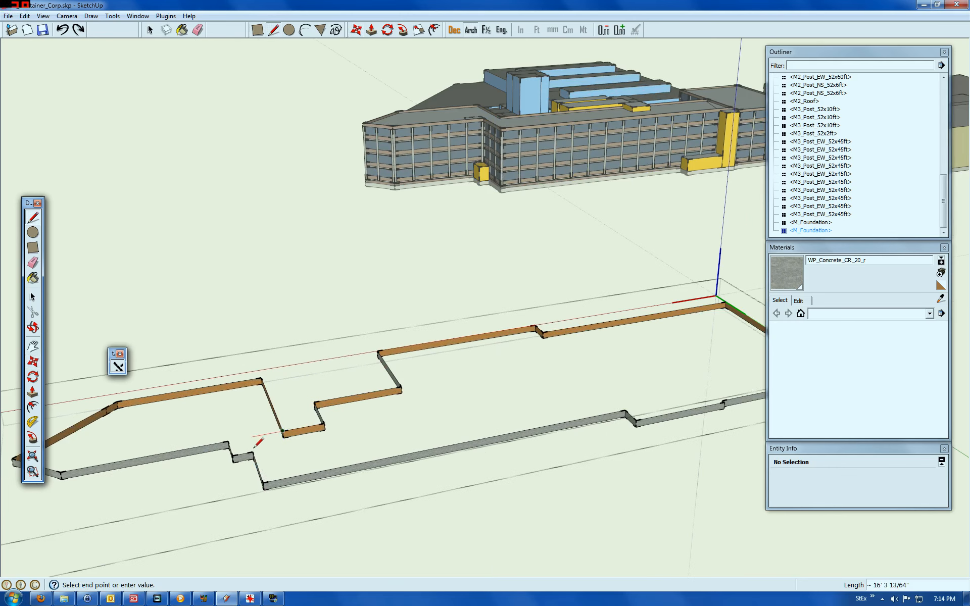
{"action": "left_click", "coordinate": [252, 451]}
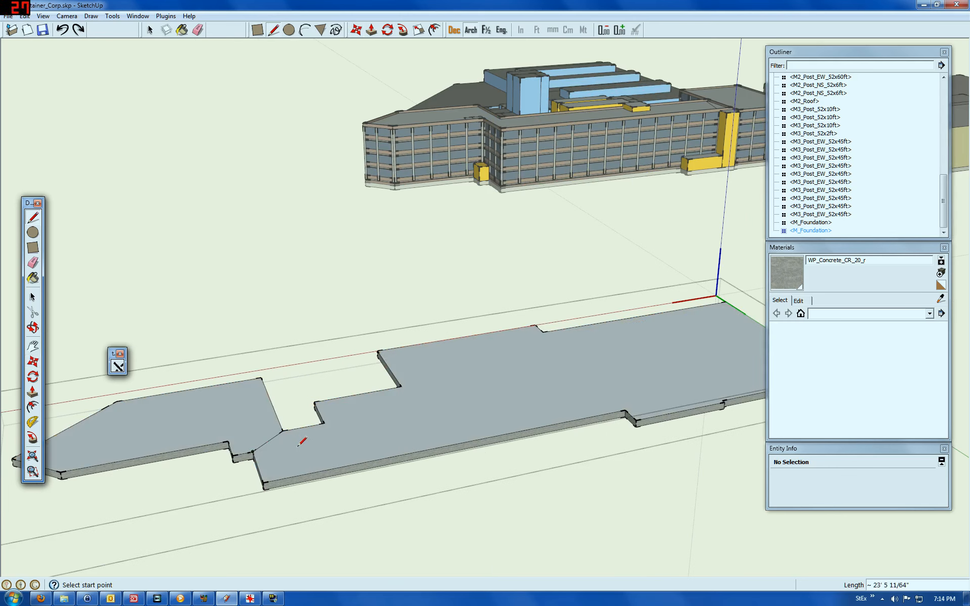
{"action": "left_click", "coordinate": [33, 262]}
{"action": "left_click", "coordinate": [268, 441]}
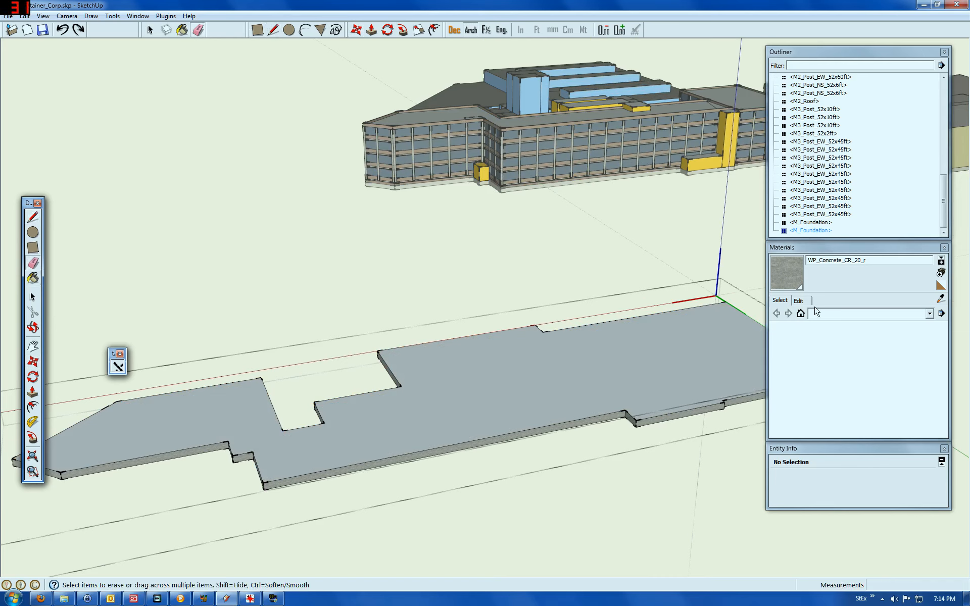
- Paint the foundation's new top face with WP_Concrete_CR_20_r and leave the component
{"action": "left_click", "coordinate": [787, 272]}
{"action": "left_click", "coordinate": [638, 348]}
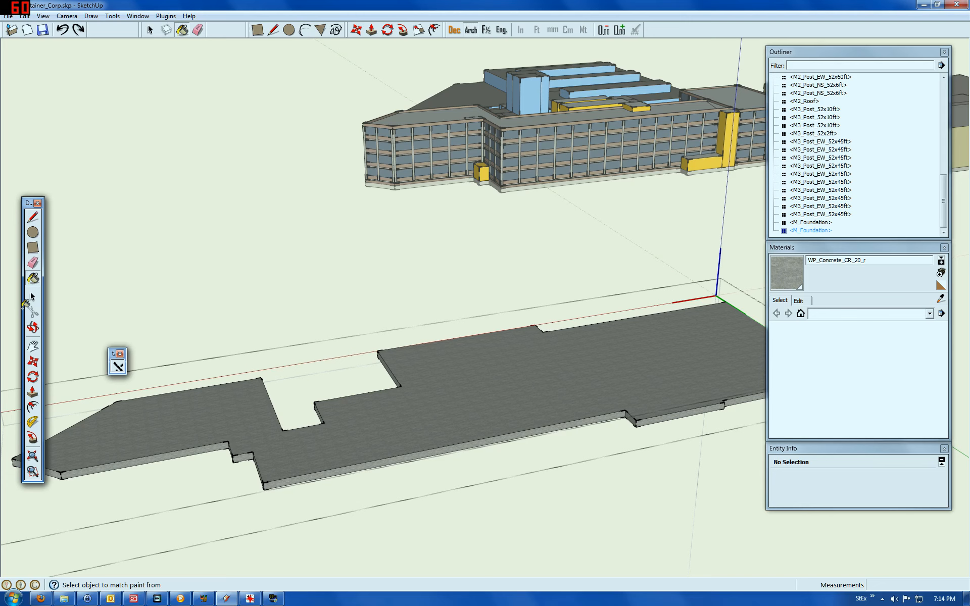
{"action": "left_click", "coordinate": [32, 298]}
{"action": "left_click", "coordinate": [418, 523]}
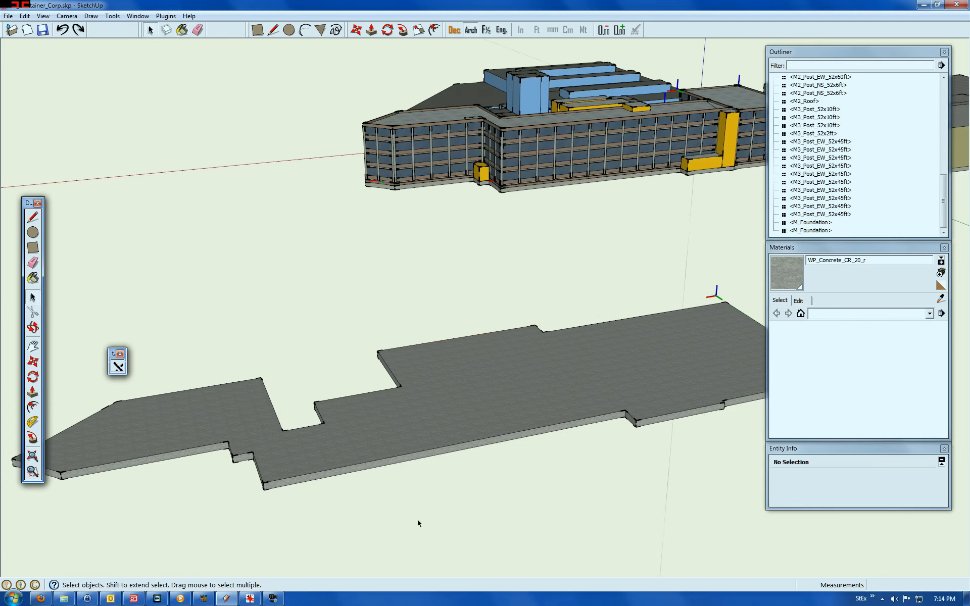
- Delete the duplicate foundation lying in front of the building
{"action": "left_click", "coordinate": [250, 427]}
{"action": "key", "text": "Delete"}
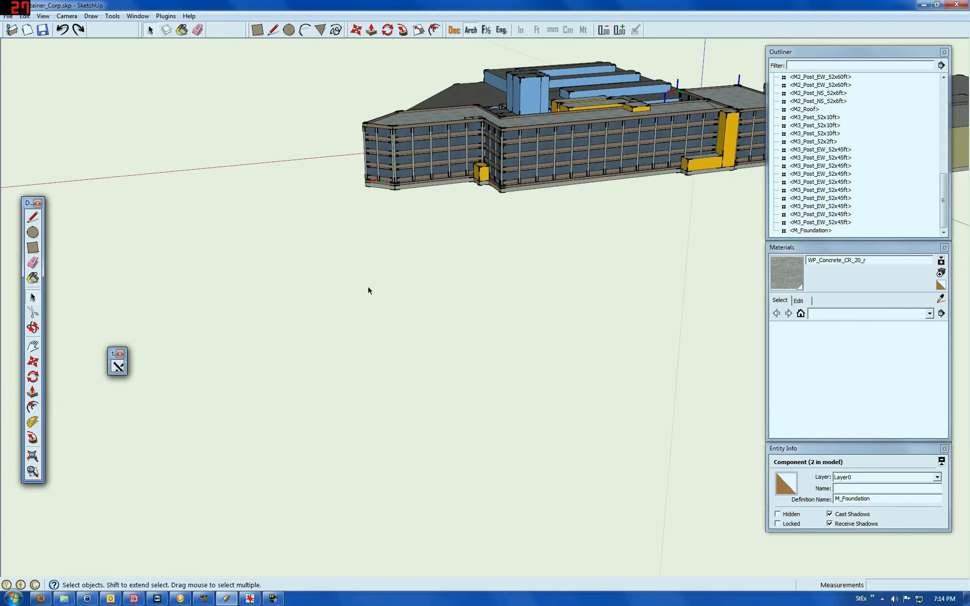
- Select all the M3 post components and move them down 3' to the foundation's top edge
{"action": "scroll", "coordinate": [515, 165], "scroll_direction": "up", "scroll_amount": 10}
{"action": "scroll", "coordinate": [484, 231], "scroll_direction": "up", "scroll_amount": 5}
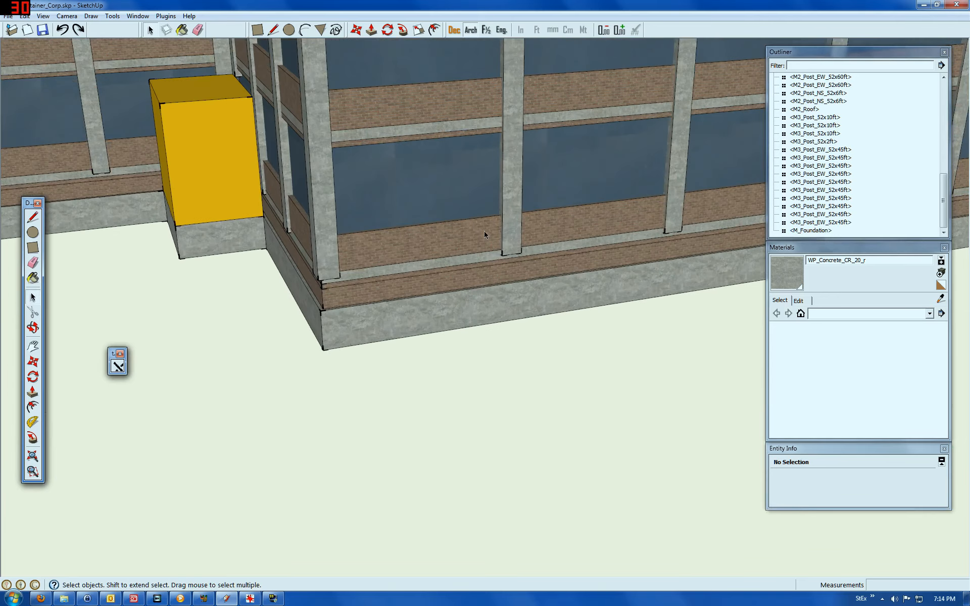
{"action": "scroll", "coordinate": [508, 348], "scroll_direction": "up", "scroll_amount": 3}
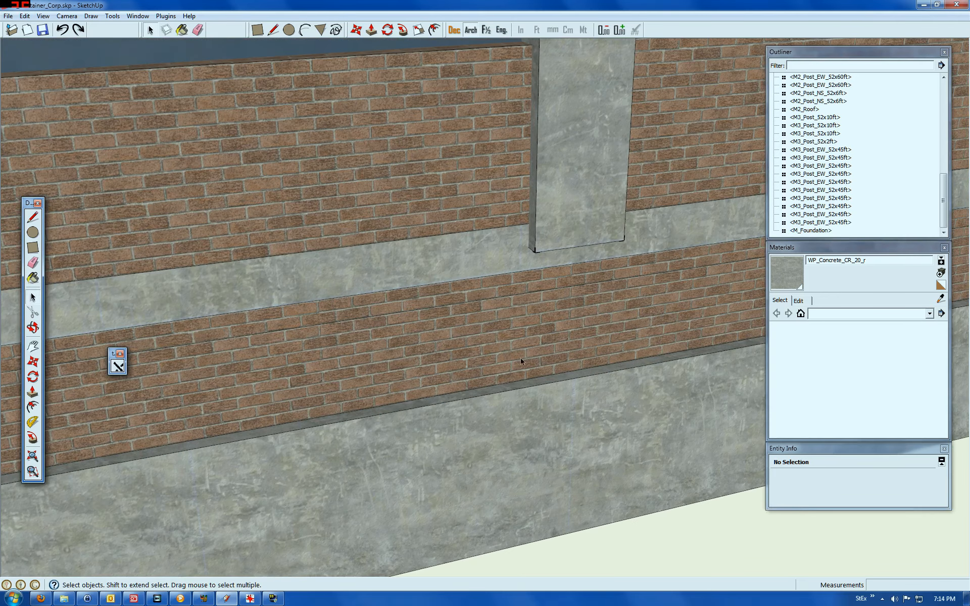
{"action": "left_click", "coordinate": [543, 216]}
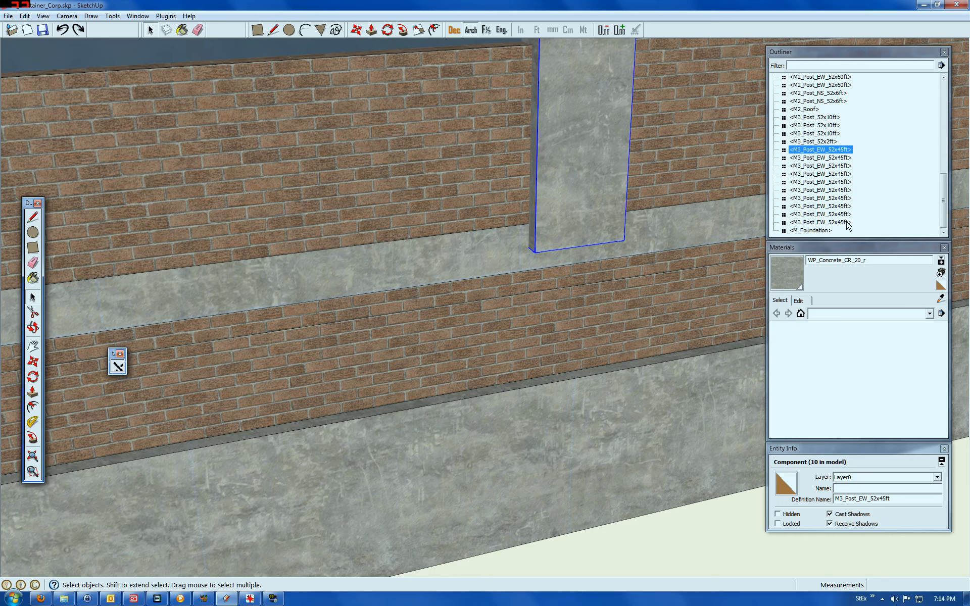
{"action": "left_click", "coordinate": [847, 223]}
{"action": "left_click", "coordinate": [830, 117]}
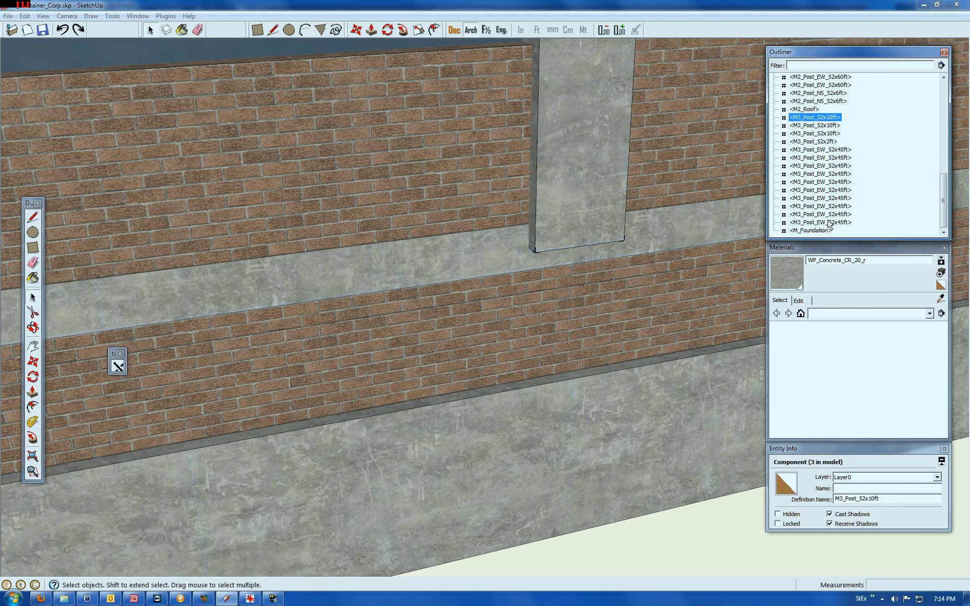
{"action": "left_click", "coordinate": [829, 222], "text": "shift"}
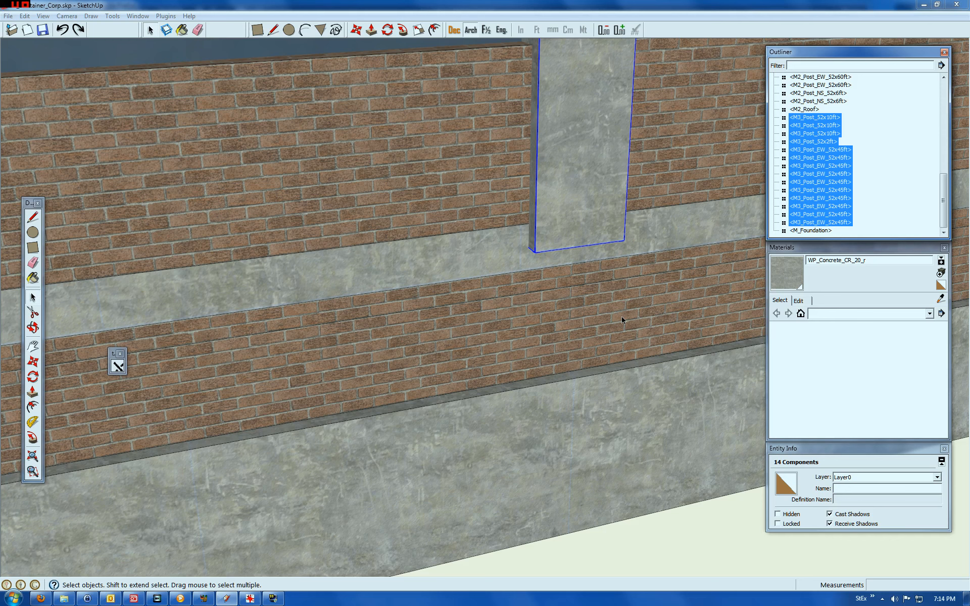
{"action": "left_click", "coordinate": [33, 327]}
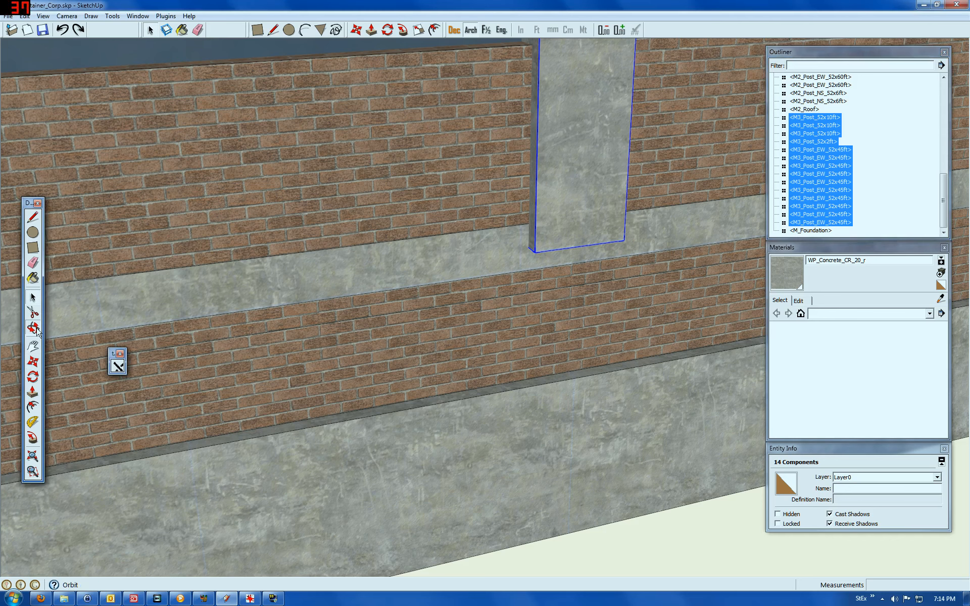
{"action": "left_click_drag", "start_coordinate": [448, 436], "coordinate": [376, 495]}
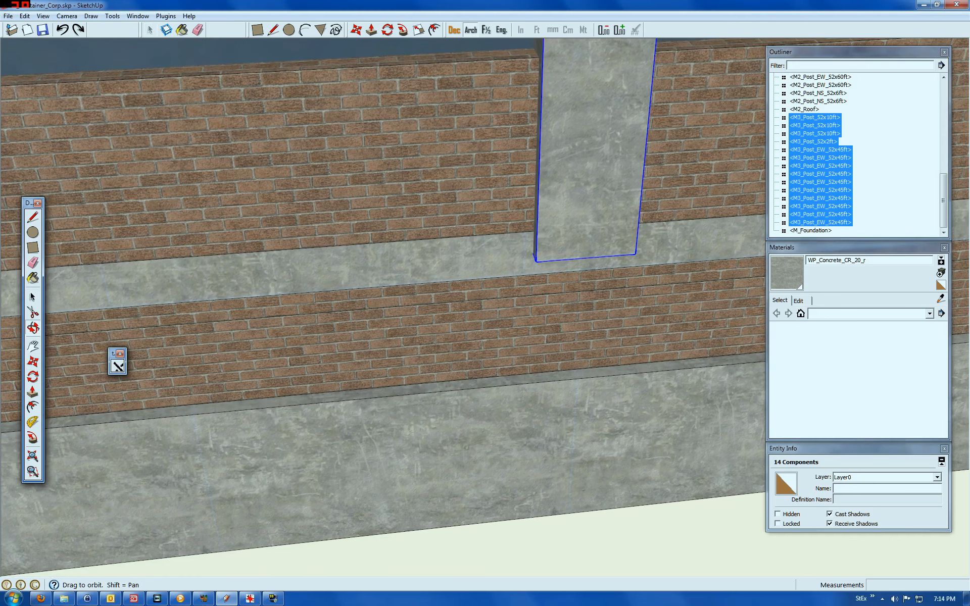
{"action": "left_click", "coordinate": [33, 362]}
{"action": "left_click", "coordinate": [535, 261]}
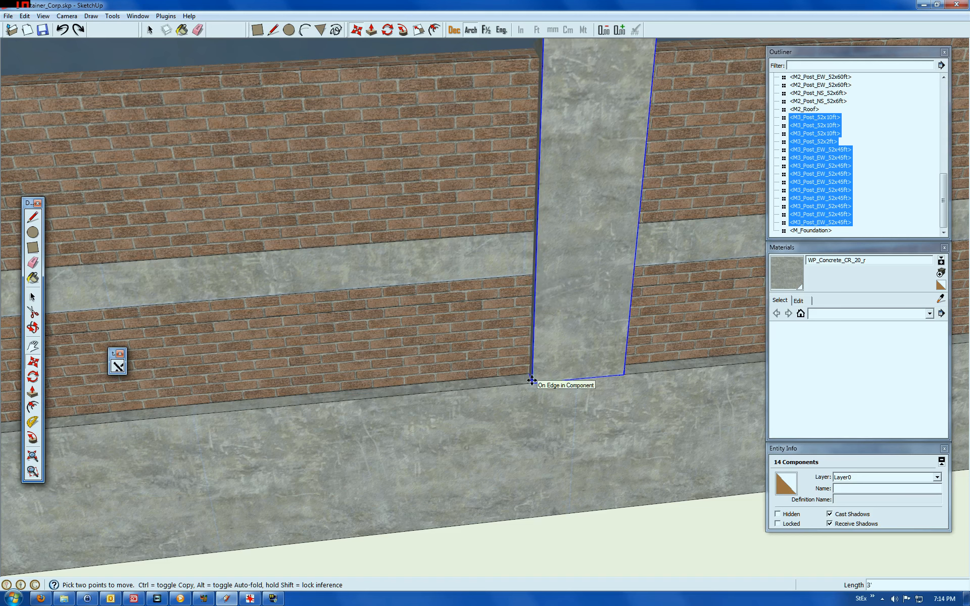
{"action": "left_click", "coordinate": [532, 380]}
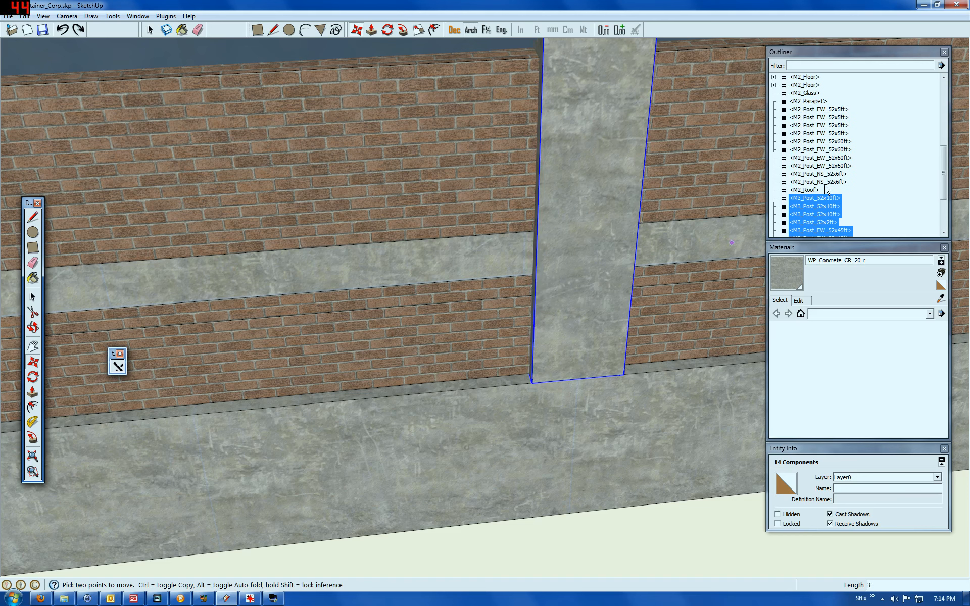
- Select all the M2_Post_EW and M2_Post_NS components and lower them by 36 inches
{"action": "left_click", "coordinate": [828, 183]}
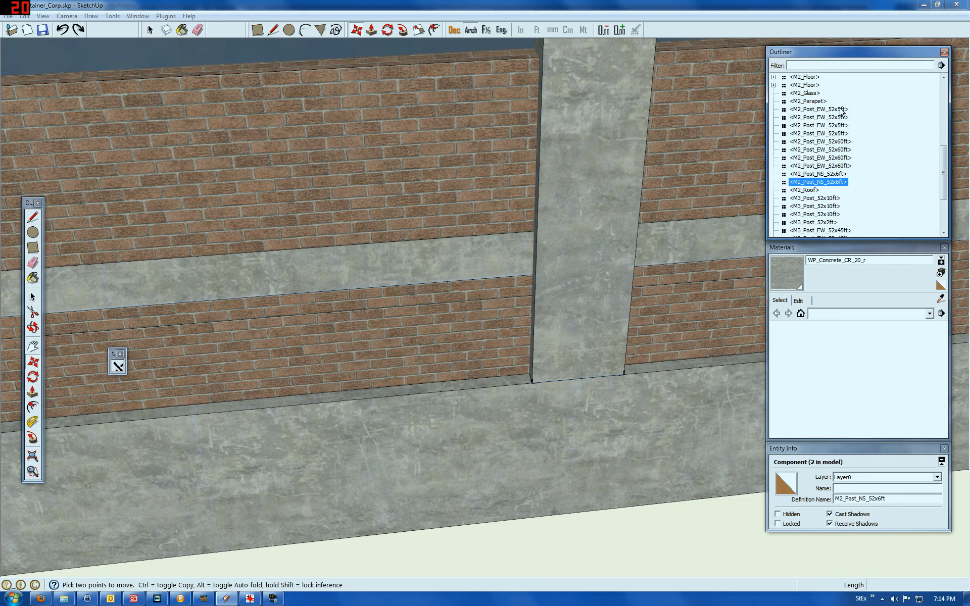
{"action": "left_click", "coordinate": [840, 110], "text": "shift"}
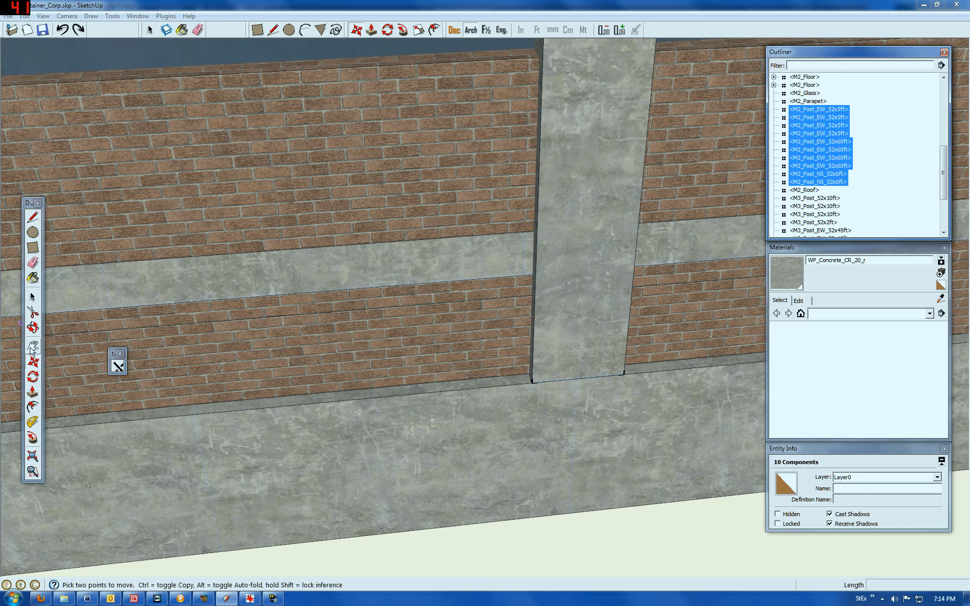
{"action": "left_click", "coordinate": [33, 362]}
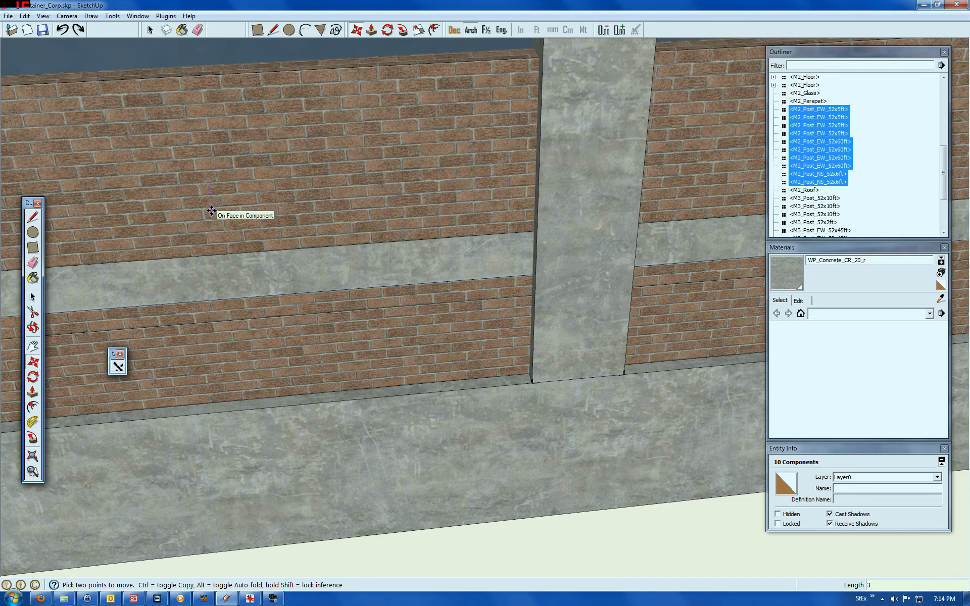
- Select all the M1_Post_EW and M1_Post_NS components and lower them by 36 inches
{"action": "scroll", "coordinate": [211, 211], "scroll_direction": "up", "scroll_amount": 5}
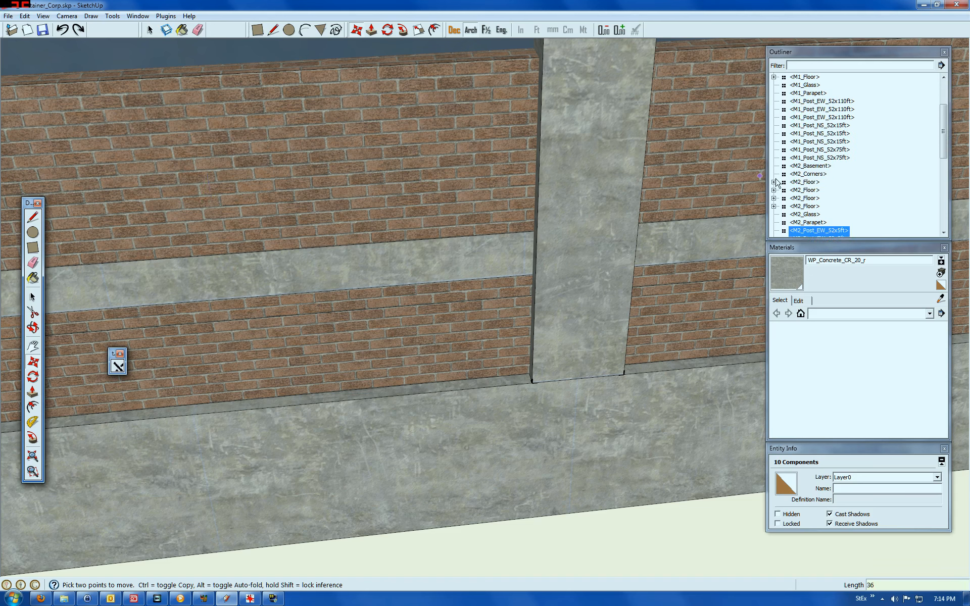
{"action": "left_click", "coordinate": [844, 158]}
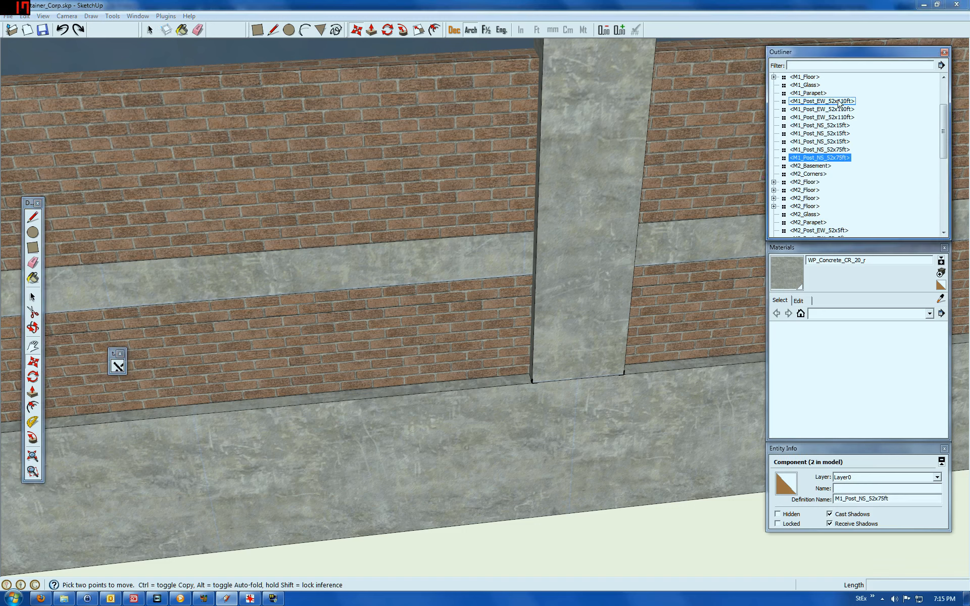
{"action": "left_click", "coordinate": [838, 101], "text": "shift"}
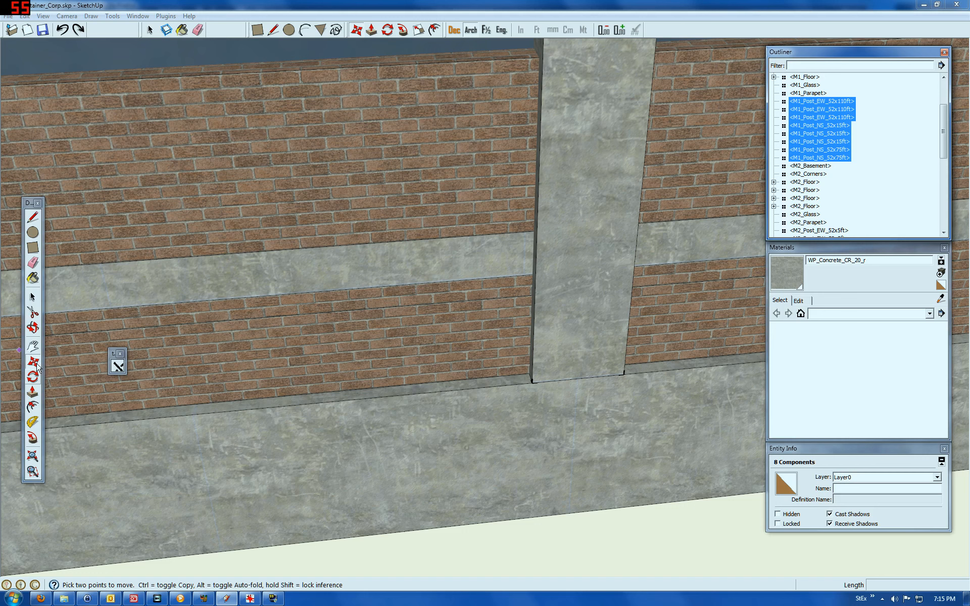
{"action": "left_click", "coordinate": [265, 146]}
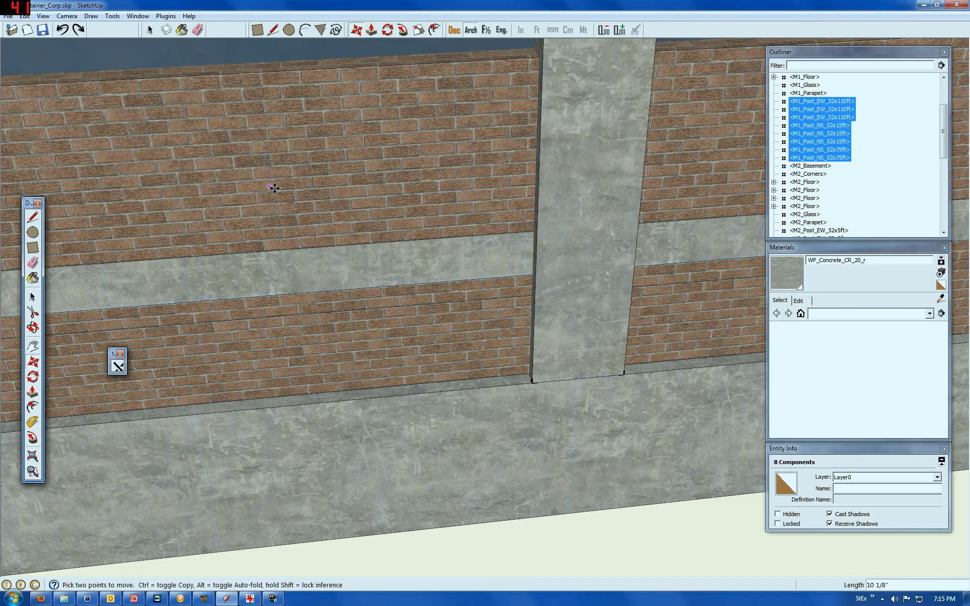
{"action": "type", "text": "36"}
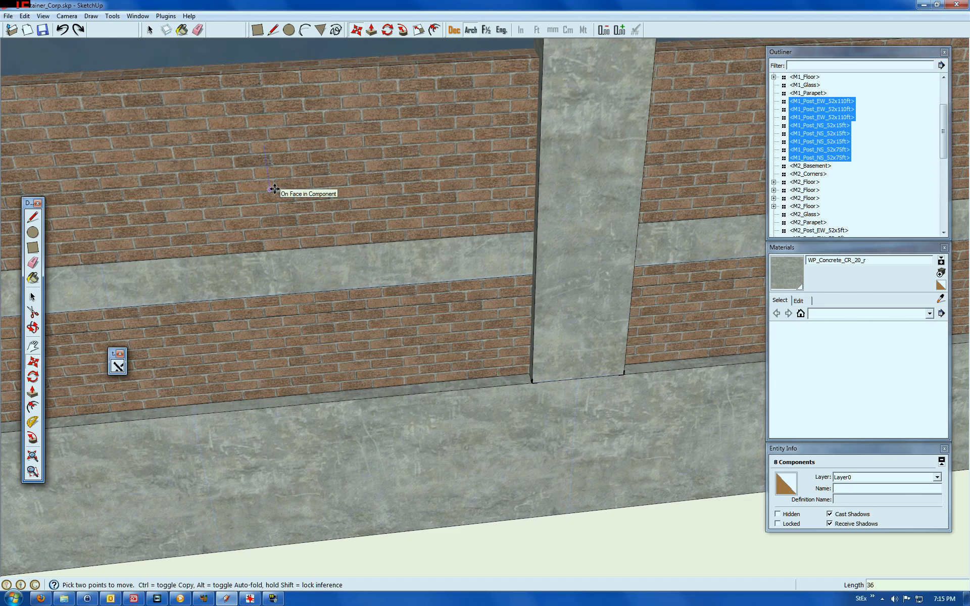
{"action": "key", "text": "Return"}
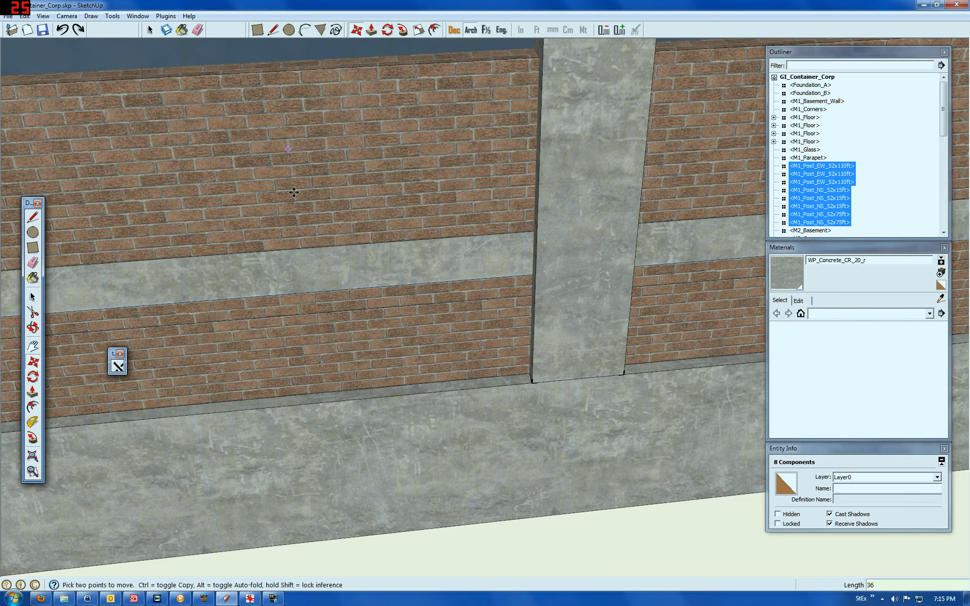
- Move the M2_Corners component down 3' so its corner lands on the foundation's top corner
{"action": "scroll", "coordinate": [311, 231], "scroll_direction": "down", "scroll_amount": 5}
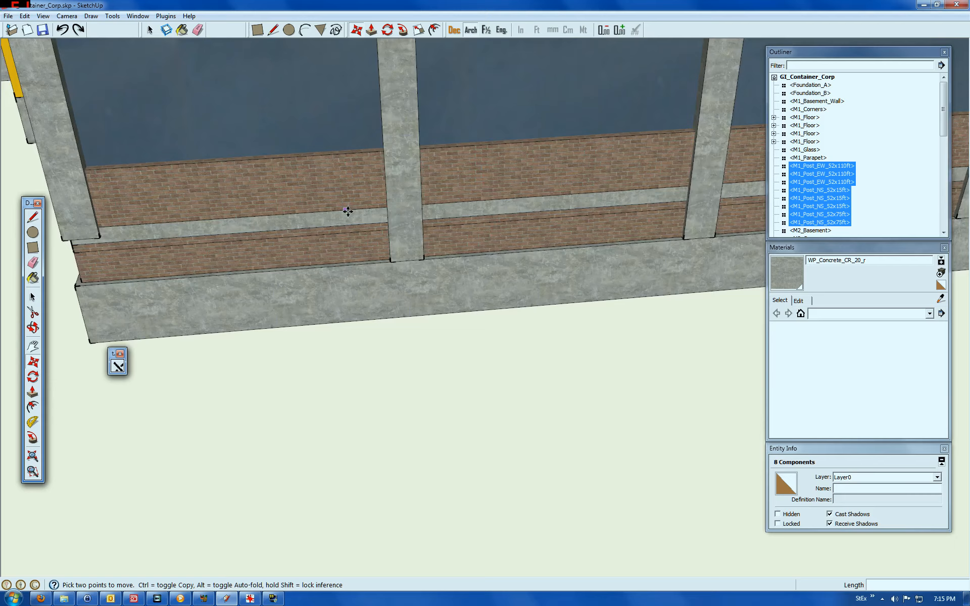
{"action": "scroll", "coordinate": [351, 209], "scroll_direction": "down", "scroll_amount": 2}
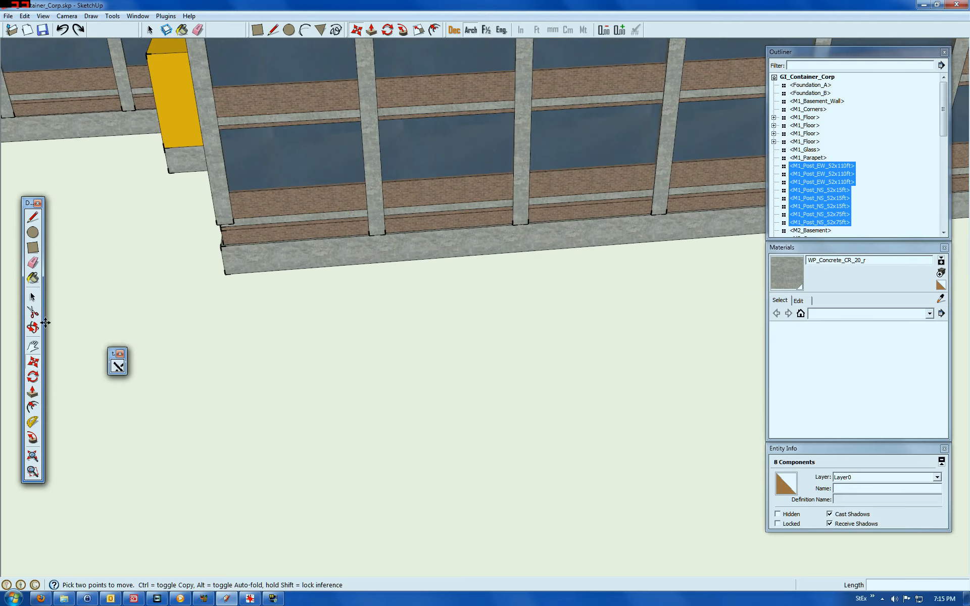
{"action": "left_click", "coordinate": [33, 329]}
{"action": "left_click_drag", "start_coordinate": [238, 344], "coordinate": [328, 263]}
{"action": "scroll", "coordinate": [327, 263], "scroll_direction": "up", "scroll_amount": 3}
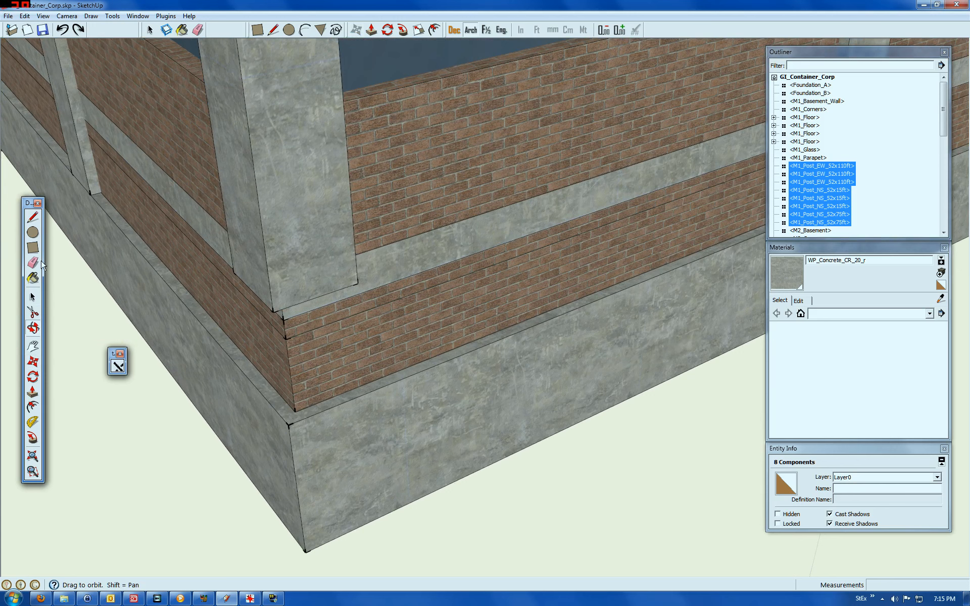
{"action": "left_click", "coordinate": [33, 297]}
{"action": "left_click", "coordinate": [307, 255]}
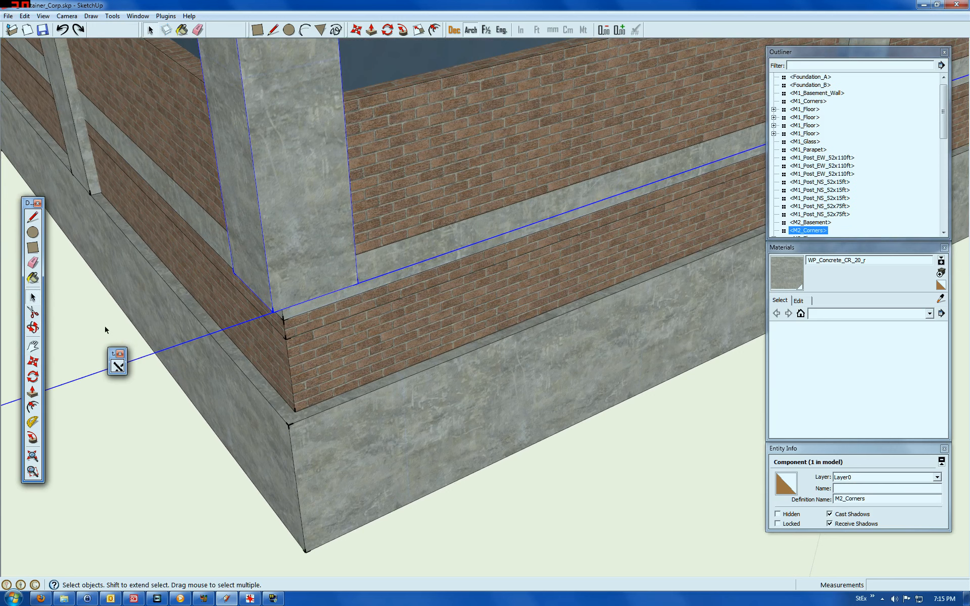
{"action": "left_click", "coordinate": [33, 362]}
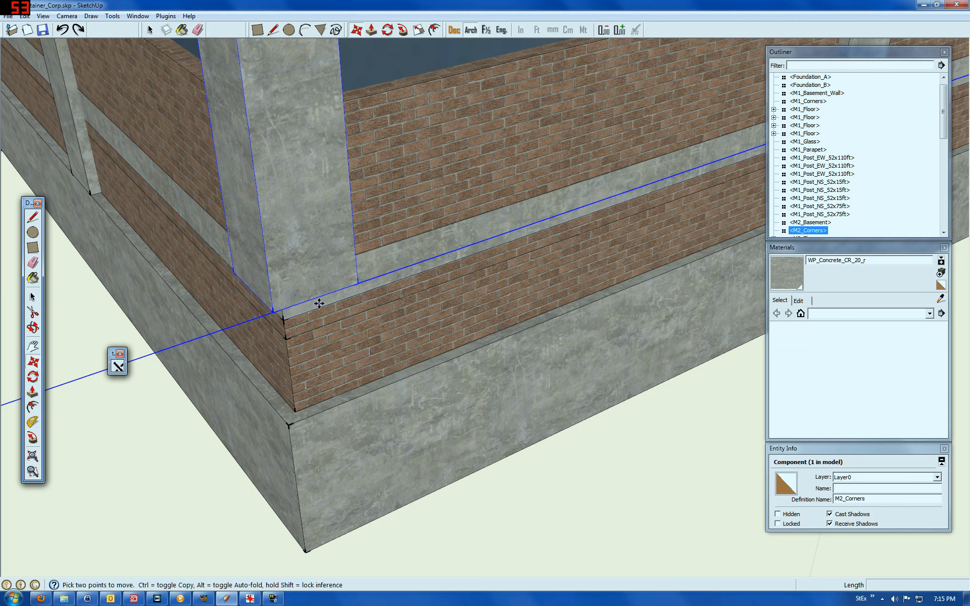
{"action": "left_click", "coordinate": [272, 310]}
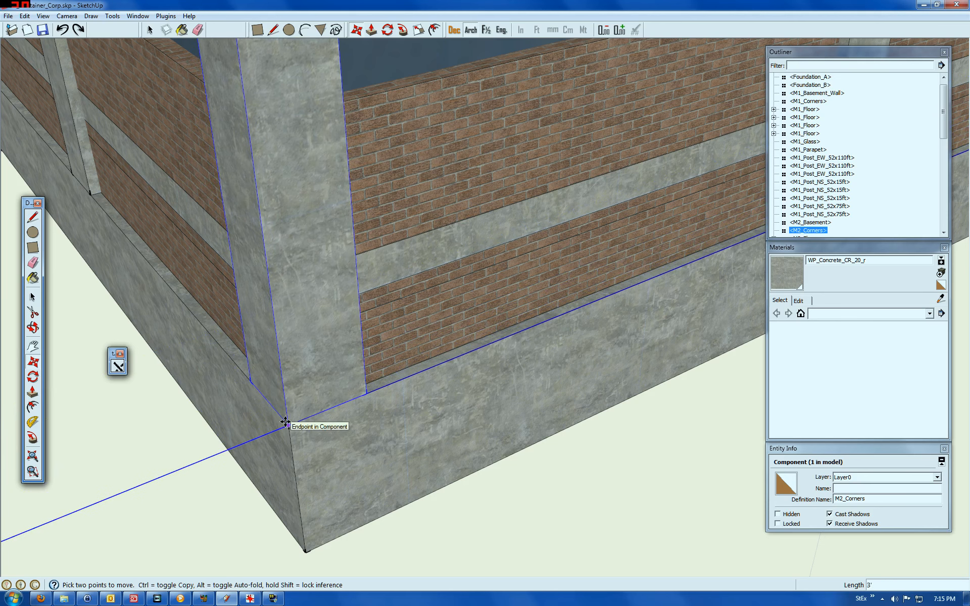
{"action": "left_click", "coordinate": [294, 415]}
- Edit the M3_Post_EW_52x45ft component and close its open top with a 2' line between the outer corners
{"action": "scroll", "coordinate": [315, 375], "scroll_direction": "down", "scroll_amount": 8}
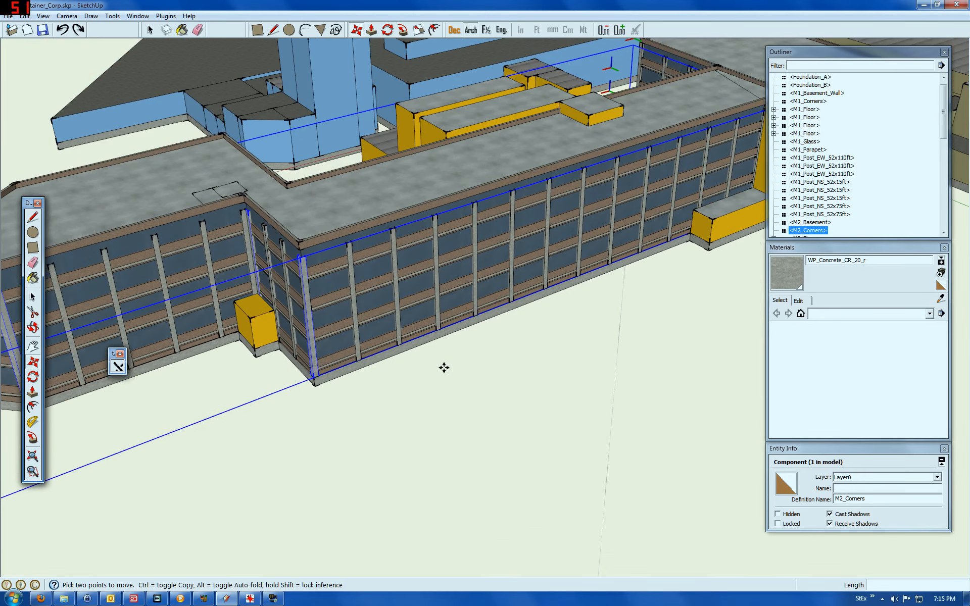
{"action": "scroll", "coordinate": [335, 236], "scroll_direction": "up", "scroll_amount": 10}
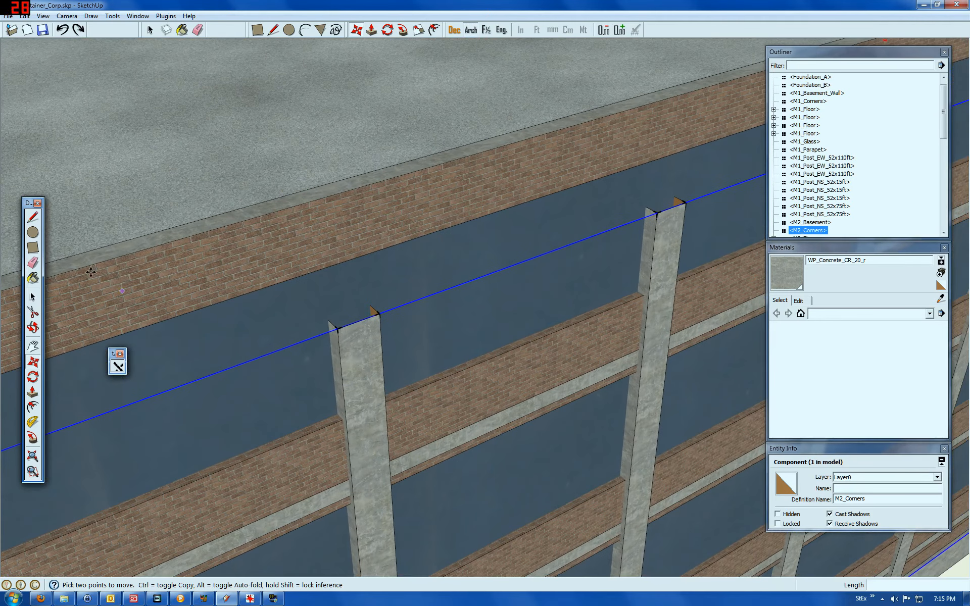
{"action": "left_click", "coordinate": [33, 295]}
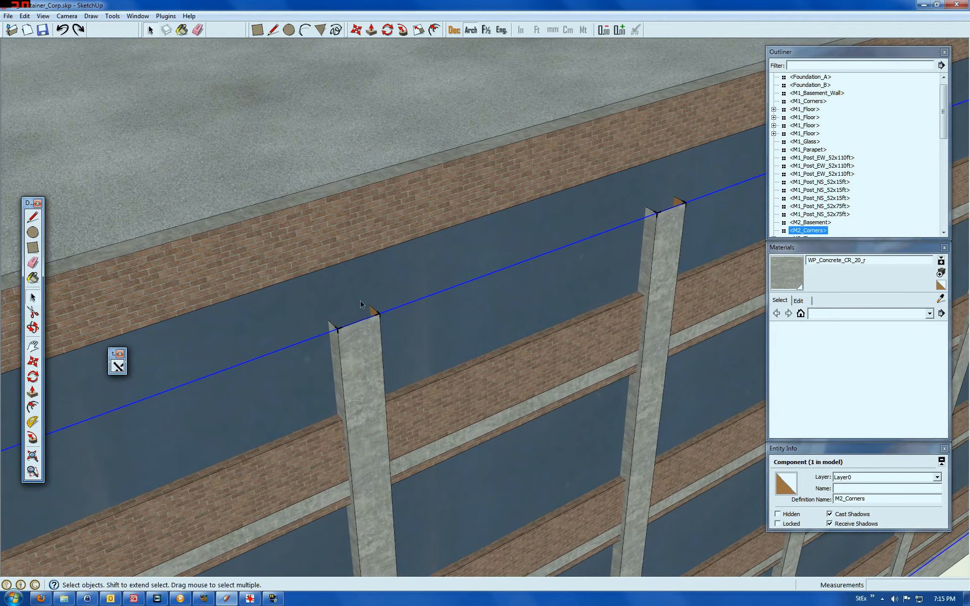
{"action": "right_click", "coordinate": [361, 329]}
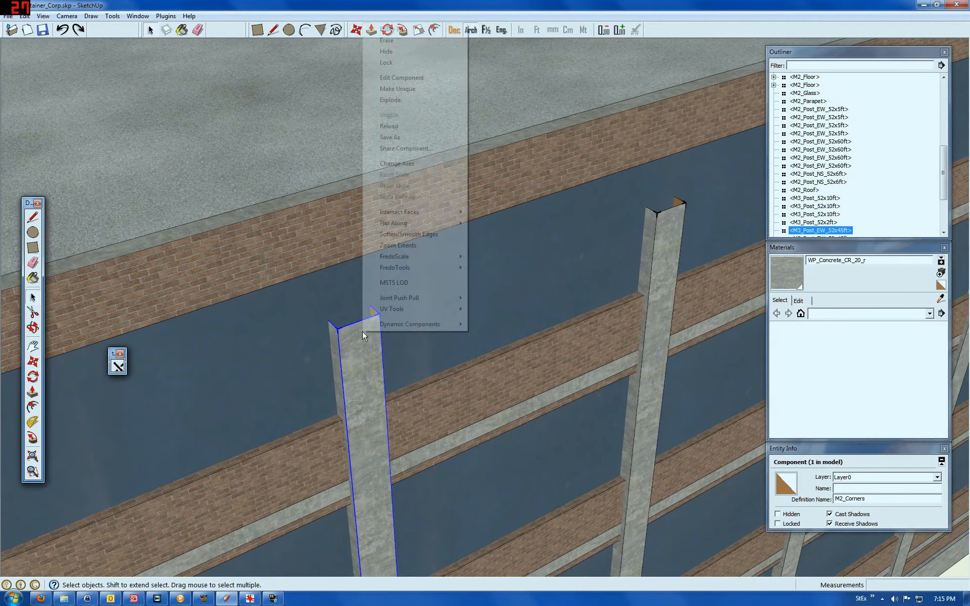
{"action": "left_click", "coordinate": [417, 78]}
{"action": "left_click", "coordinate": [32, 217]}
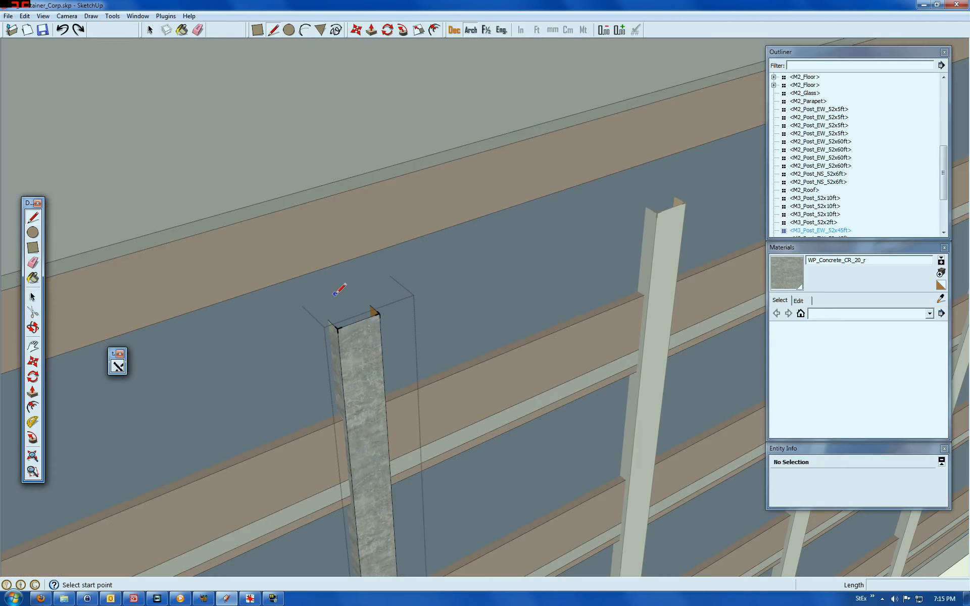
{"action": "left_click", "coordinate": [329, 320]}
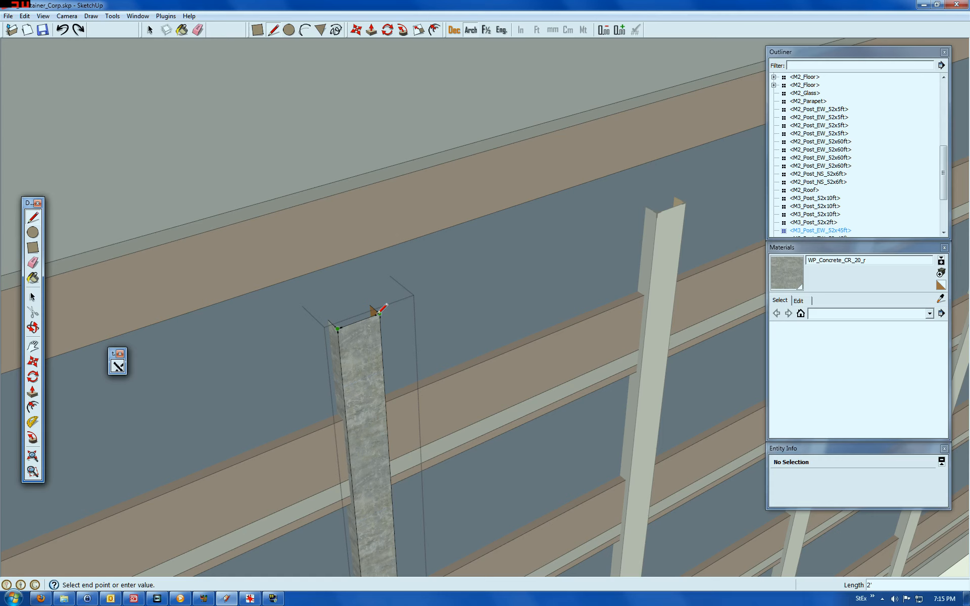
{"action": "left_click", "coordinate": [373, 307]}
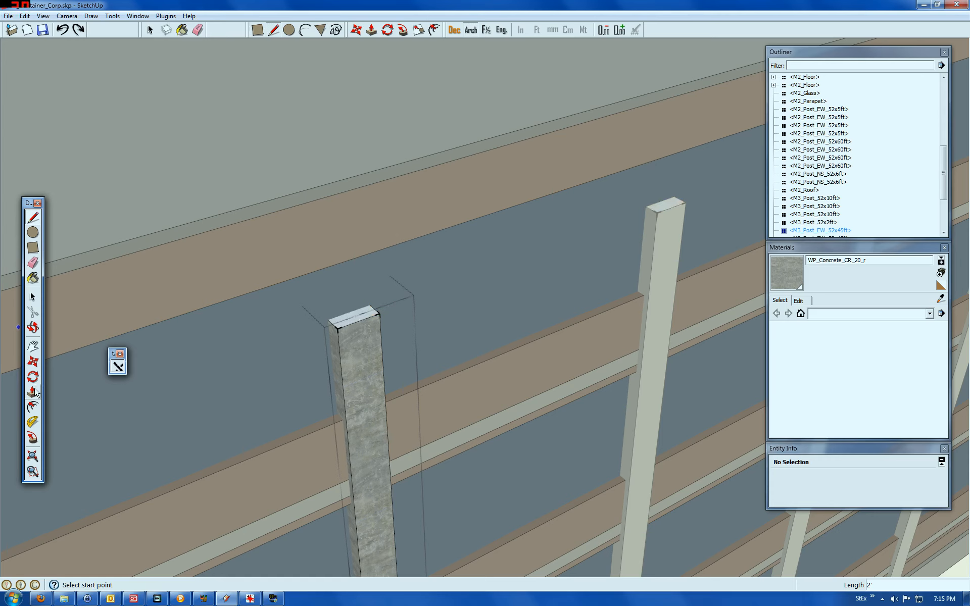
- Push/Pull the M3 post's top face up 3' to the parapet, finish editing the component, and save the model
{"action": "left_click", "coordinate": [33, 392]}
{"action": "left_click", "coordinate": [351, 310]}
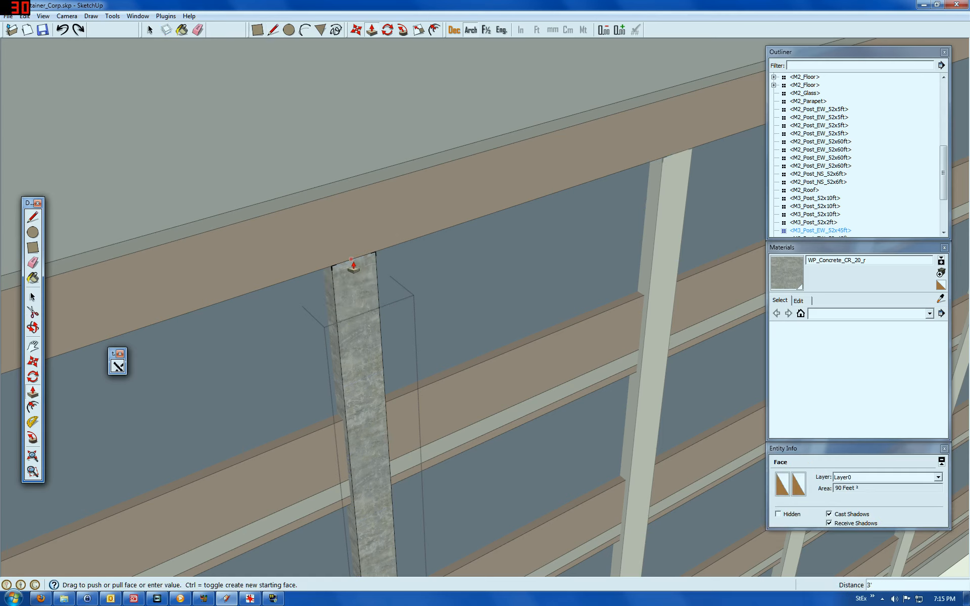
{"action": "left_click", "coordinate": [349, 240]}
{"action": "scroll", "coordinate": [353, 229], "scroll_direction": "down", "scroll_amount": 5}
{"action": "scroll", "coordinate": [354, 225], "scroll_direction": "down", "scroll_amount": 5}
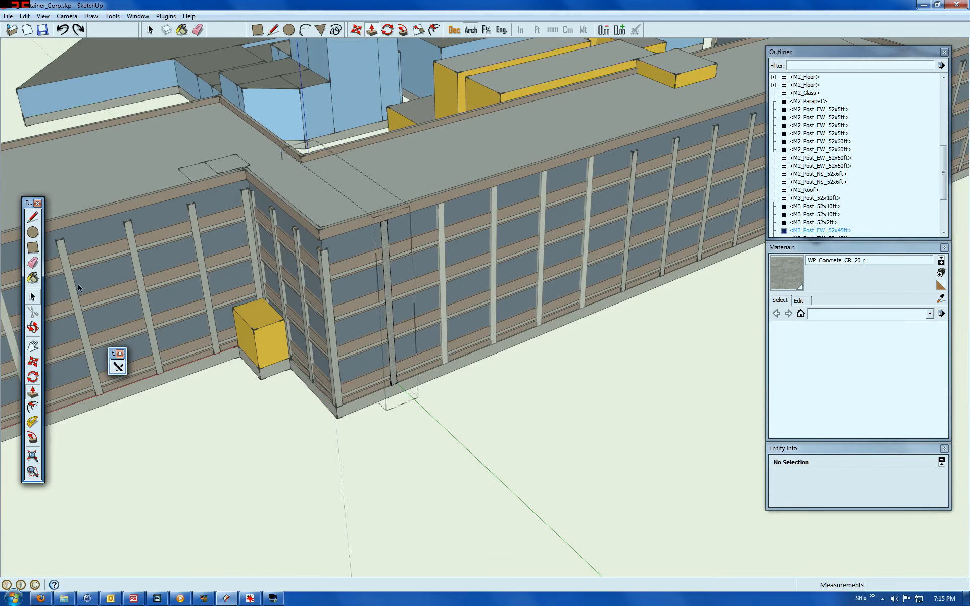
{"action": "left_click", "coordinate": [32, 297]}
{"action": "scroll", "coordinate": [623, 474], "scroll_direction": "up", "scroll_amount": 5}
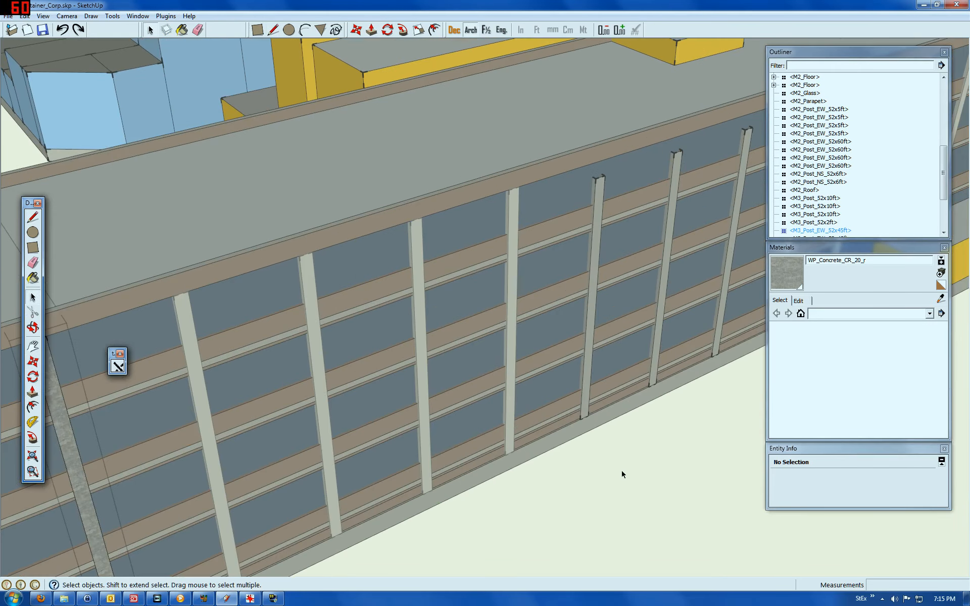
{"action": "left_click", "coordinate": [689, 420]}
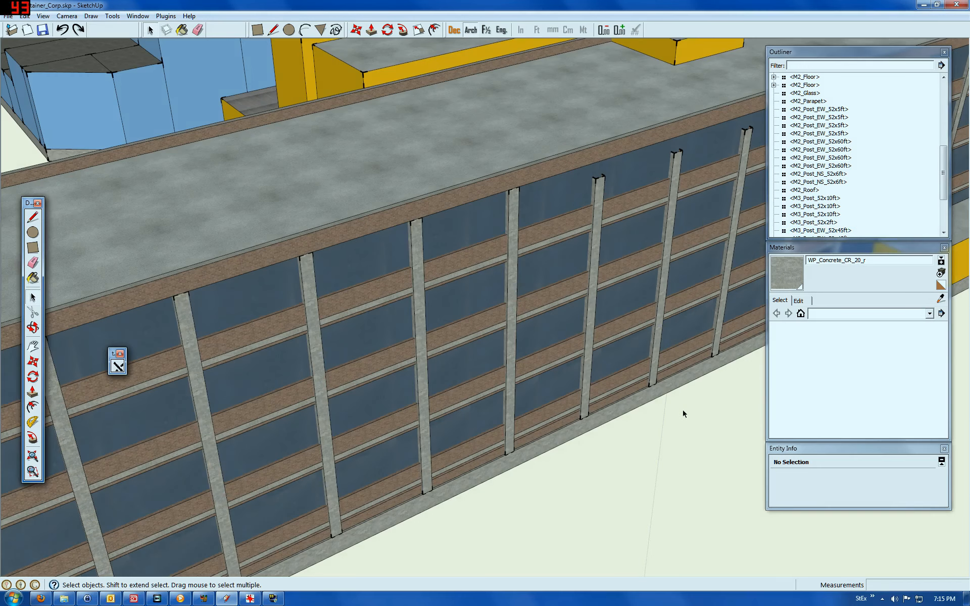
{"action": "key", "text": "ctrl+s"}
- Try to close the open top of the M2_Post_EW_52x5ft component with a line while it stands against the facade
{"action": "left_click", "coordinate": [520, 322]}
{"action": "left_click", "coordinate": [601, 183]}
{"action": "right_click", "coordinate": [601, 183]}
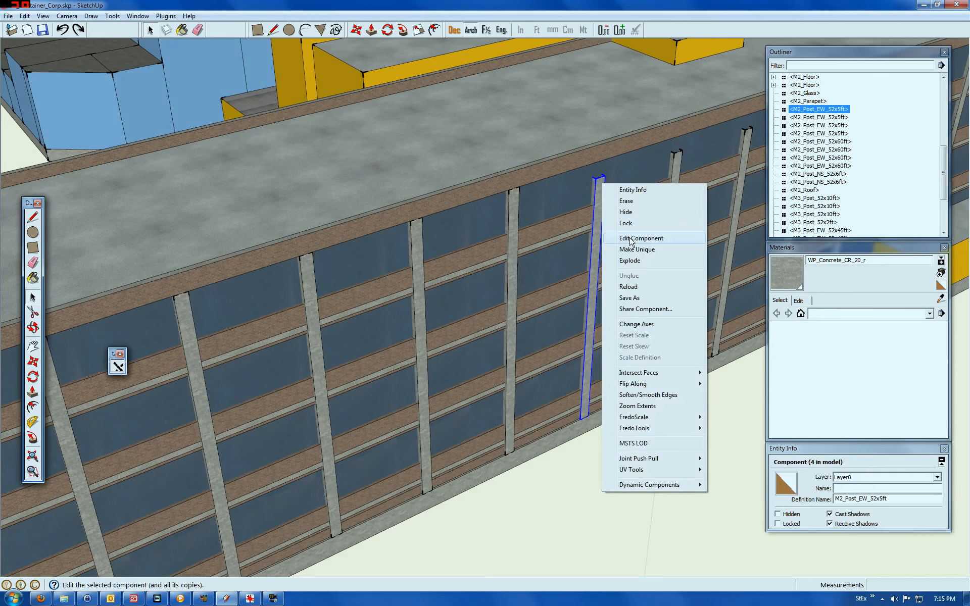
{"action": "left_click", "coordinate": [632, 238]}
{"action": "left_click", "coordinate": [119, 235]}
{"action": "left_click", "coordinate": [33, 217]}
{"action": "scroll", "coordinate": [657, 131], "scroll_direction": "up", "scroll_amount": 5}
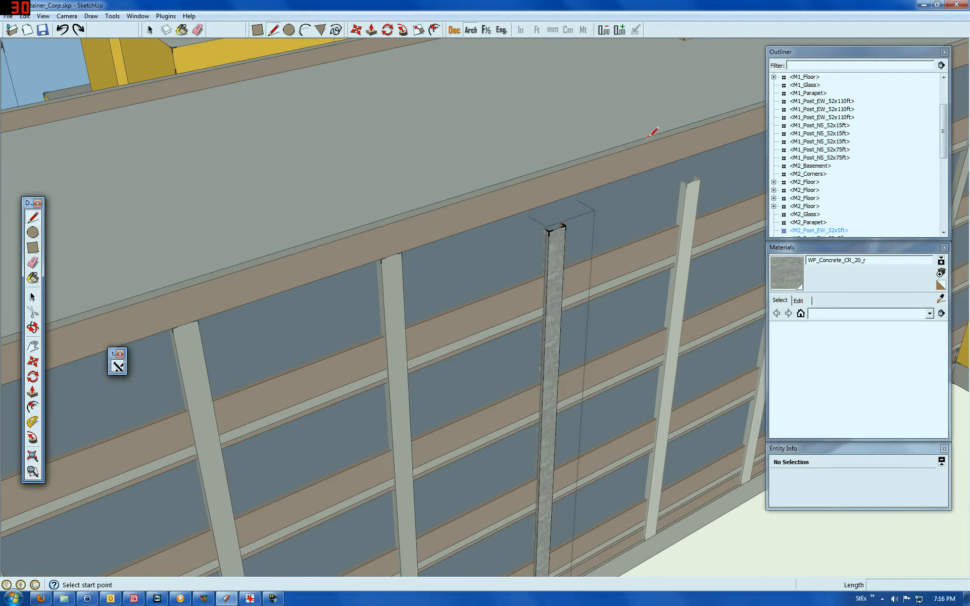
{"action": "scroll", "coordinate": [621, 166], "scroll_direction": "up", "scroll_amount": 1}
{"action": "left_click", "coordinate": [428, 339]}
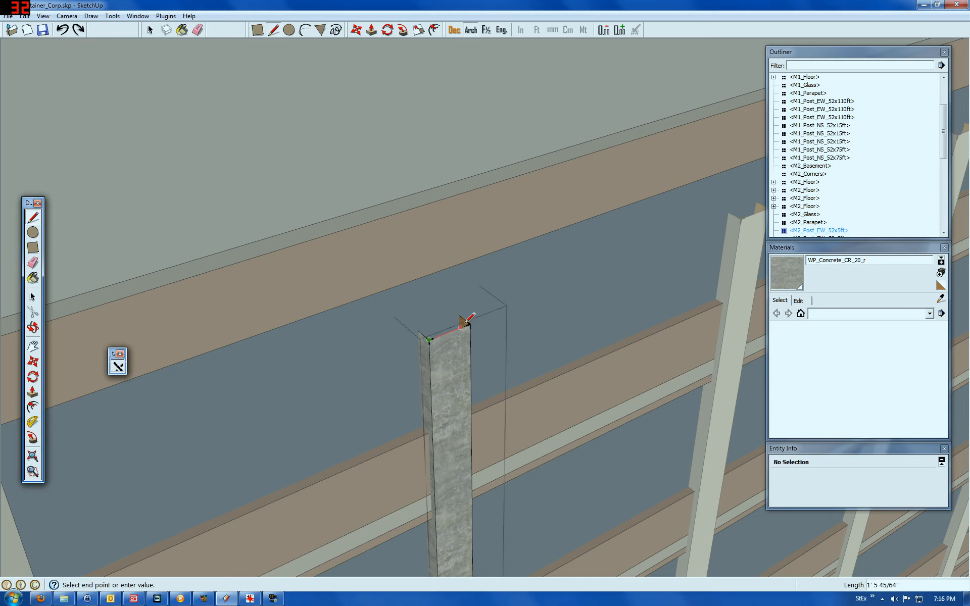
{"action": "left_click", "coordinate": [469, 324]}
{"action": "left_click", "coordinate": [32, 297]}
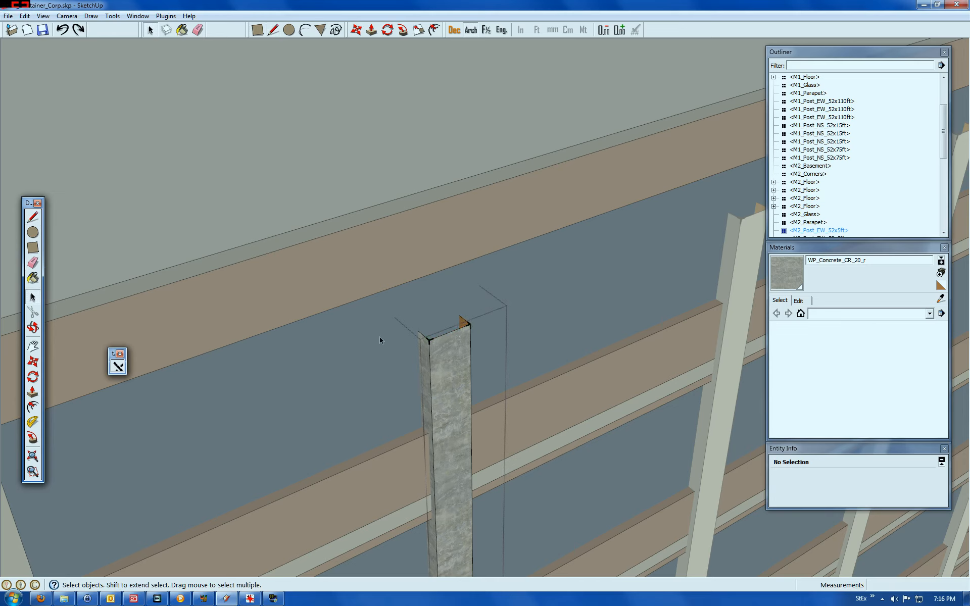
{"action": "left_click", "coordinate": [447, 357]}
{"action": "scroll", "coordinate": [444, 227], "scroll_direction": "down", "scroll_amount": 8}
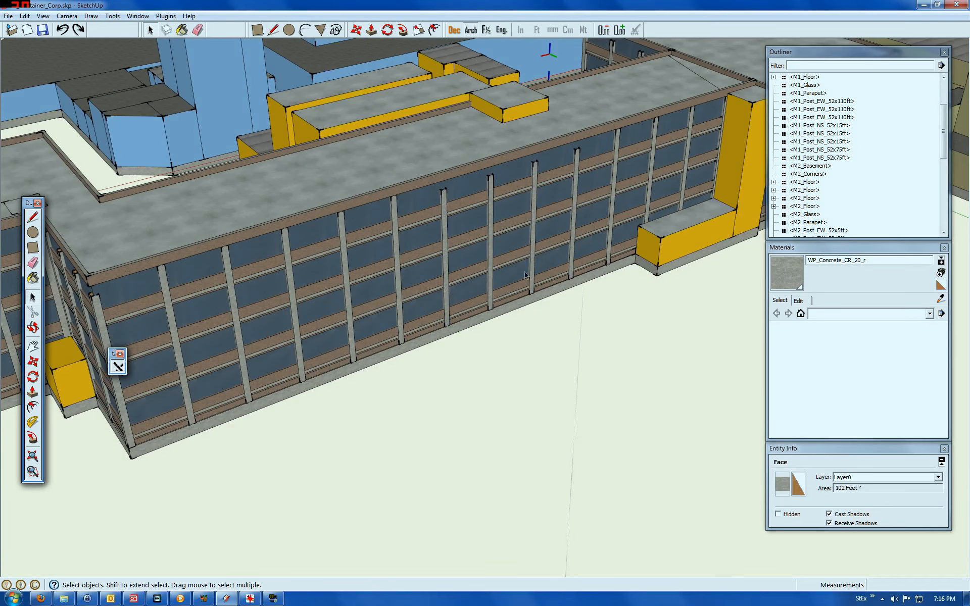
{"action": "left_click", "coordinate": [524, 275]}
- Place a copy of the M2_Post_EW_52x5ft post on the open ground in front of the building
{"action": "left_click", "coordinate": [491, 198]}
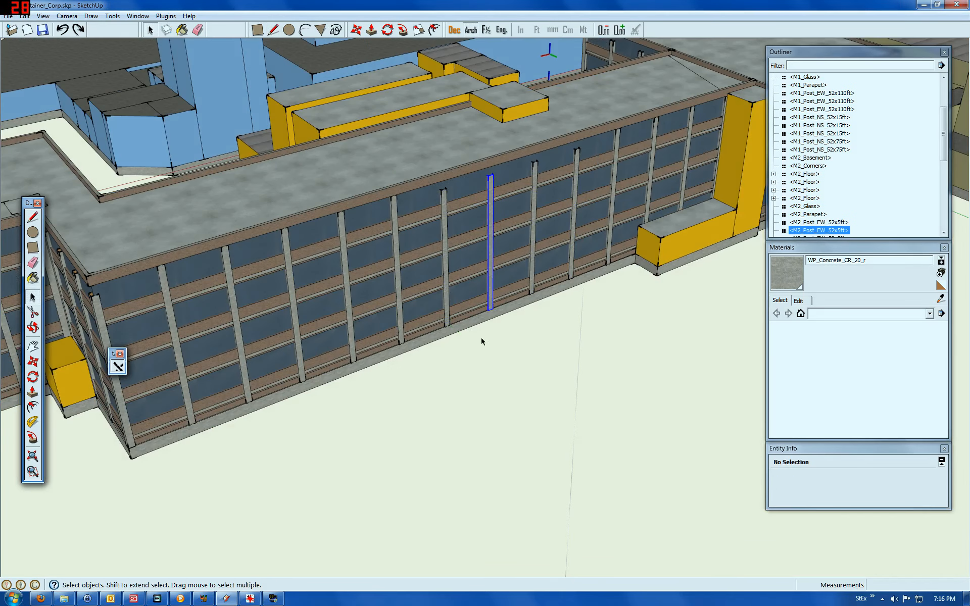
{"action": "key", "text": "ctrl+v"}
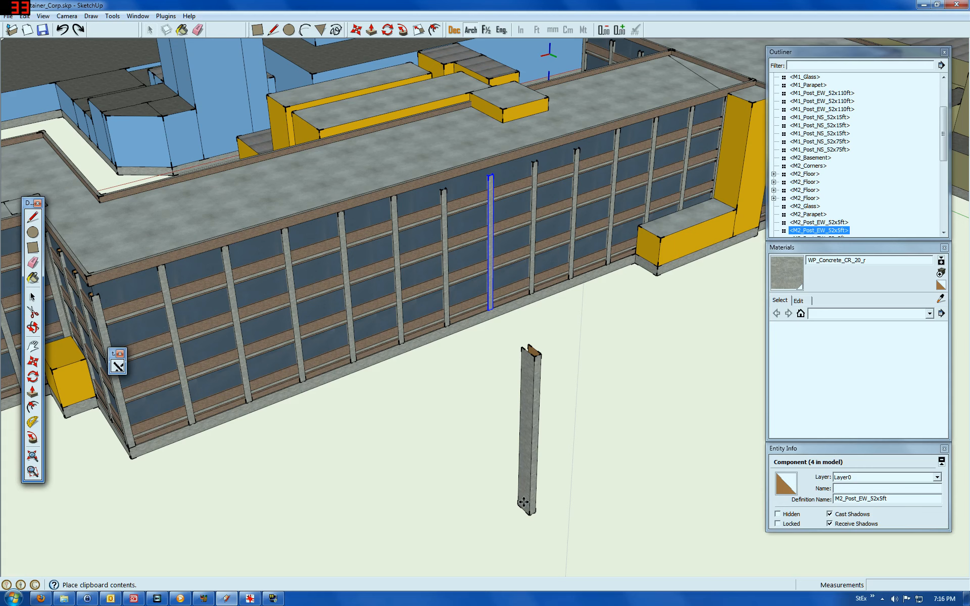
{"action": "left_click", "coordinate": [526, 507]}
{"action": "scroll", "coordinate": [543, 355], "scroll_direction": "up", "scroll_amount": 5}
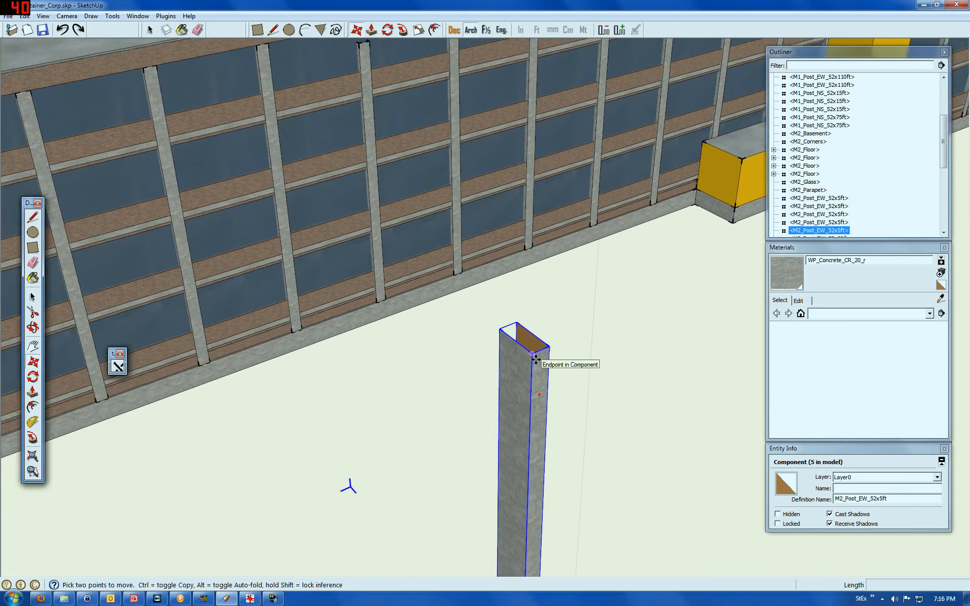
- Edit the copied M2_Post_EW_52x5ft post and close its open top with a 2' line across the back
{"action": "right_click", "coordinate": [536, 358]}
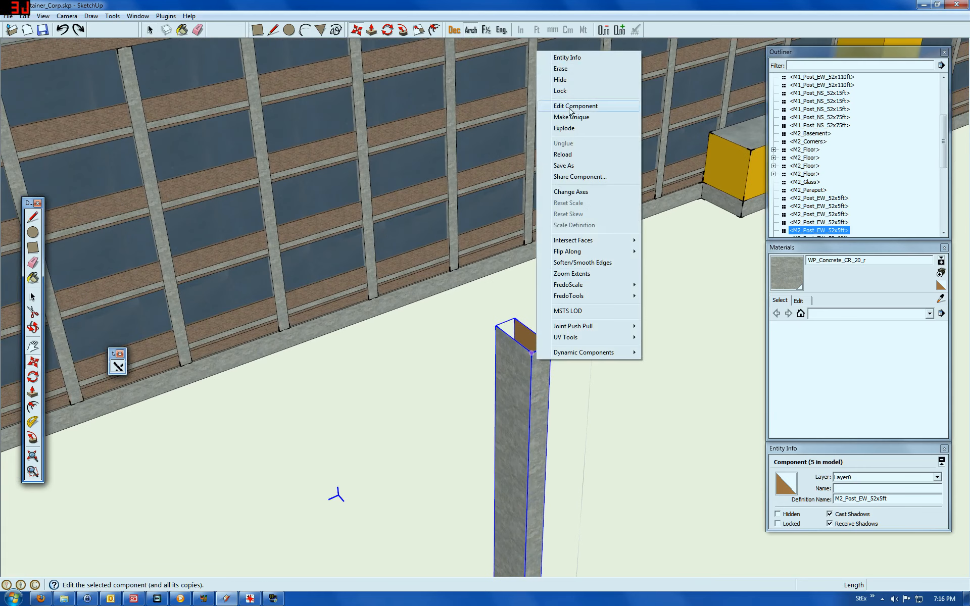
{"action": "left_click", "coordinate": [568, 106]}
{"action": "left_click", "coordinate": [31, 221]}
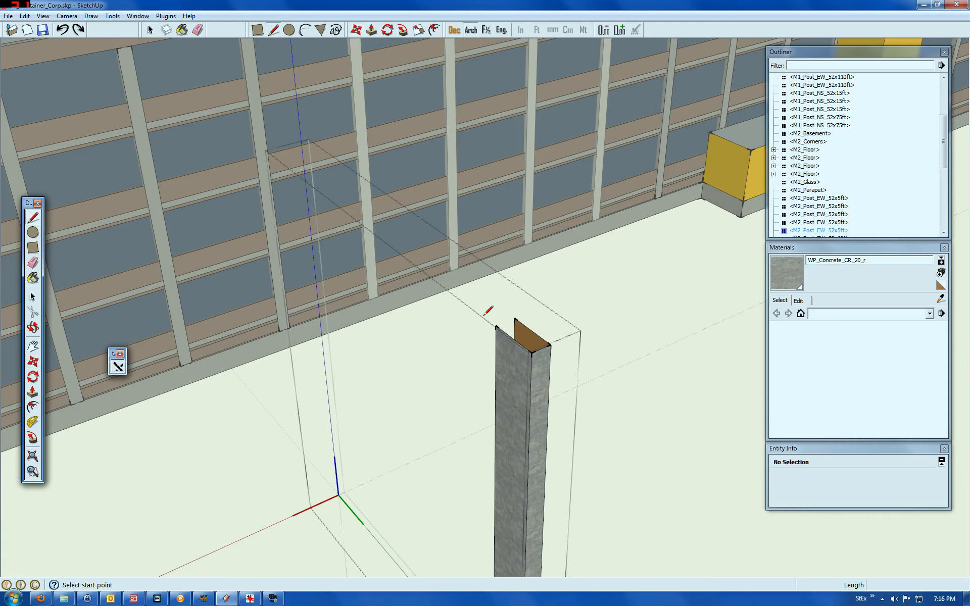
{"action": "left_click", "coordinate": [495, 326]}
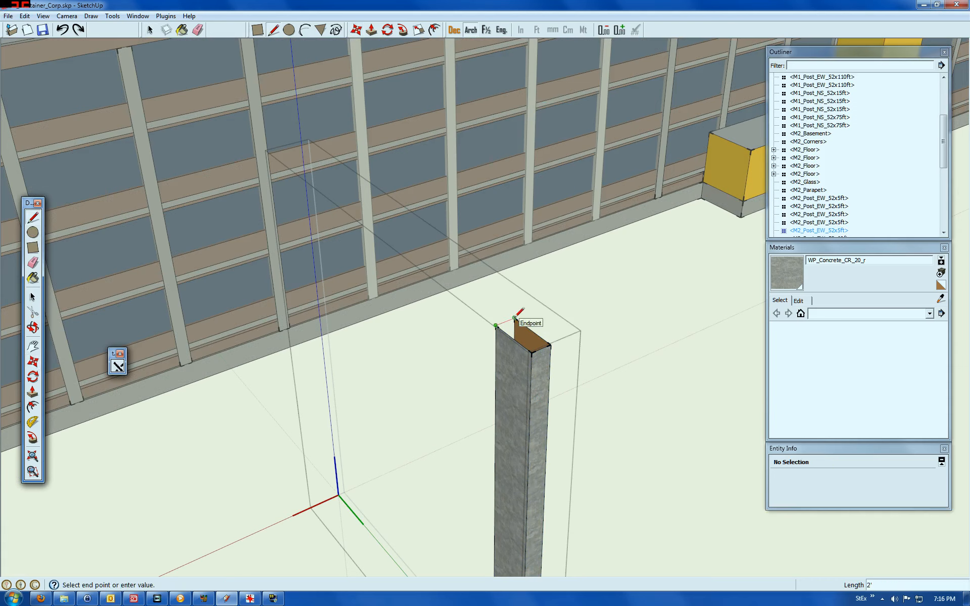
{"action": "left_click", "coordinate": [514, 320]}
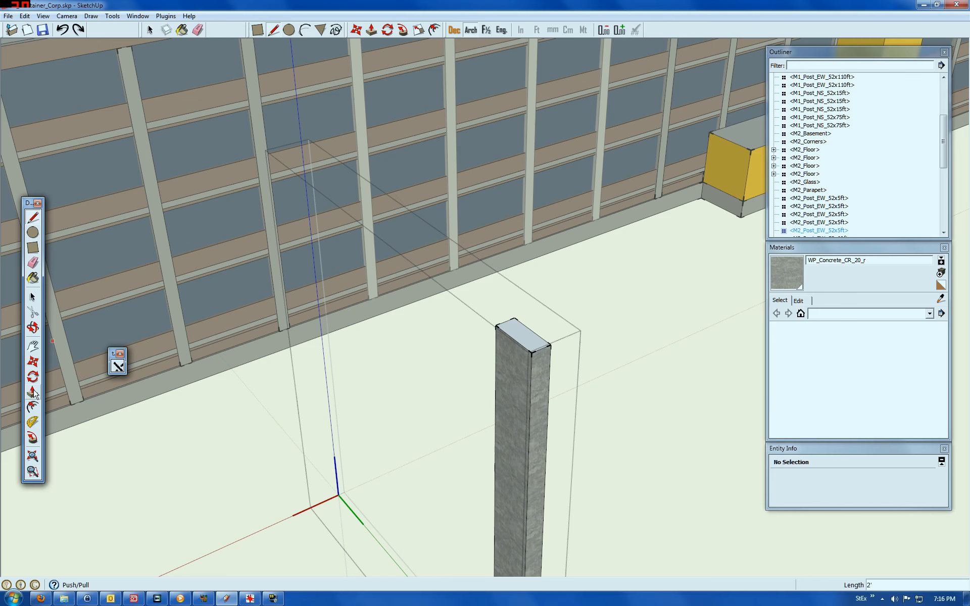
- Push/Pull the top face of the M2_Post_EW_52x5ft post up 3'
{"action": "left_click", "coordinate": [33, 391]}
{"action": "left_click", "coordinate": [516, 342]}
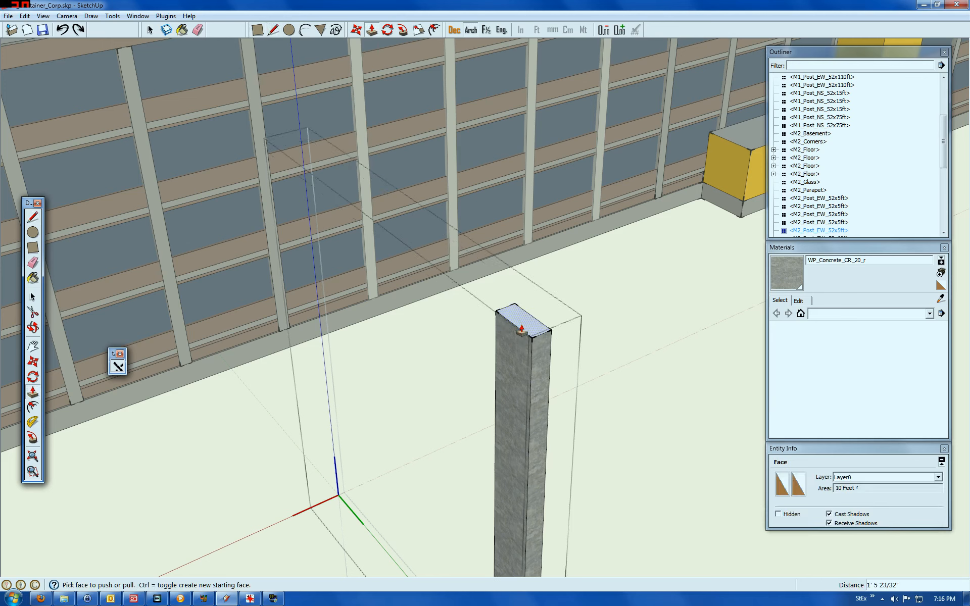
{"action": "type", "text": "3'"}
{"action": "key", "text": "Return"}
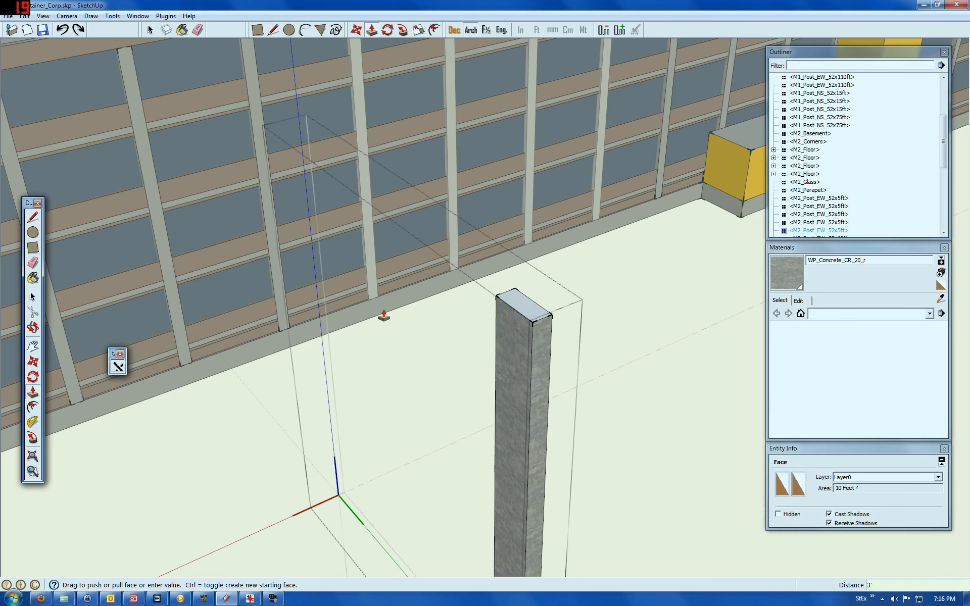
- Erase the back edge of the post's cap to reopen its top, leave the component, and select the copied post
{"action": "left_click", "coordinate": [32, 263]}
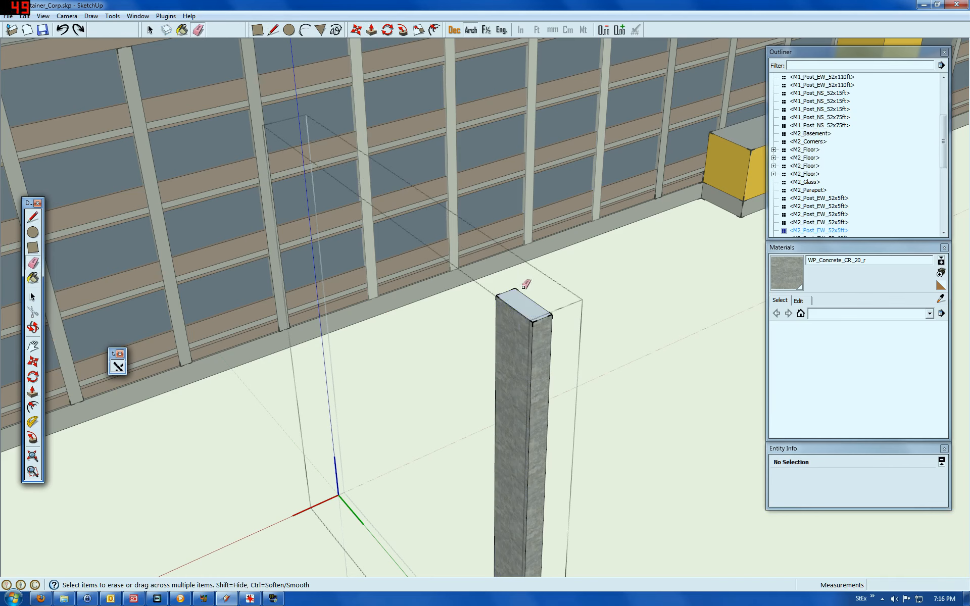
{"action": "left_click", "coordinate": [505, 292]}
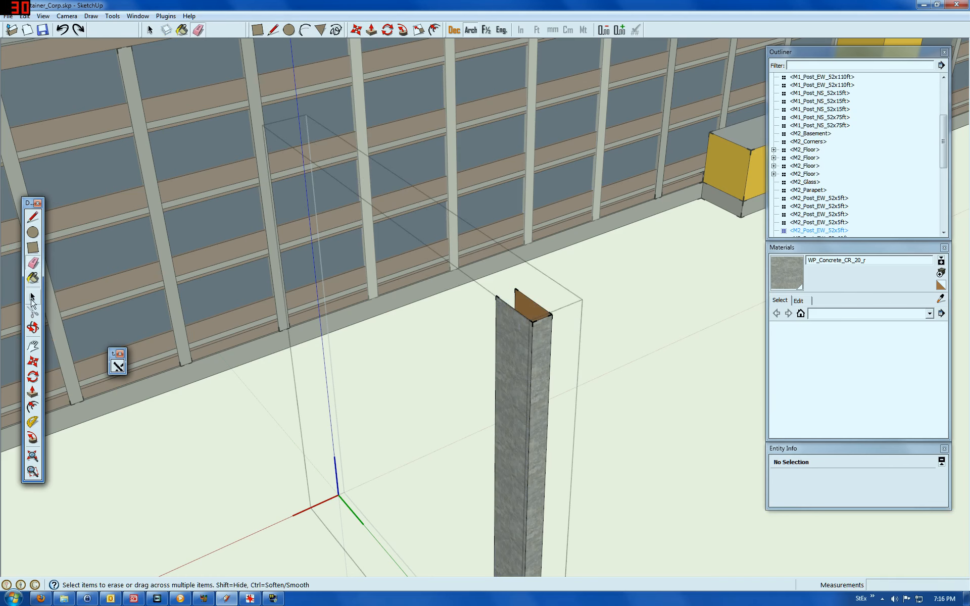
{"action": "left_click", "coordinate": [32, 298]}
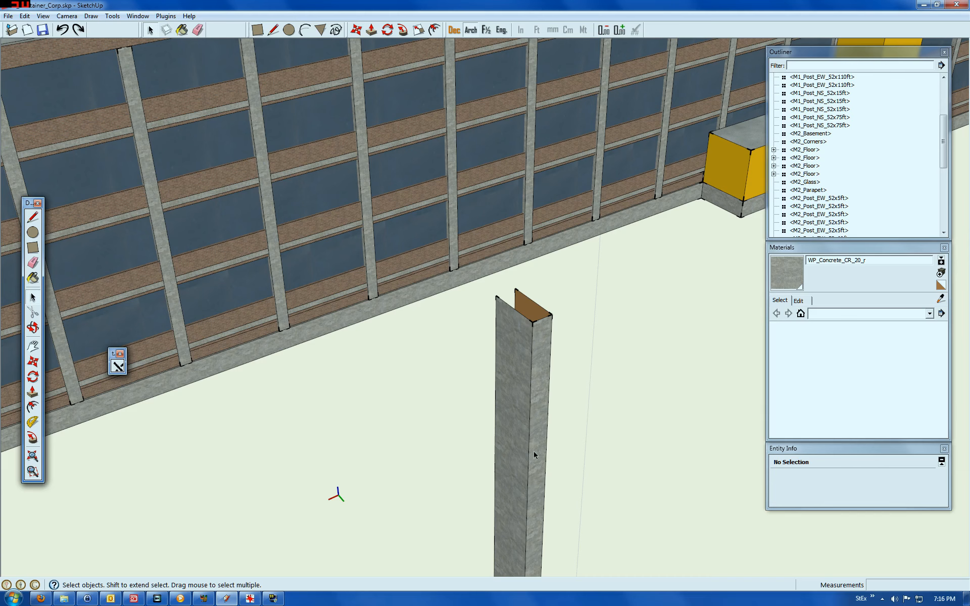
{"action": "left_click", "coordinate": [521, 387]}
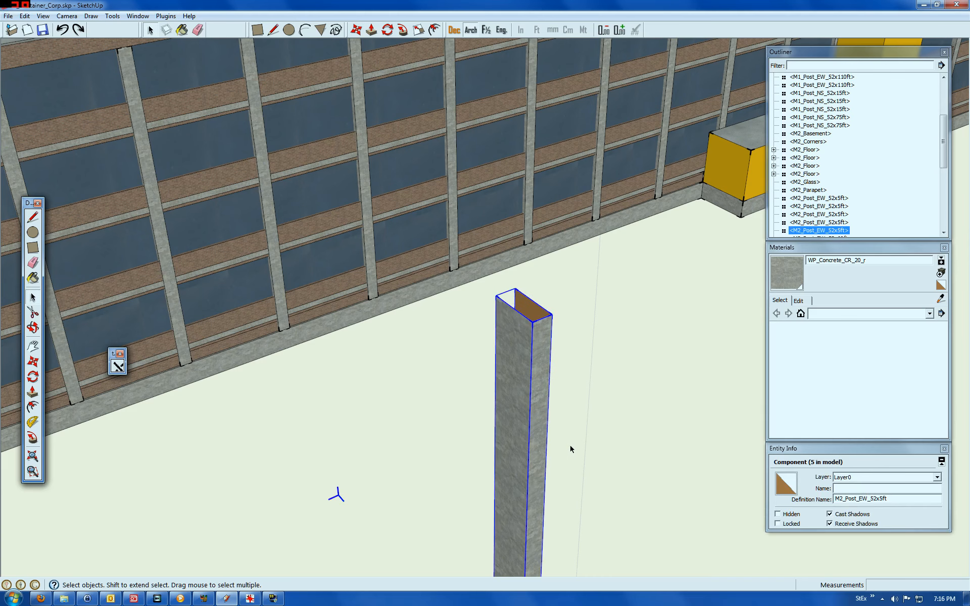
- Delete the temporary M2_Post_EW_52x5ft copy standing on the open ground in front of the building
{"action": "key", "text": "Delete"}
{"action": "scroll", "coordinate": [465, 459], "scroll_direction": "down", "scroll_amount": 5}
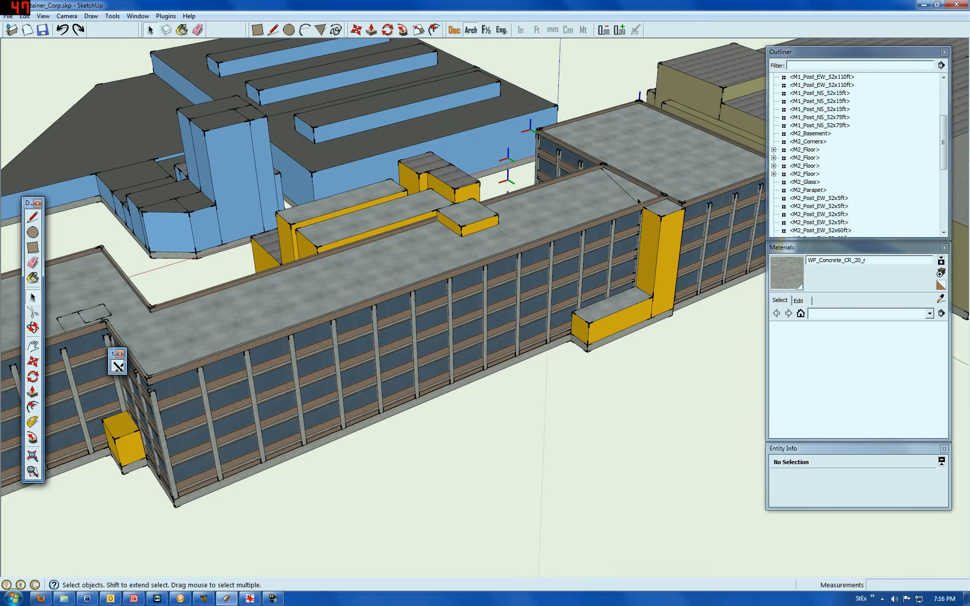
{"action": "scroll", "coordinate": [580, 227], "scroll_direction": "up", "scroll_amount": 2}
{"action": "scroll", "coordinate": [236, 346], "scroll_direction": "down", "scroll_amount": 5}
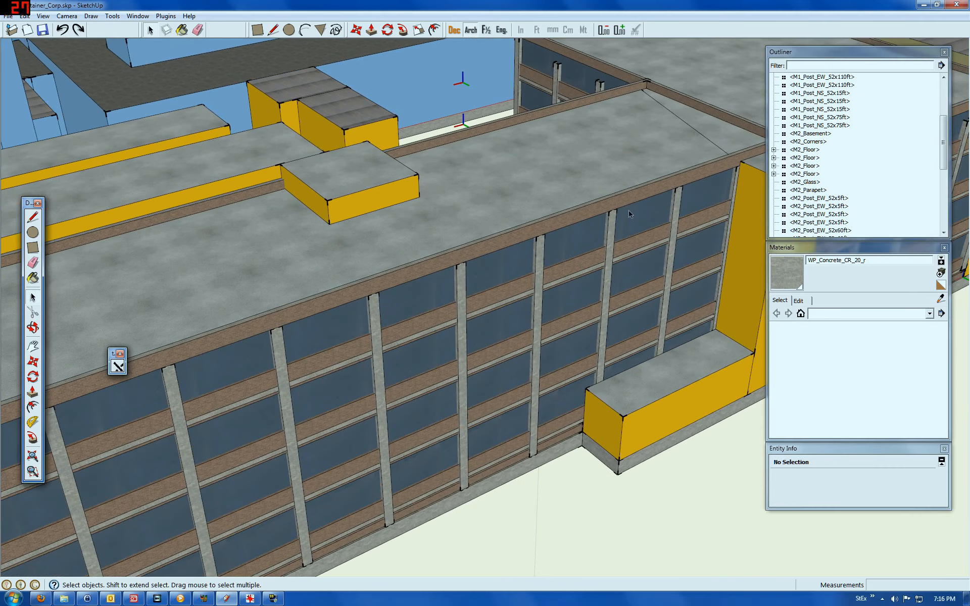
- Copy an M1_Post_EW_52x110ft post from the taller block's facade and place the copy on the open ground in front
{"action": "scroll", "coordinate": [490, 249], "scroll_direction": "up", "scroll_amount": 6}
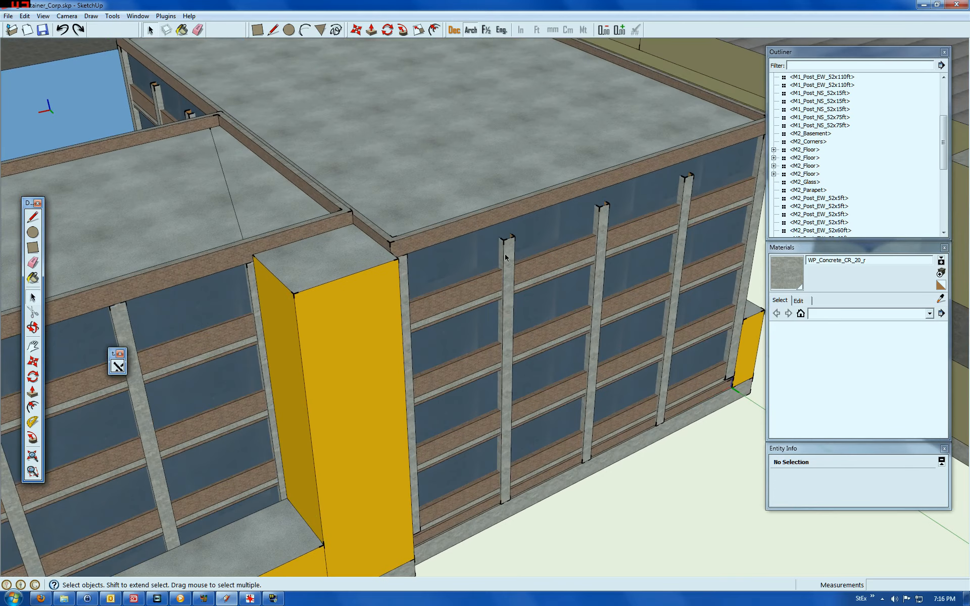
{"action": "left_click", "coordinate": [505, 257]}
{"action": "scroll", "coordinate": [402, 296], "scroll_direction": "down", "scroll_amount": 5}
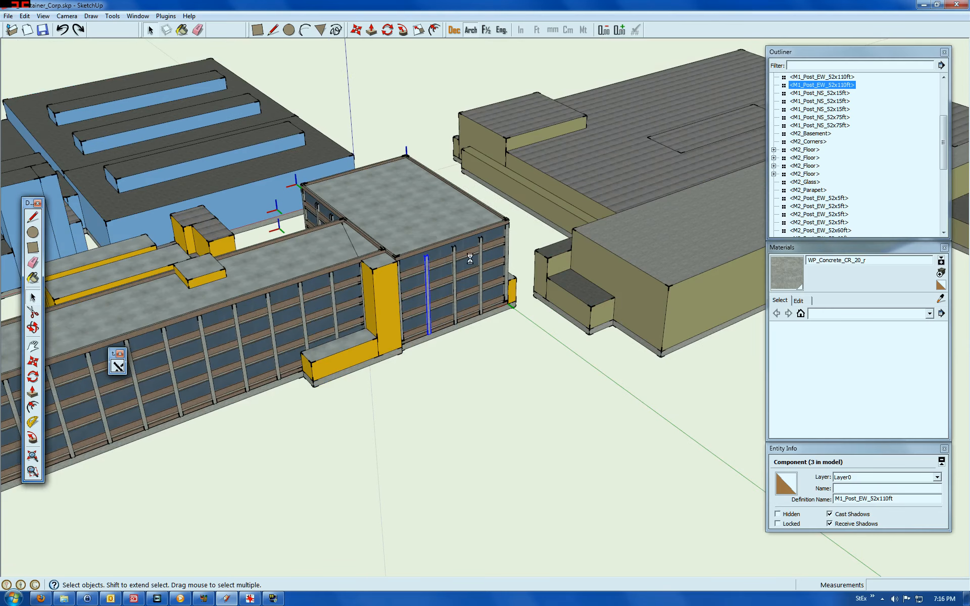
{"action": "key", "text": "ctrl+v"}
{"action": "left_click", "coordinate": [379, 425]}
- Edit the copied M1_Post_EW_52x110ft component and close its open top with a 2' line across the near end
{"action": "right_click", "coordinate": [428, 449]}
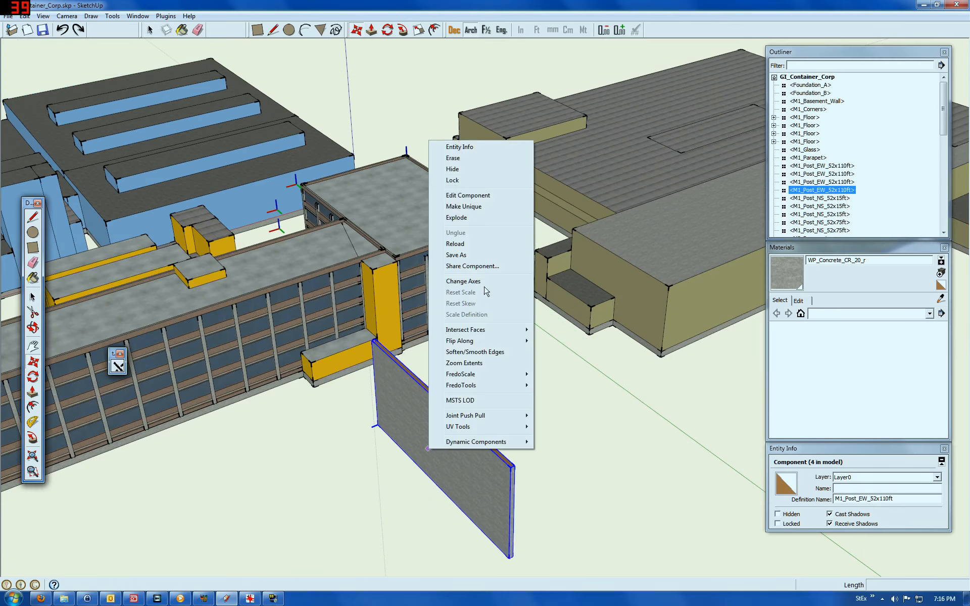
{"action": "left_click", "coordinate": [468, 195]}
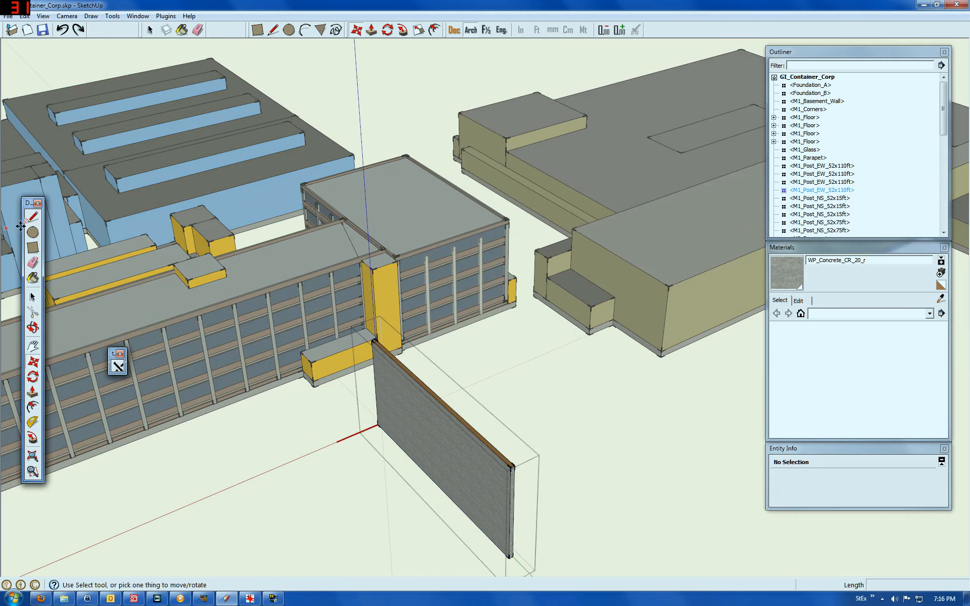
{"action": "left_click", "coordinate": [33, 218]}
{"action": "scroll", "coordinate": [515, 470], "scroll_direction": "up", "scroll_amount": 4}
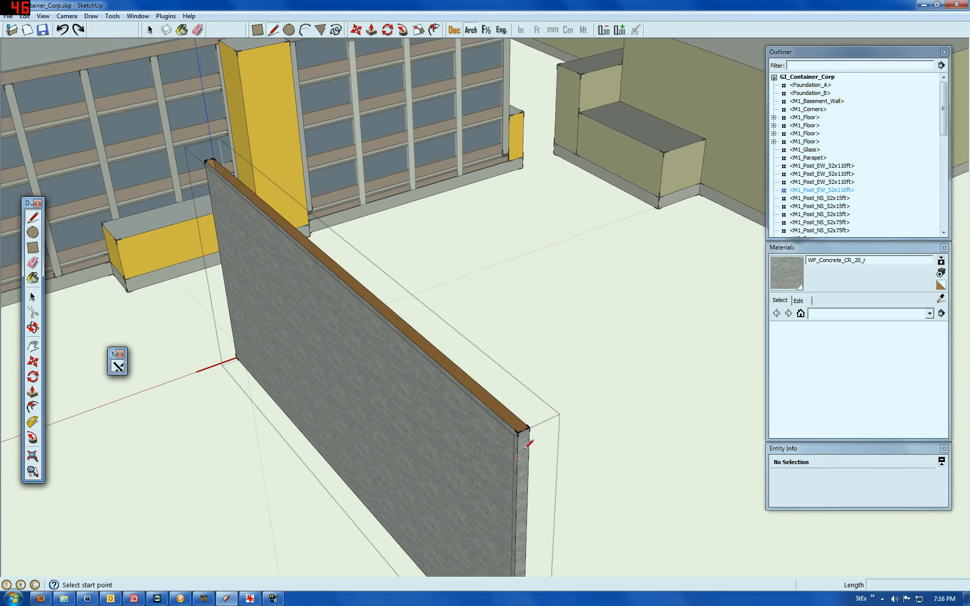
{"action": "left_click", "coordinate": [519, 433]}
{"action": "left_click", "coordinate": [529, 428]}
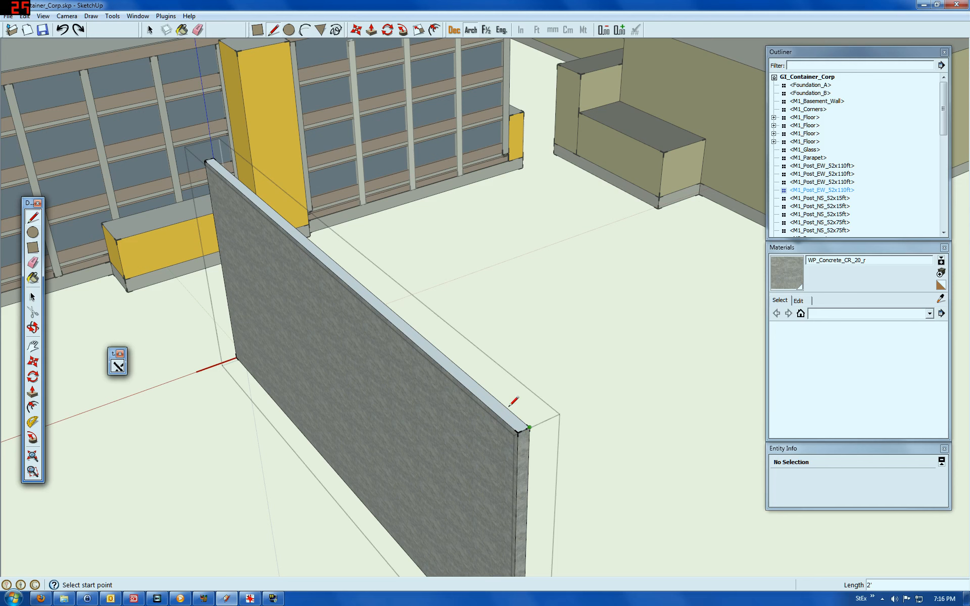
- Push/Pull the top face of the M1_Post_EW_52x110ft component up 3'
{"action": "left_click", "coordinate": [32, 392]}
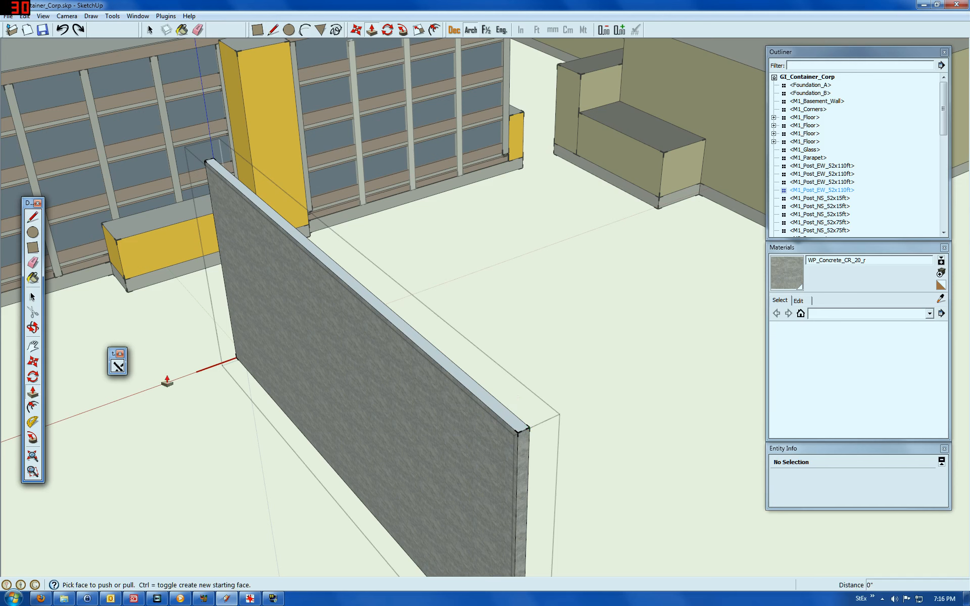
{"action": "left_click_drag", "start_coordinate": [474, 389], "coordinate": [471, 381]}
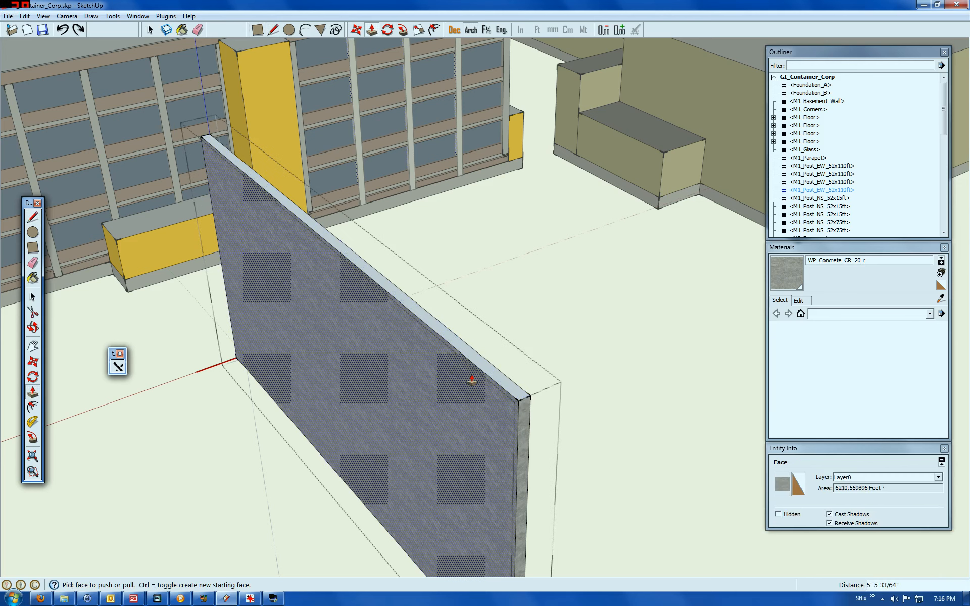
{"action": "type", "text": "3'"}
{"action": "key", "text": "Return"}
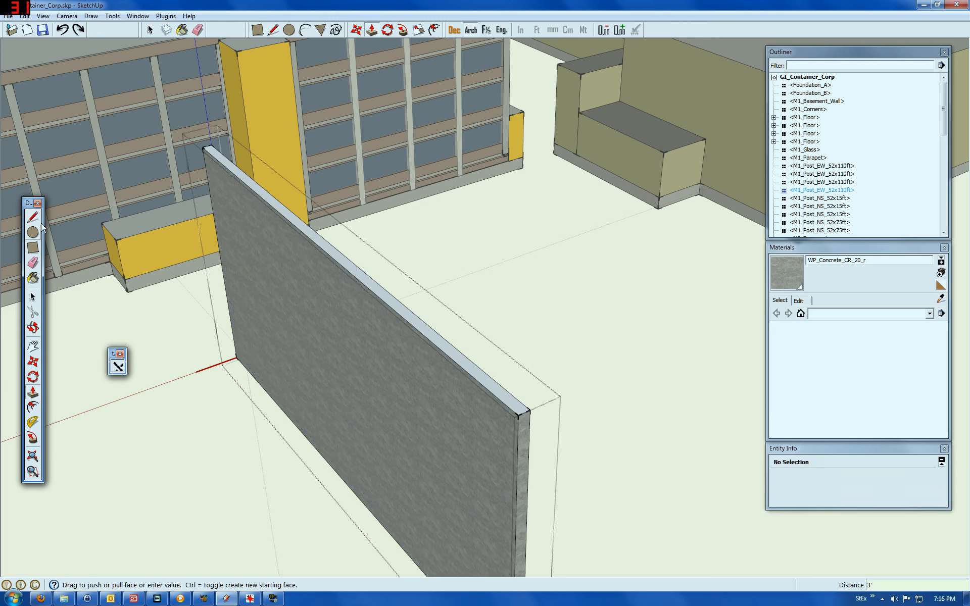
- Delete the cap face of the M1_Post_EW_52x110ft component to reopen its top
{"action": "left_click", "coordinate": [32, 250]}
{"action": "left_click", "coordinate": [33, 297]}
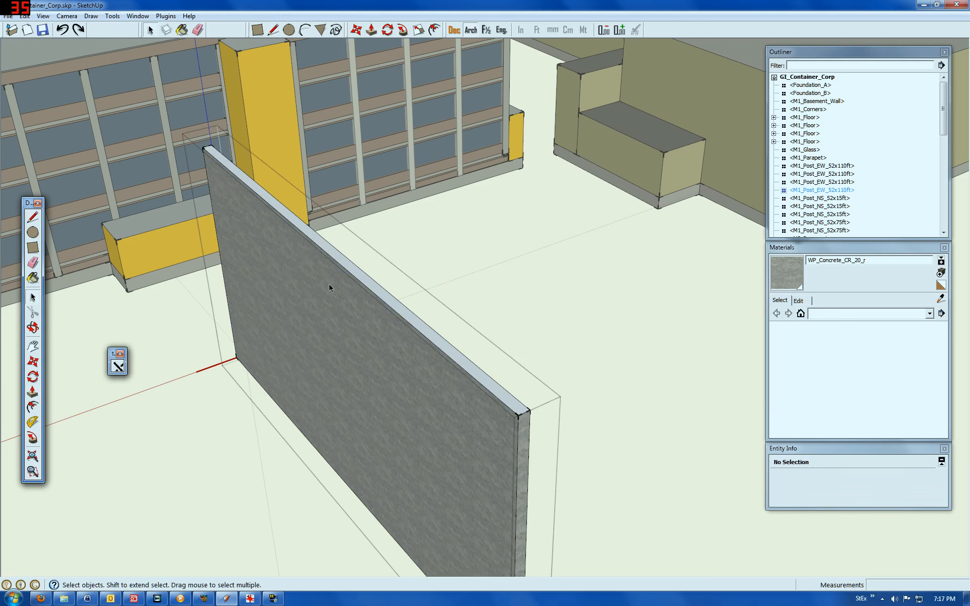
{"action": "left_click", "coordinate": [347, 266]}
{"action": "key", "text": "Delete"}
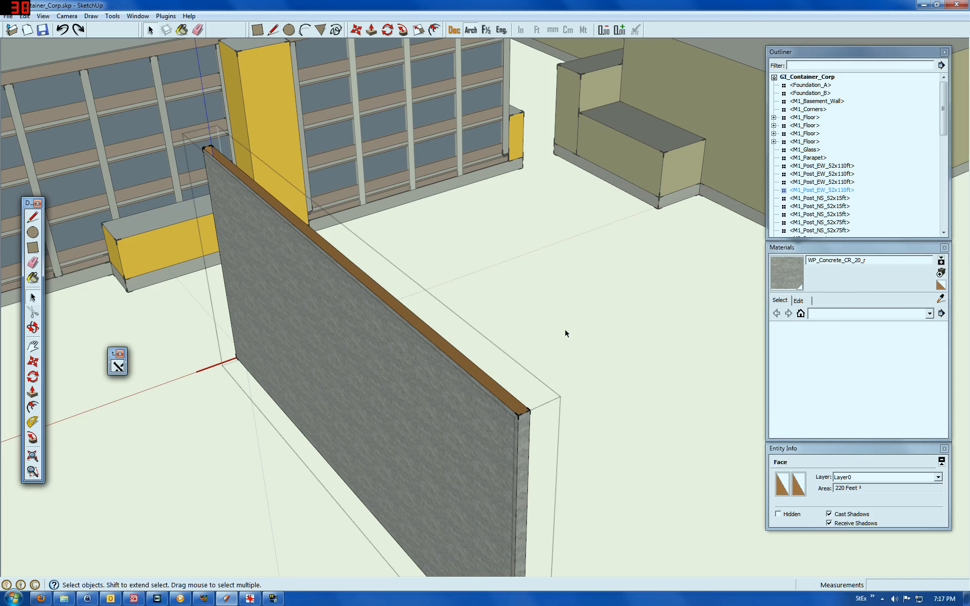
- Leave the component and delete the temporary M1_Post_EW_52x110ft copy from the open ground
{"action": "left_click", "coordinate": [627, 333]}
{"action": "left_click", "coordinate": [485, 413]}
{"action": "key", "text": "Delete"}
{"action": "scroll", "coordinate": [430, 363], "scroll_direction": "down", "scroll_amount": 5}
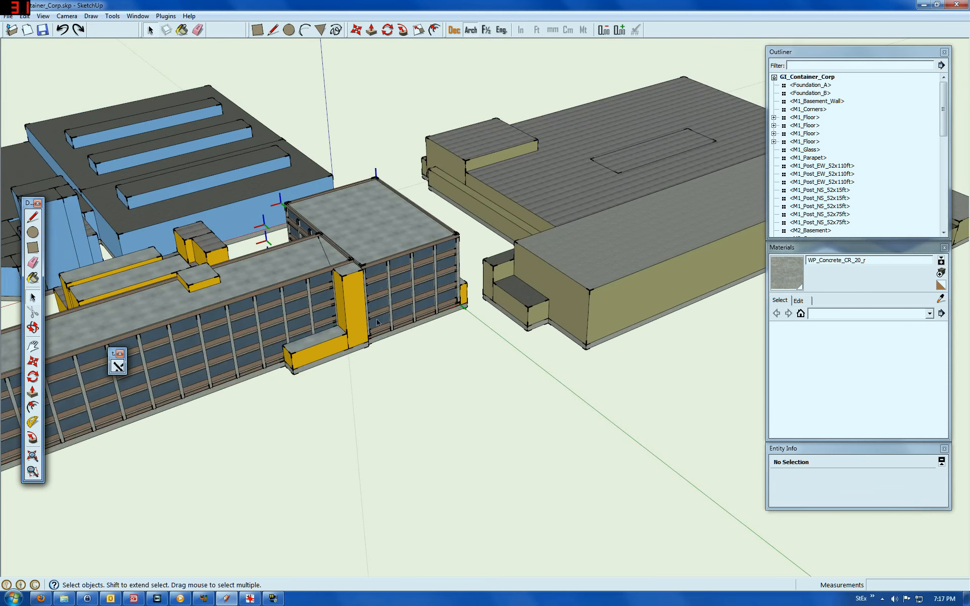
- Examine the posts along both blocks' front facades, checking how they meet the parapet and the foundation
{"action": "scroll", "coordinate": [422, 244], "scroll_direction": "up", "scroll_amount": 5}
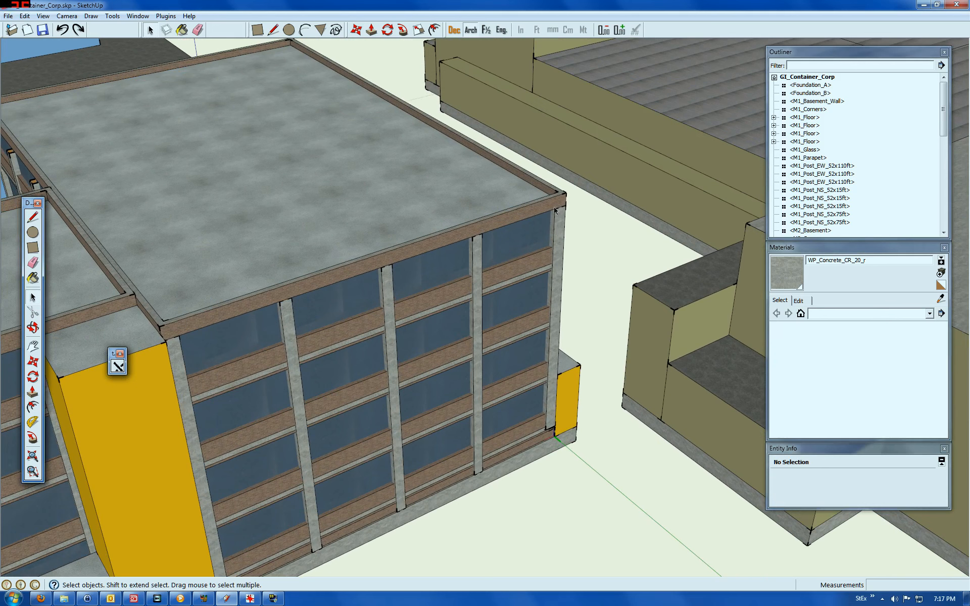
{"action": "scroll", "coordinate": [606, 143], "scroll_direction": "down", "scroll_amount": 5}
{"action": "scroll", "coordinate": [173, 317], "scroll_direction": "up", "scroll_amount": 3}
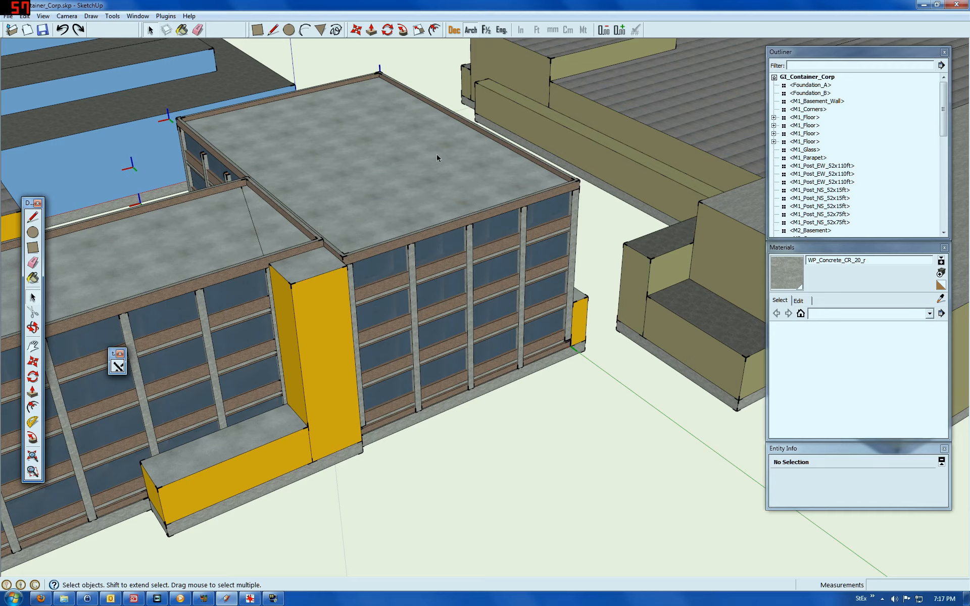
{"action": "scroll", "coordinate": [459, 89], "scroll_direction": "down", "scroll_amount": 2}
{"action": "scroll", "coordinate": [566, 160], "scroll_direction": "down", "scroll_amount": 2}
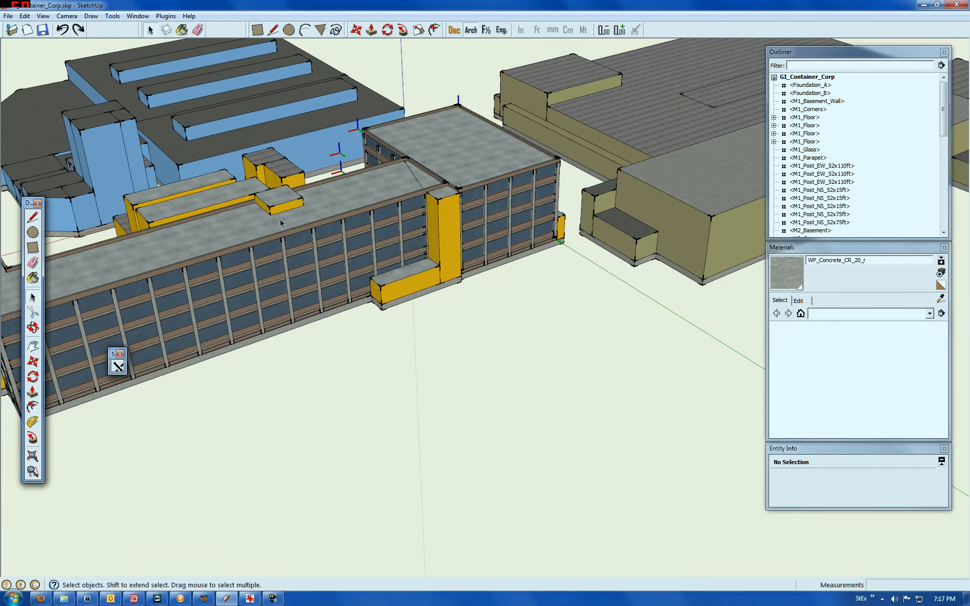
{"action": "scroll", "coordinate": [262, 317], "scroll_direction": "up", "scroll_amount": 6}
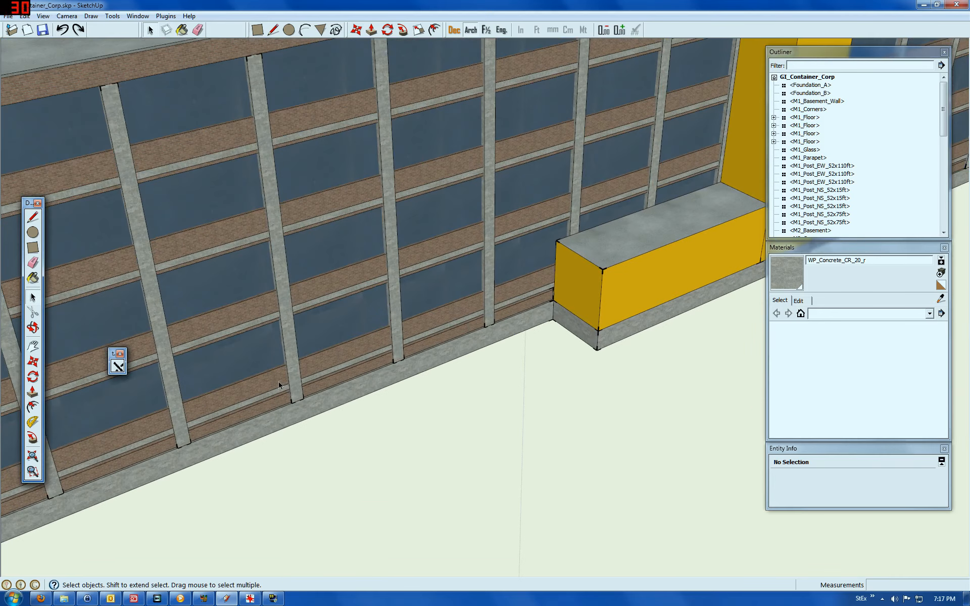
{"action": "scroll", "coordinate": [473, 246], "scroll_direction": "down", "scroll_amount": 2}
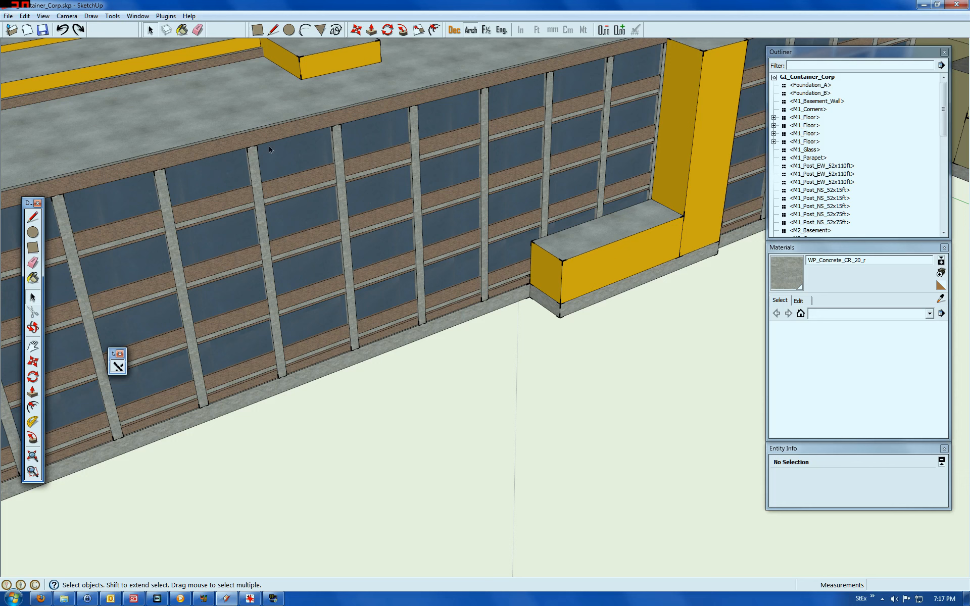
{"action": "scroll", "coordinate": [604, 250], "scroll_direction": "down", "scroll_amount": 3}
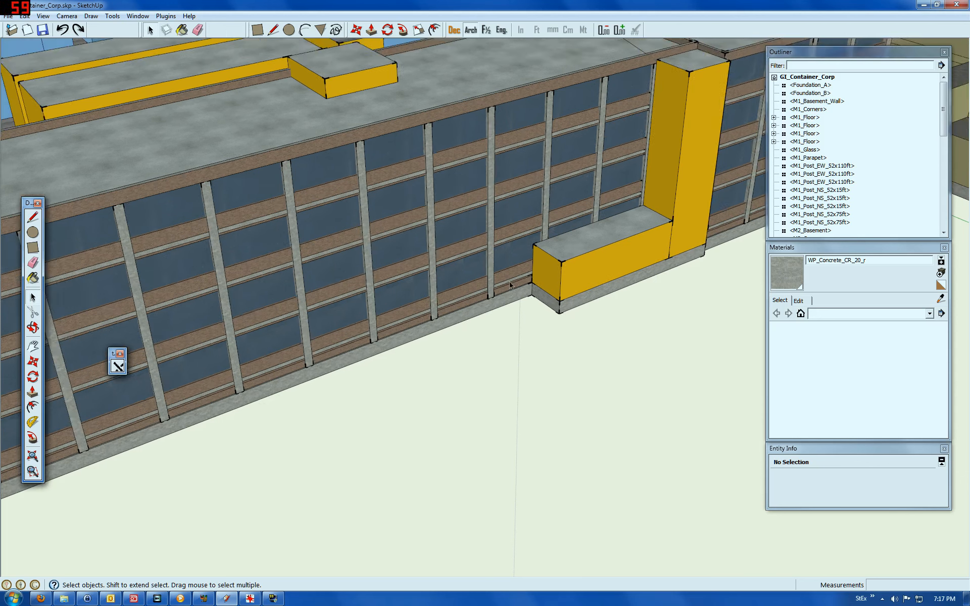